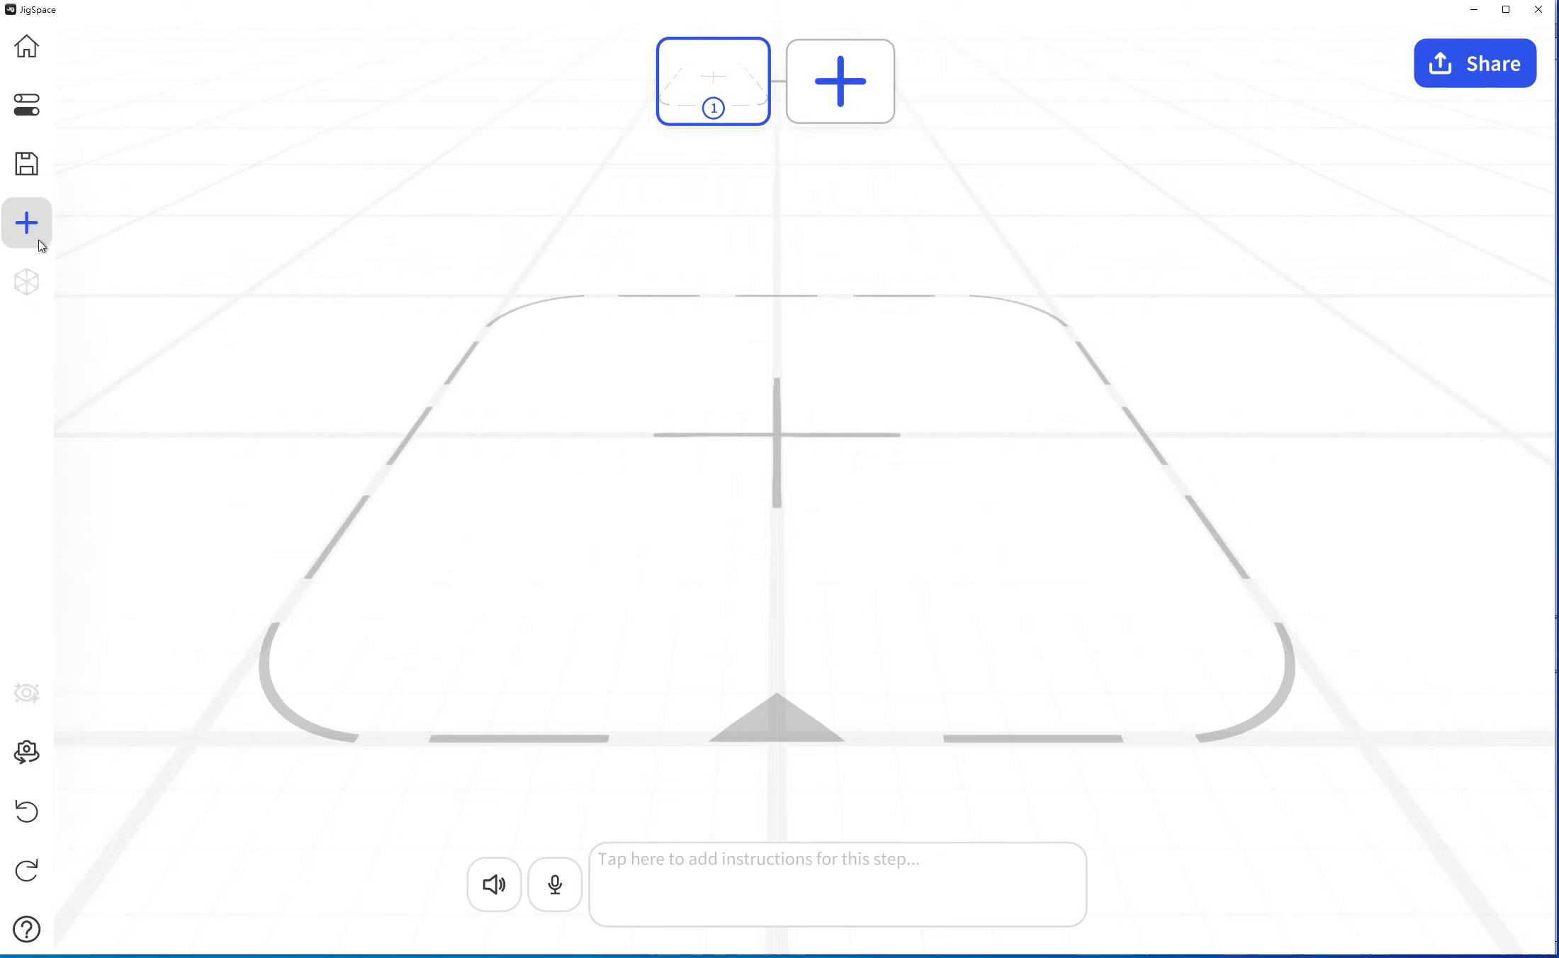
# Import the CAD file Sliced Ball Upload.sldz into the scene.
pyautogui.click(28, 224)
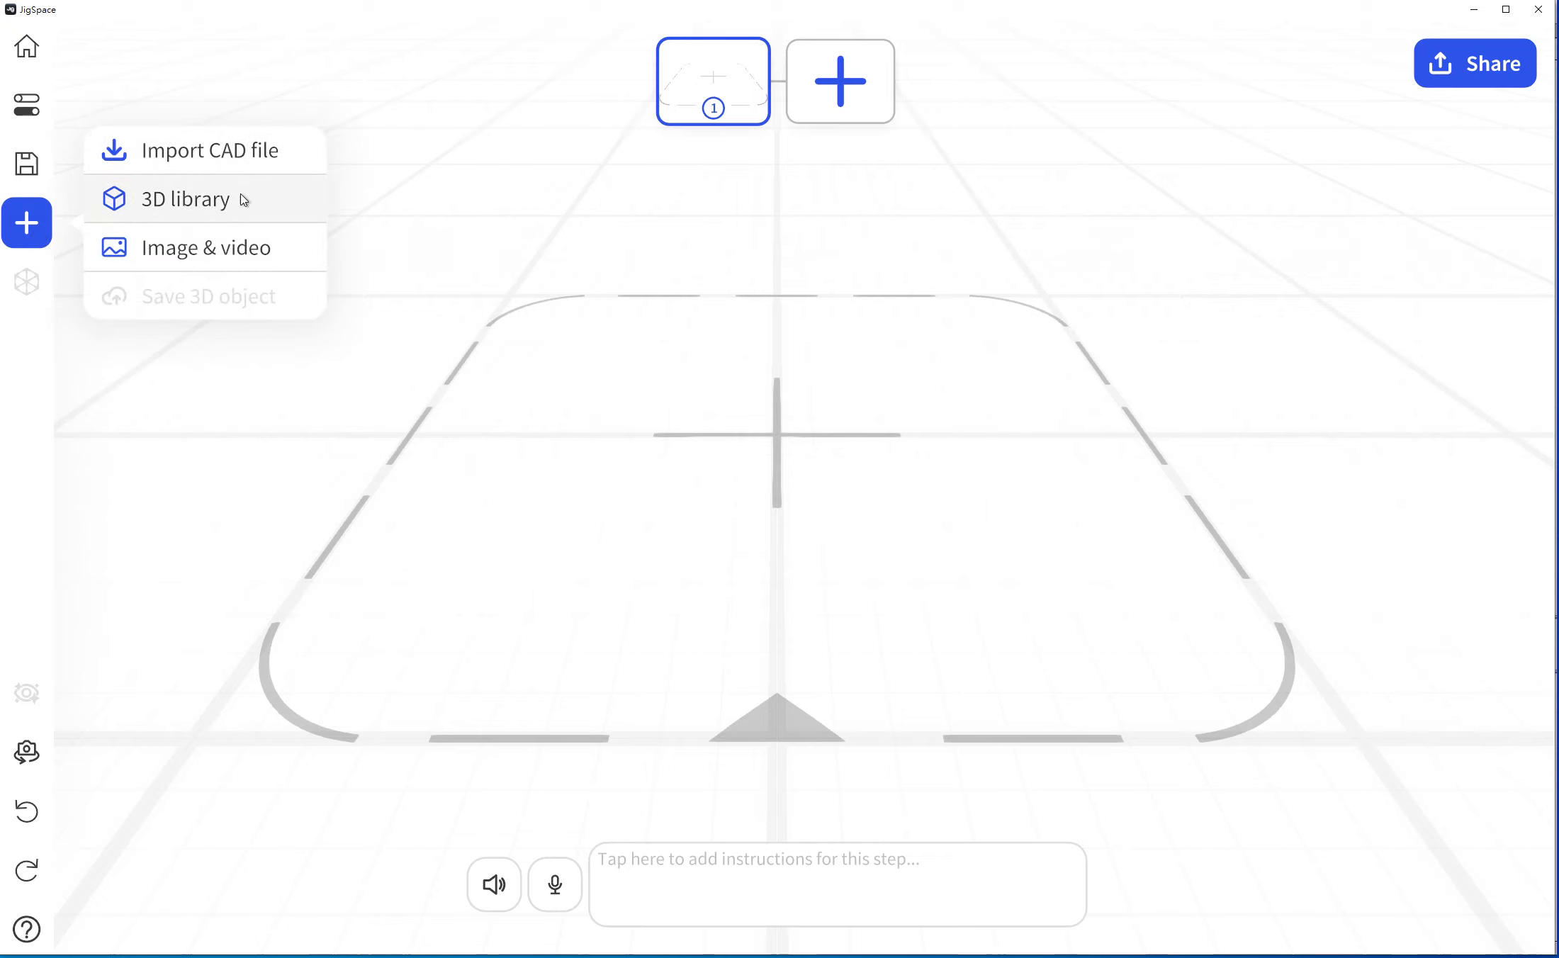
pyautogui.click(301, 158)
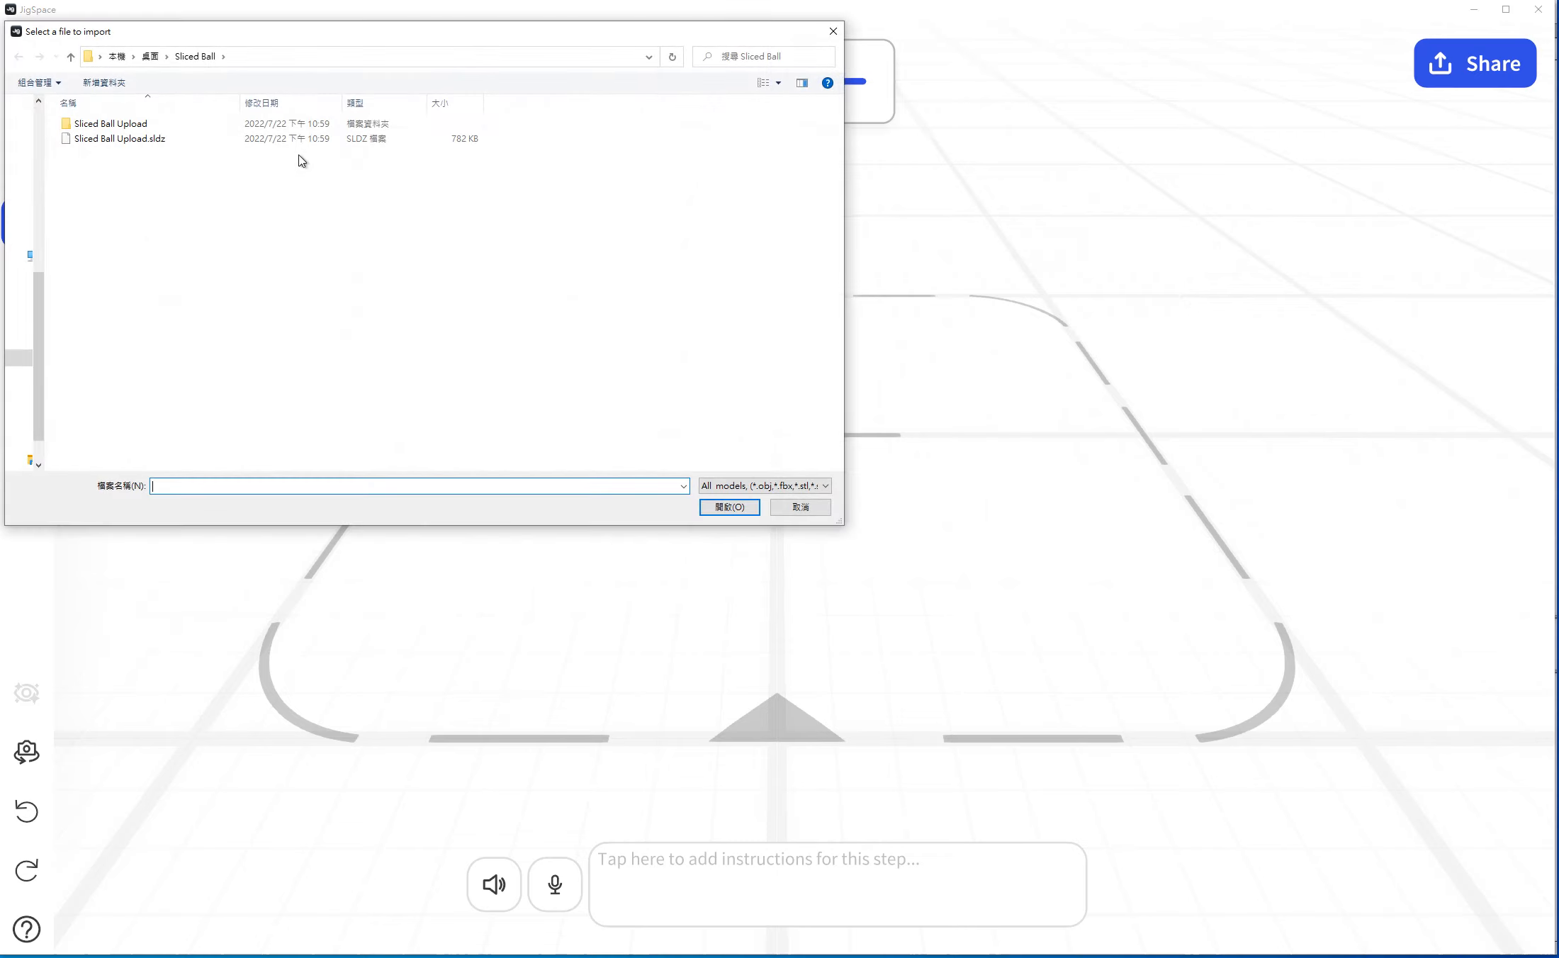
pyautogui.click(176, 145)
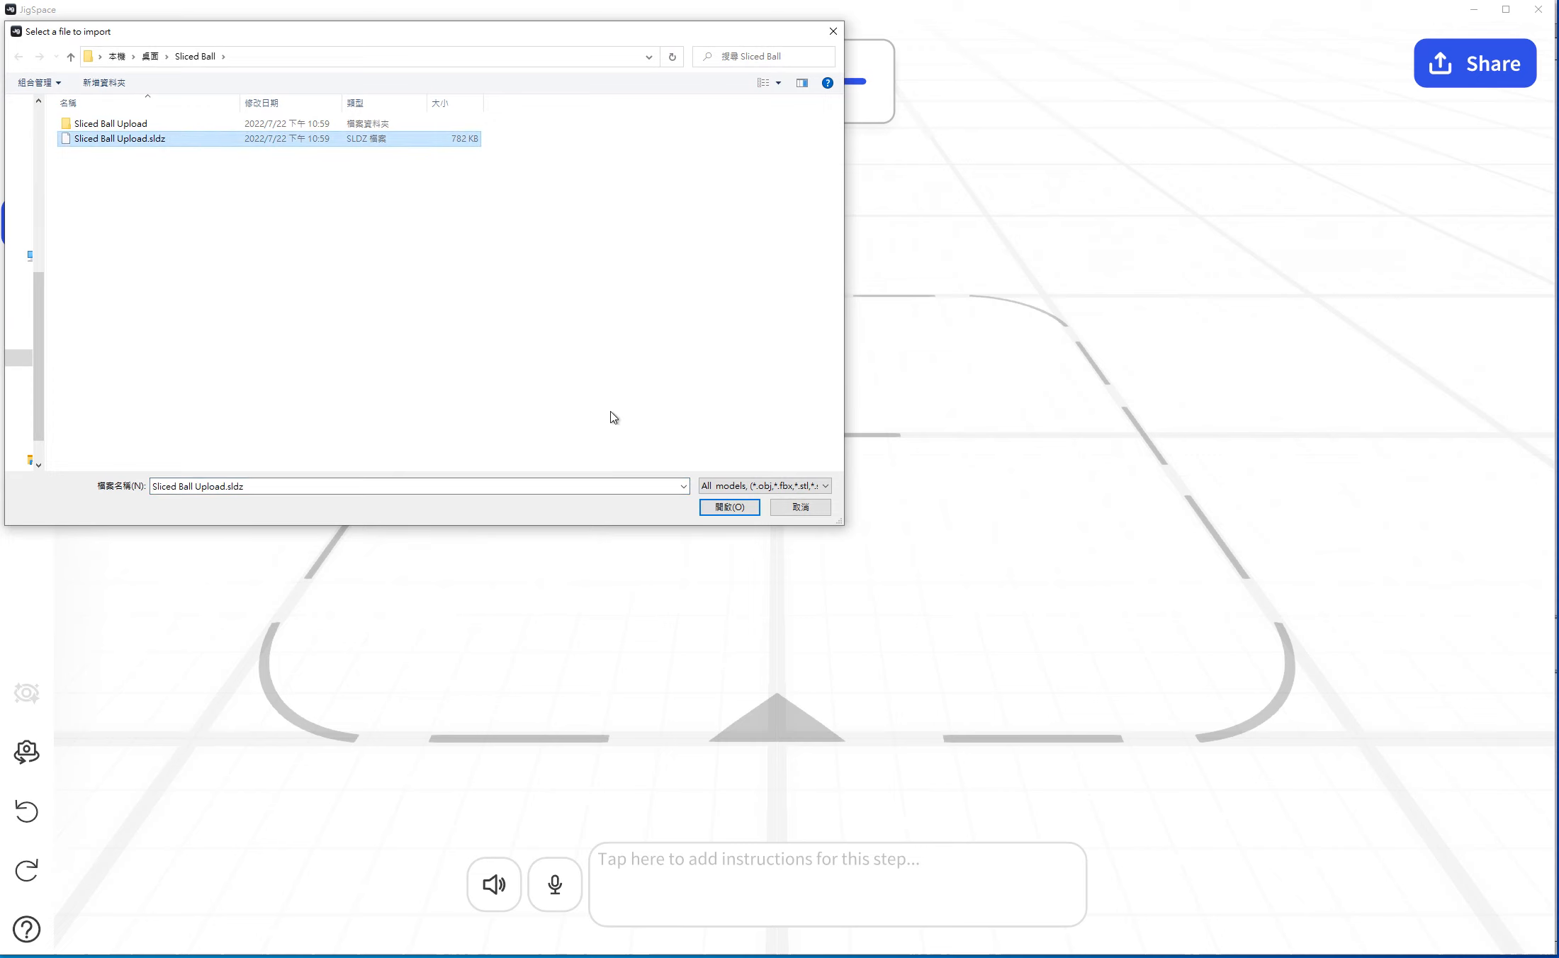
pyautogui.click(747, 510)
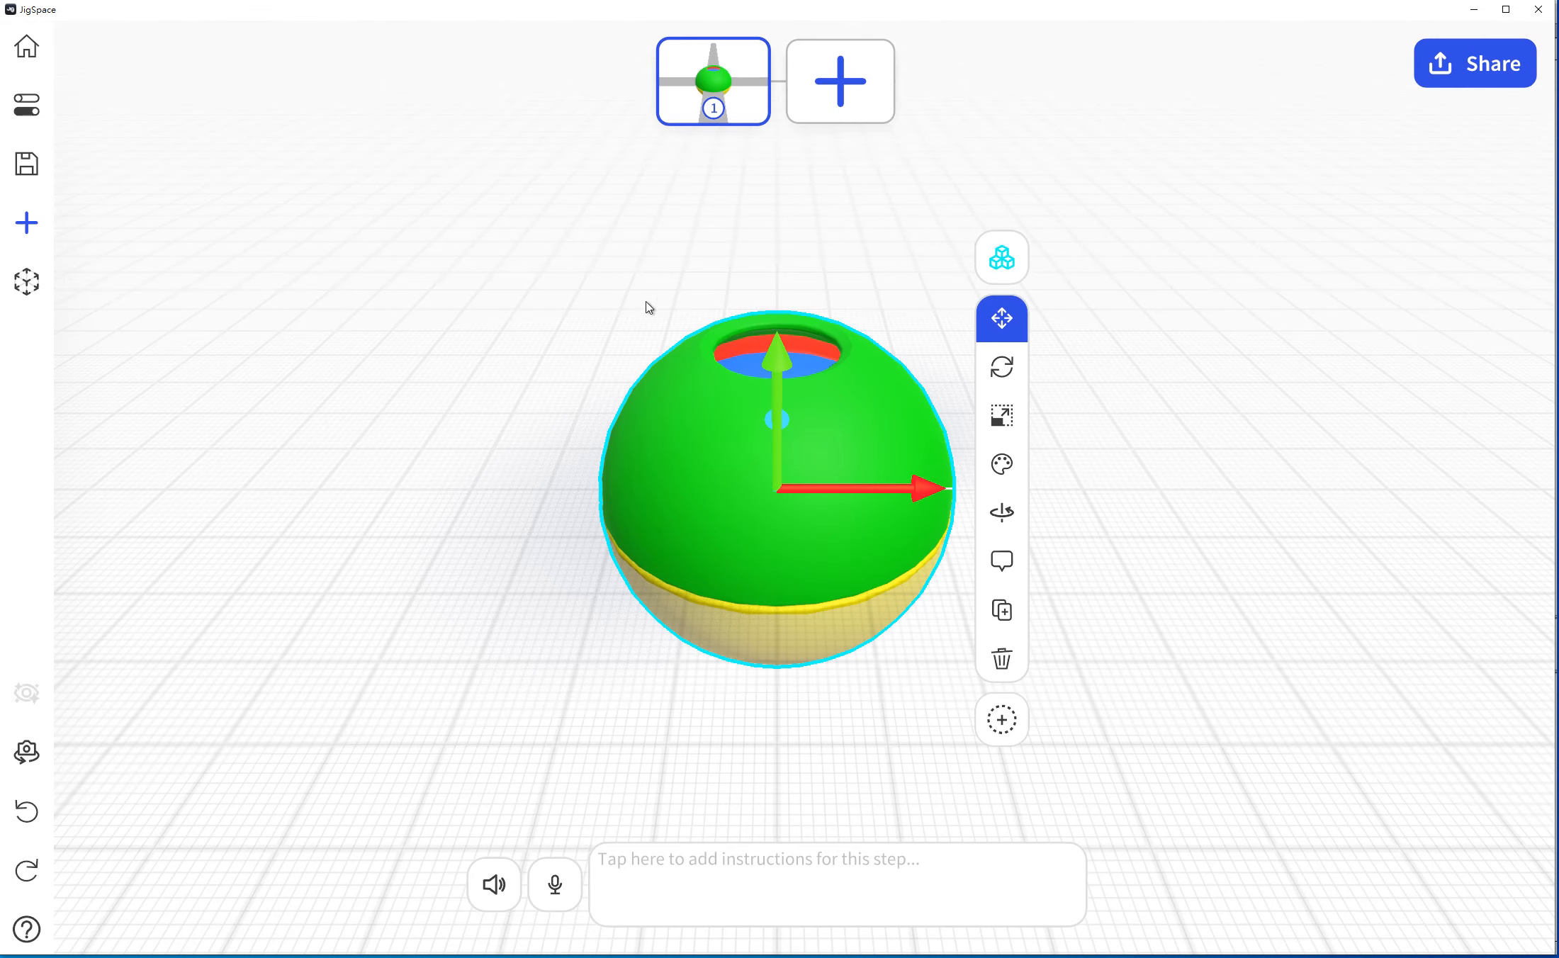
# Switch the ball's selection to individual parts and apply the Car Paint material to the red inner piece.
pyautogui.moveTo(568, 290)
pyautogui.mouseDown(button='middle')
pyautogui.moveTo(533, 282)
pyautogui.moveTo(572, 286)
pyautogui.moveTo(559, 276)
pyautogui.mouseUp(button='middle')
pyautogui.moveTo(423, 306); pyautogui.dragTo(572, 331)
pyautogui.scroll(-6, 572, 331)
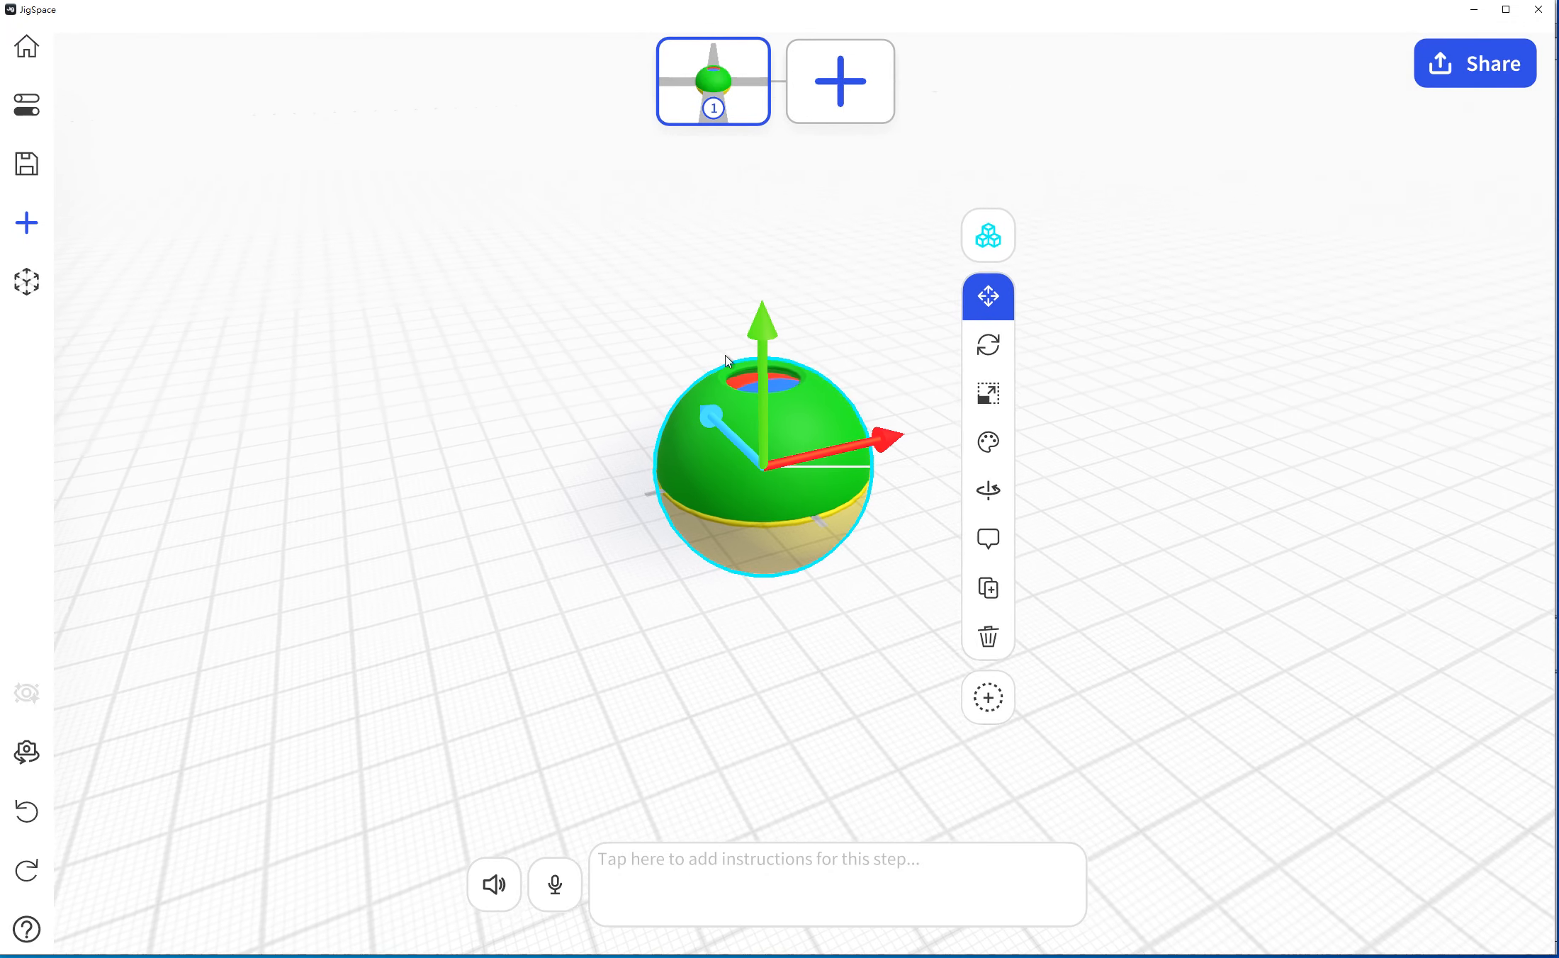
pyautogui.moveTo(767, 338); pyautogui.dragTo(748, 240)
pyautogui.moveTo(512, 347); pyautogui.dragTo(469, 435)
pyautogui.click(470, 435)
pyautogui.click(695, 321)
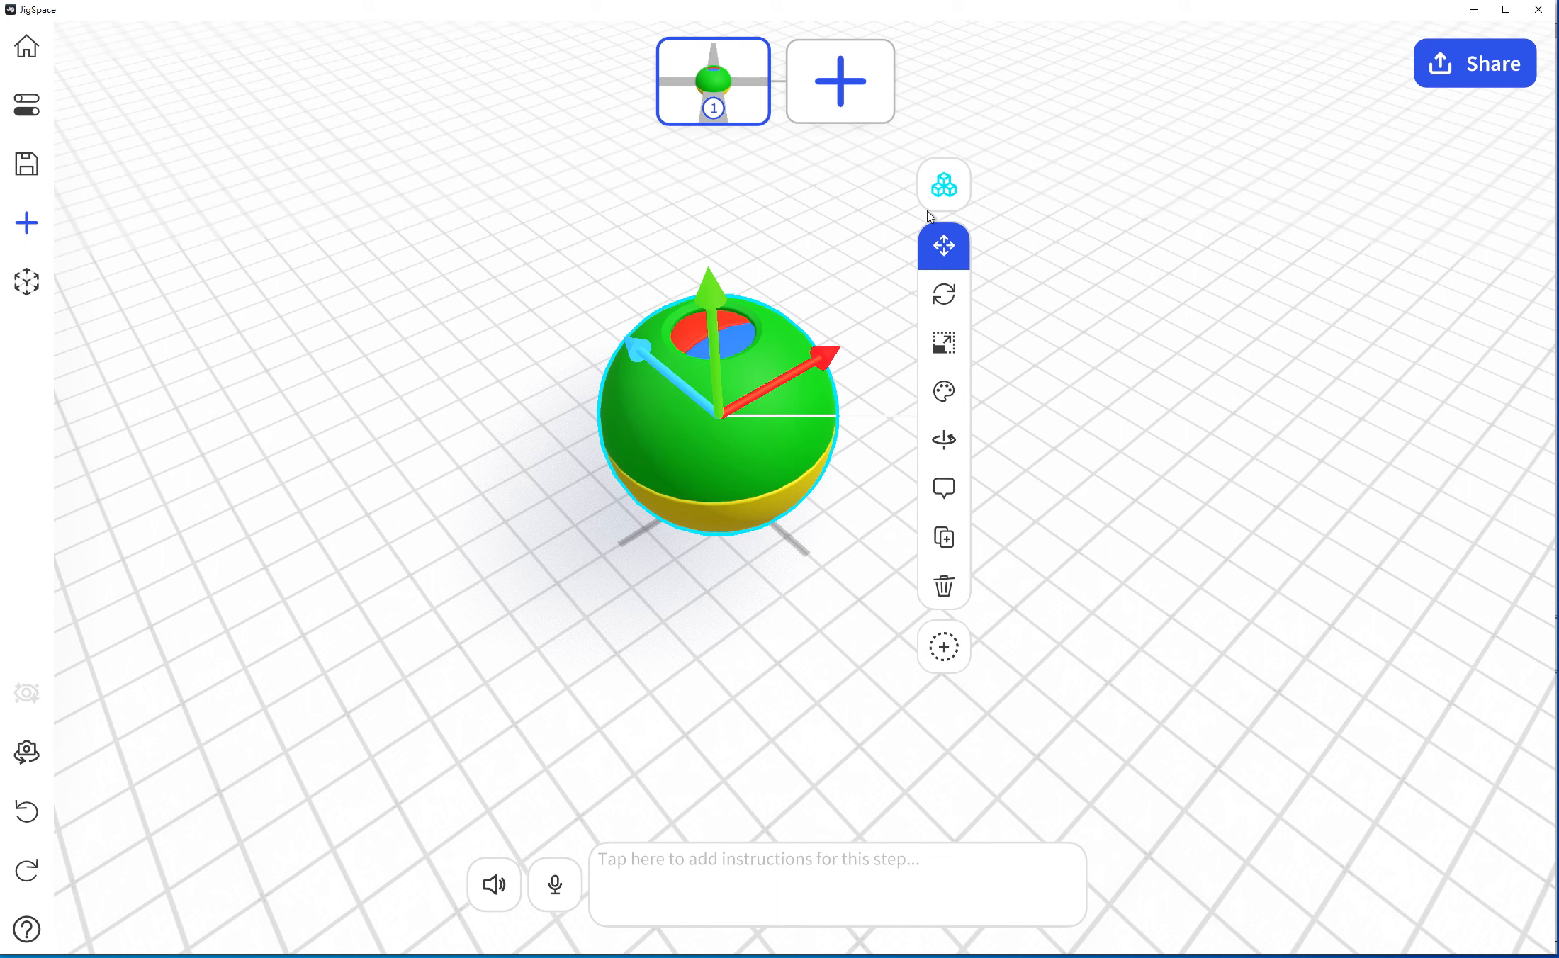
pyautogui.click(828, 234)
pyautogui.click(706, 328)
pyautogui.moveTo(531, 346); pyautogui.dragTo(560, 439)
pyautogui.click(942, 368)
pyautogui.click(1121, 320)
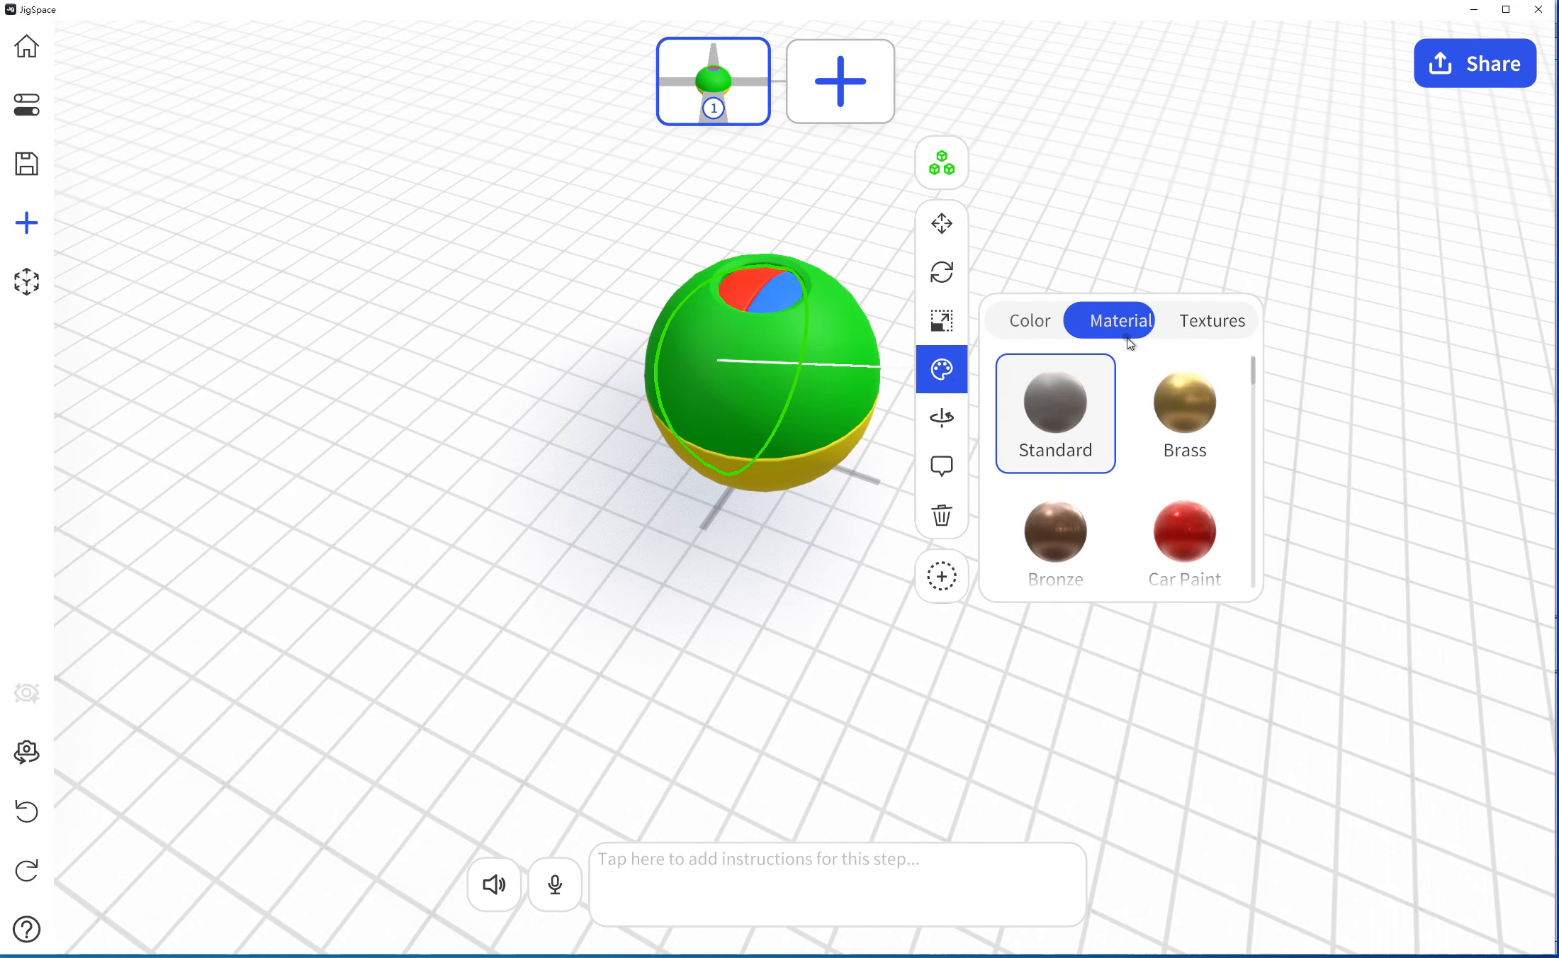
pyautogui.click(1176, 528)
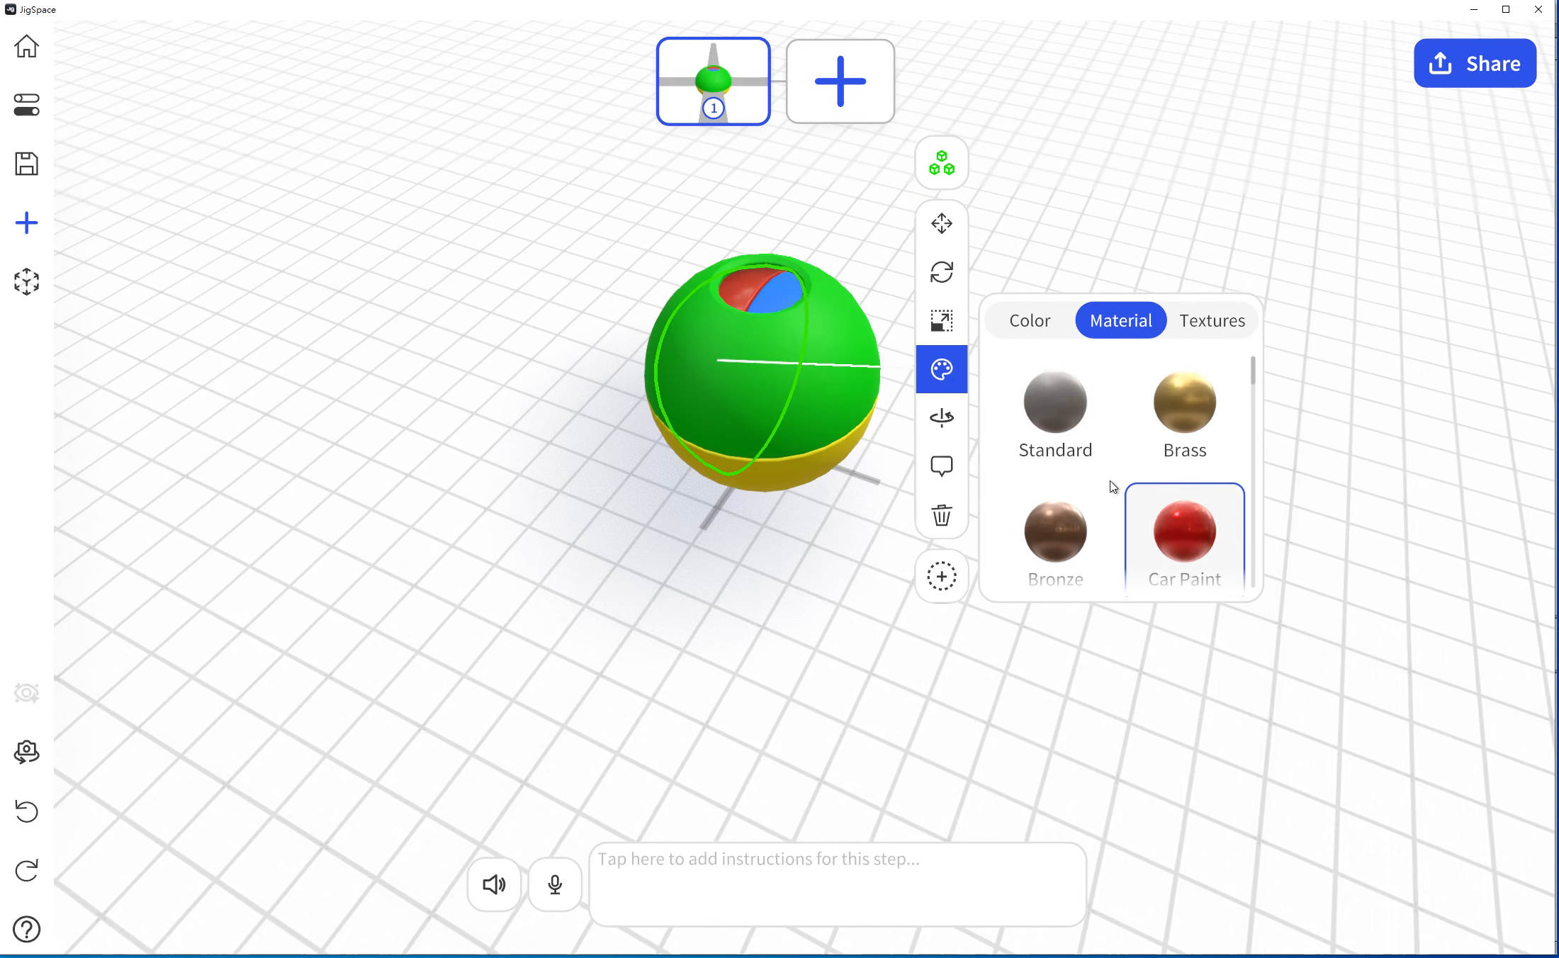
# Apply the Car Paint material to the blue inner piece and set its color to blue.
pyautogui.click(798, 223)
pyautogui.click(781, 299)
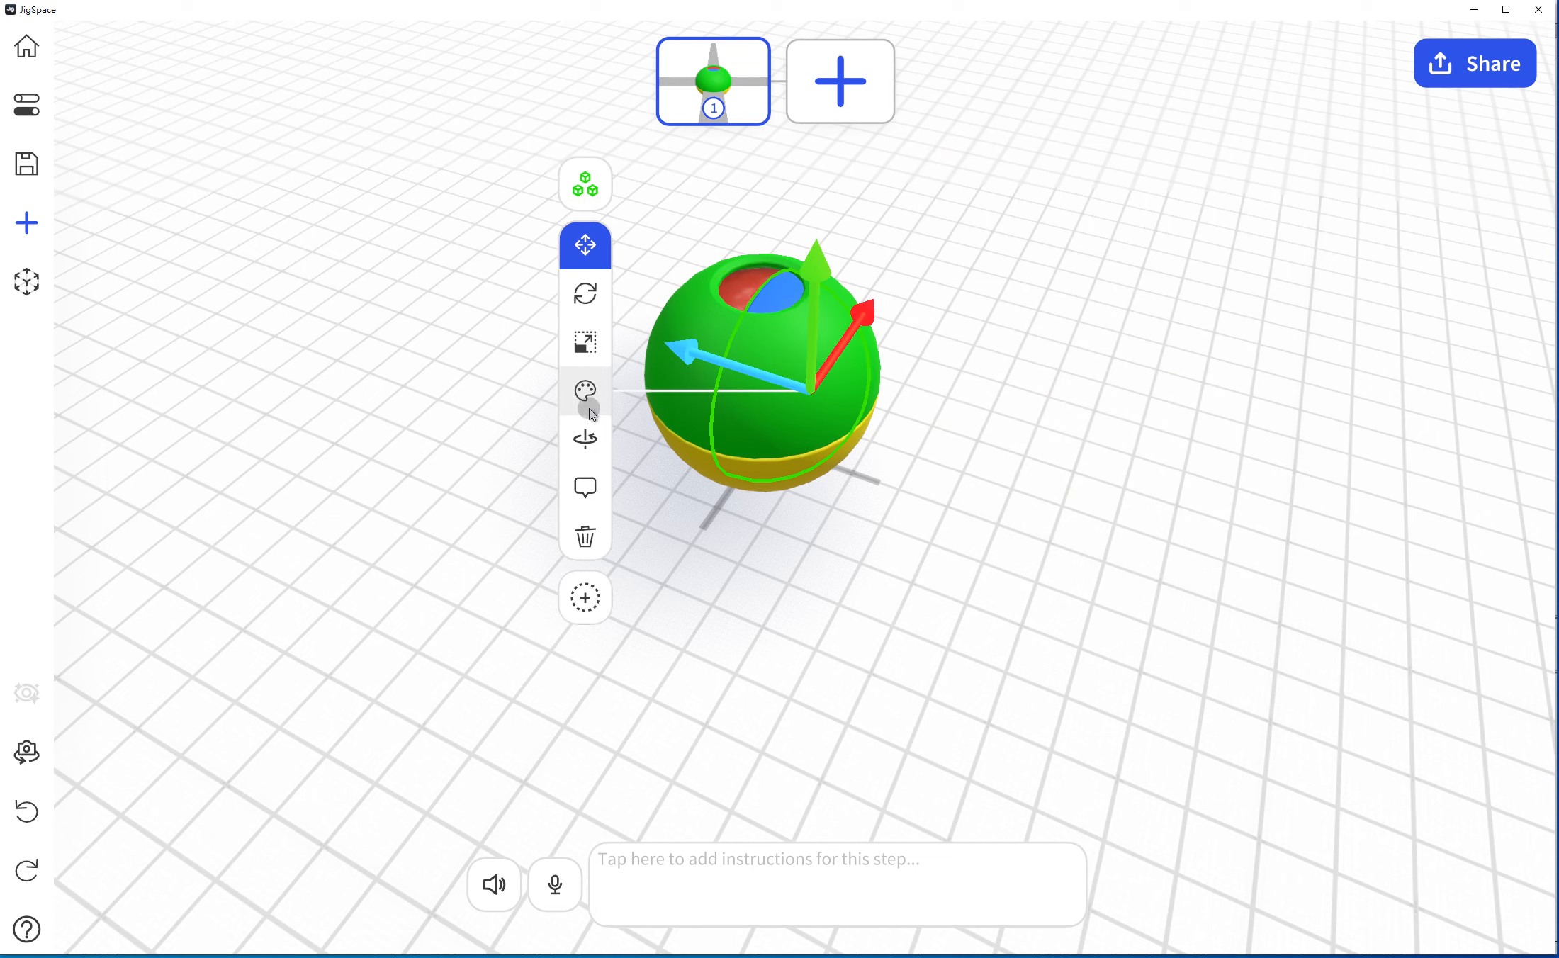
pyautogui.click(588, 396)
pyautogui.click(475, 540)
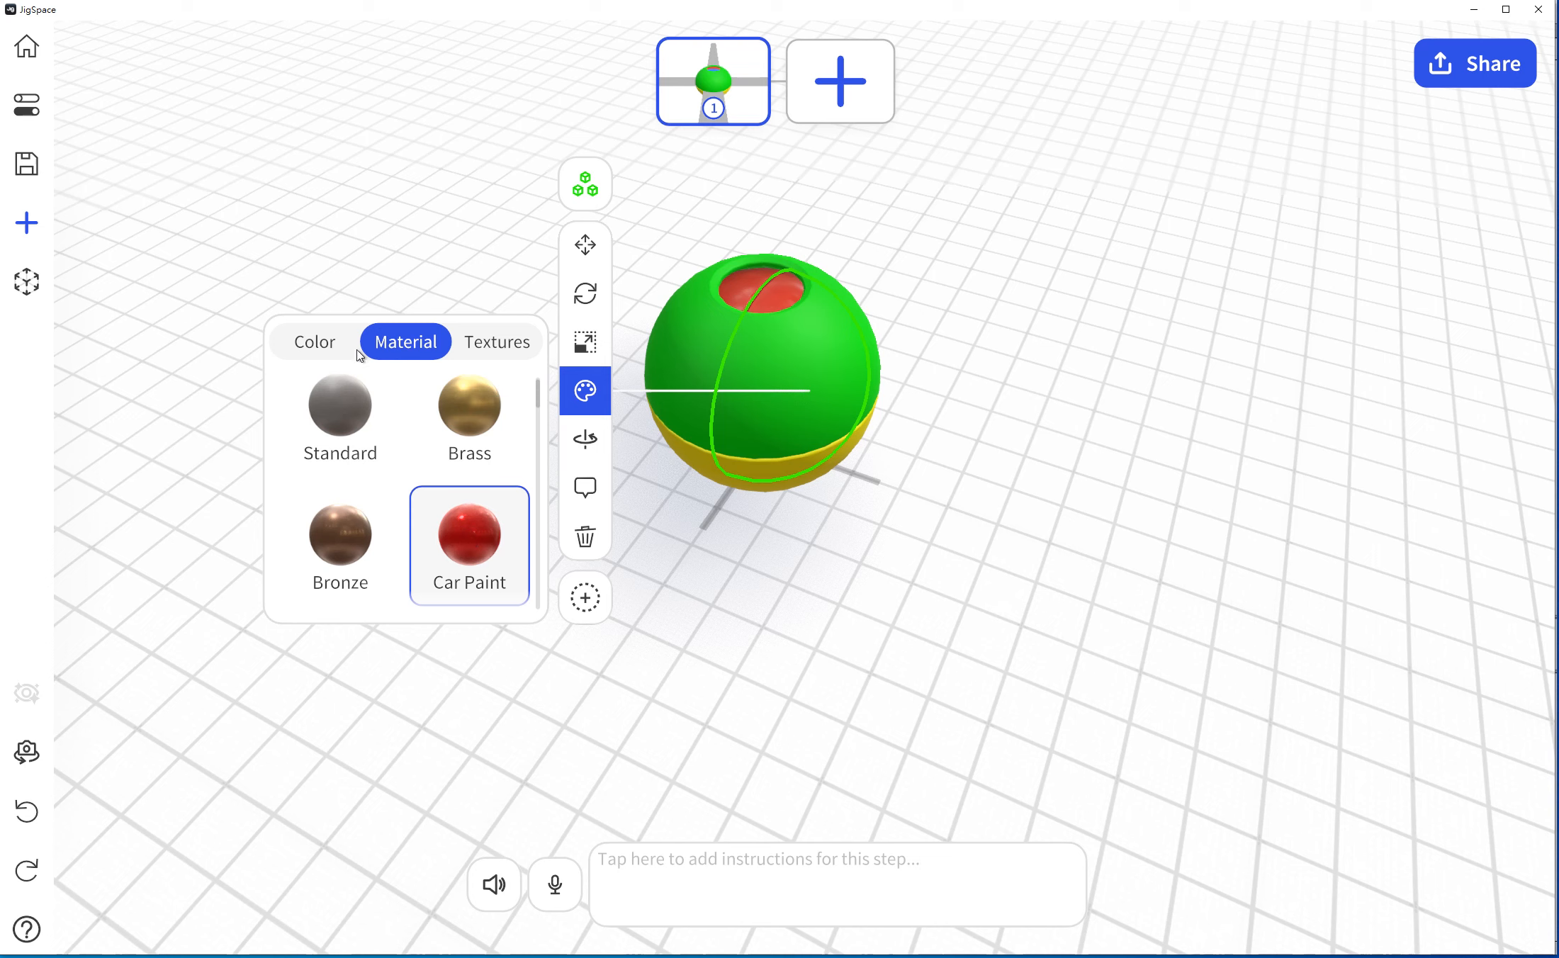
pyautogui.click(330, 340)
pyautogui.click(405, 607)
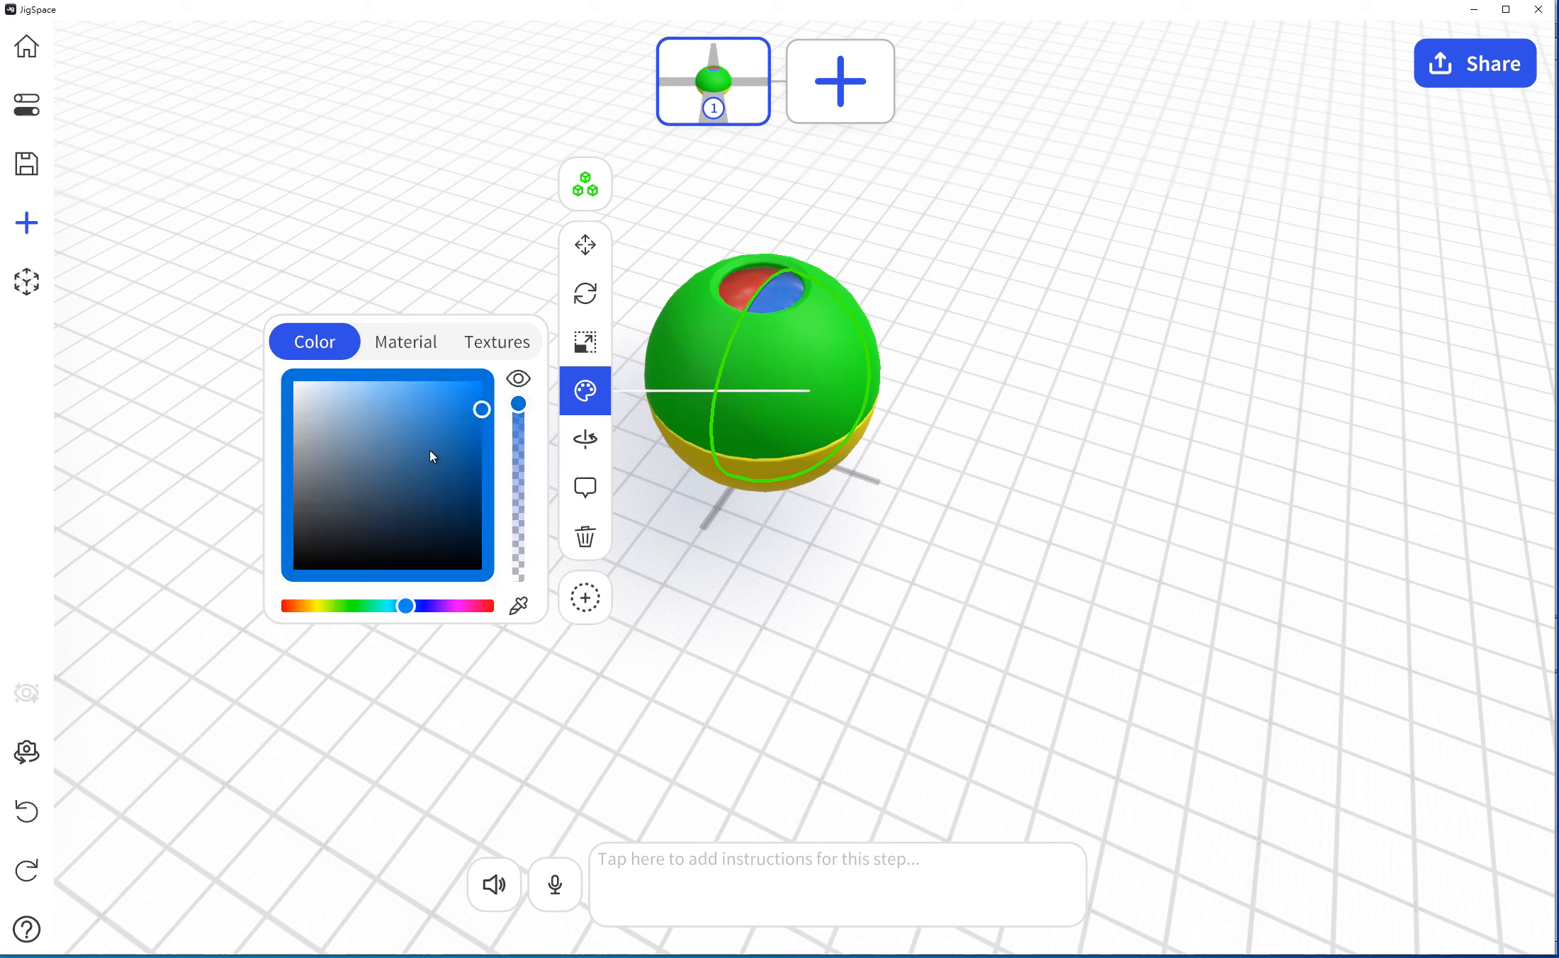
pyautogui.click(1050, 204)
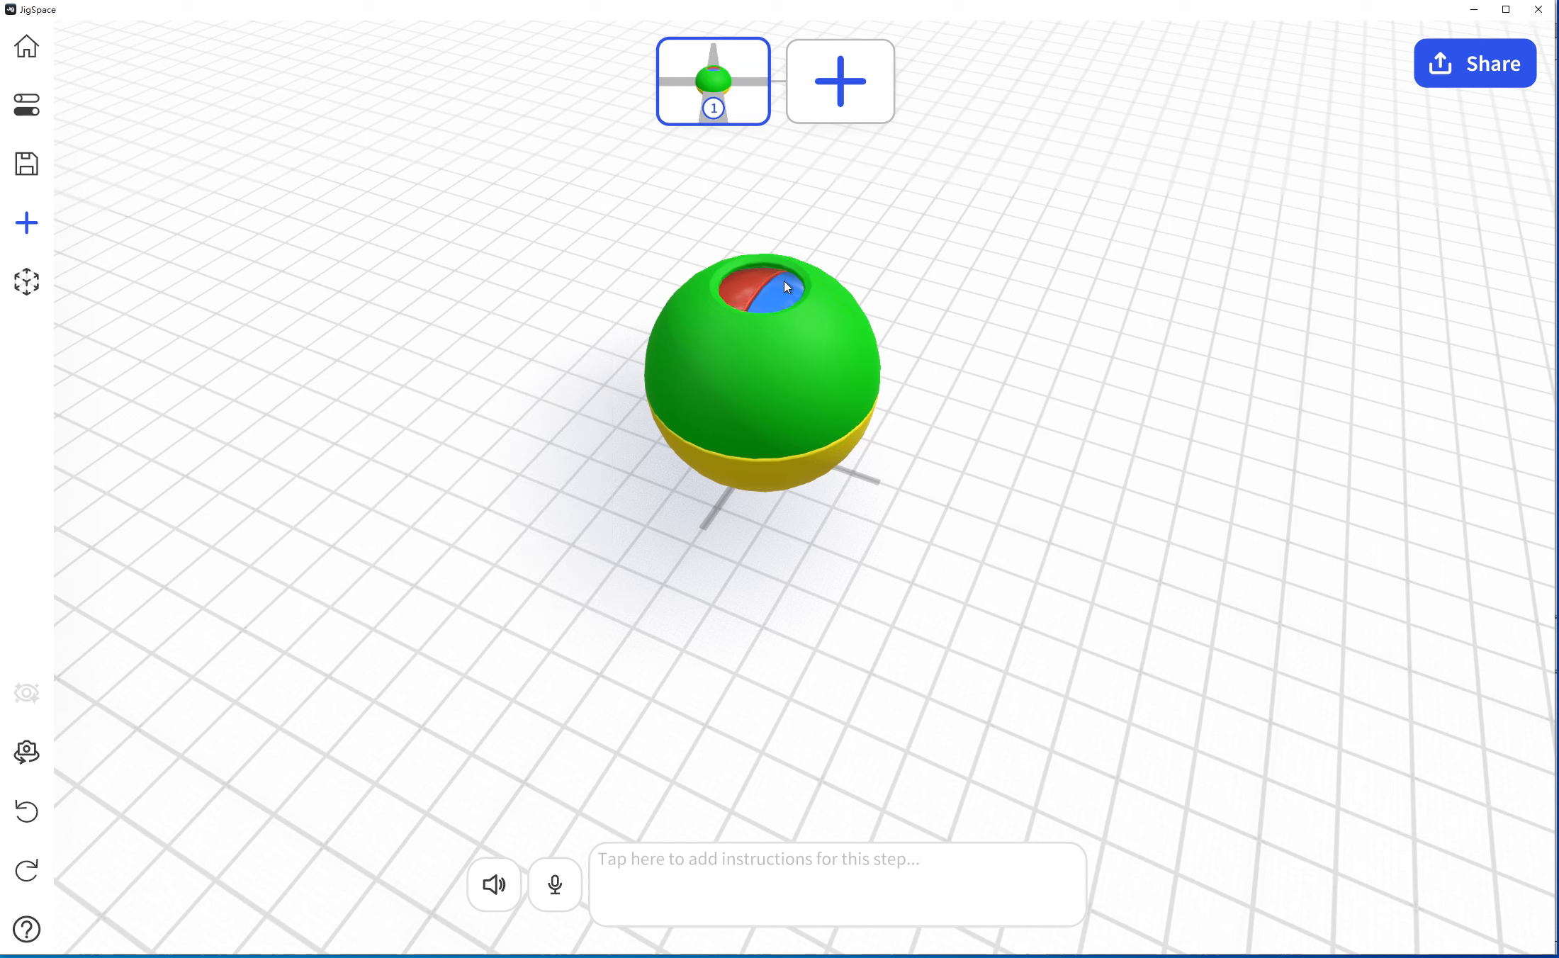
# Apply the Car Paint material to the ball's upper outer shell and set its color to green.
pyautogui.click(705, 350)
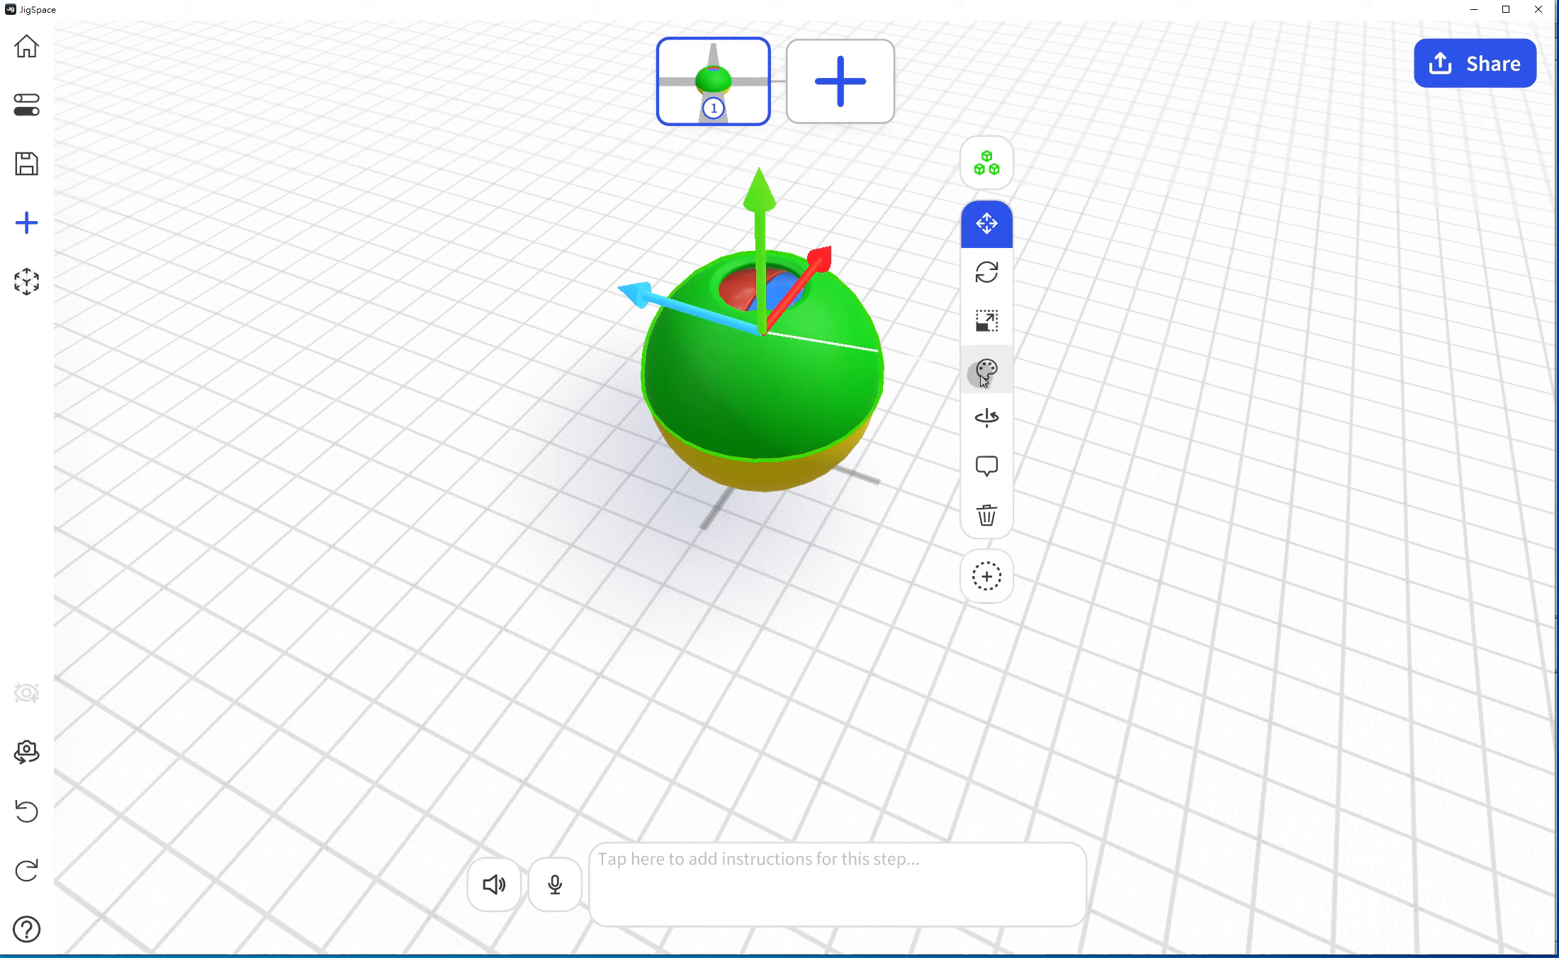
pyautogui.click(987, 369)
pyautogui.click(1165, 323)
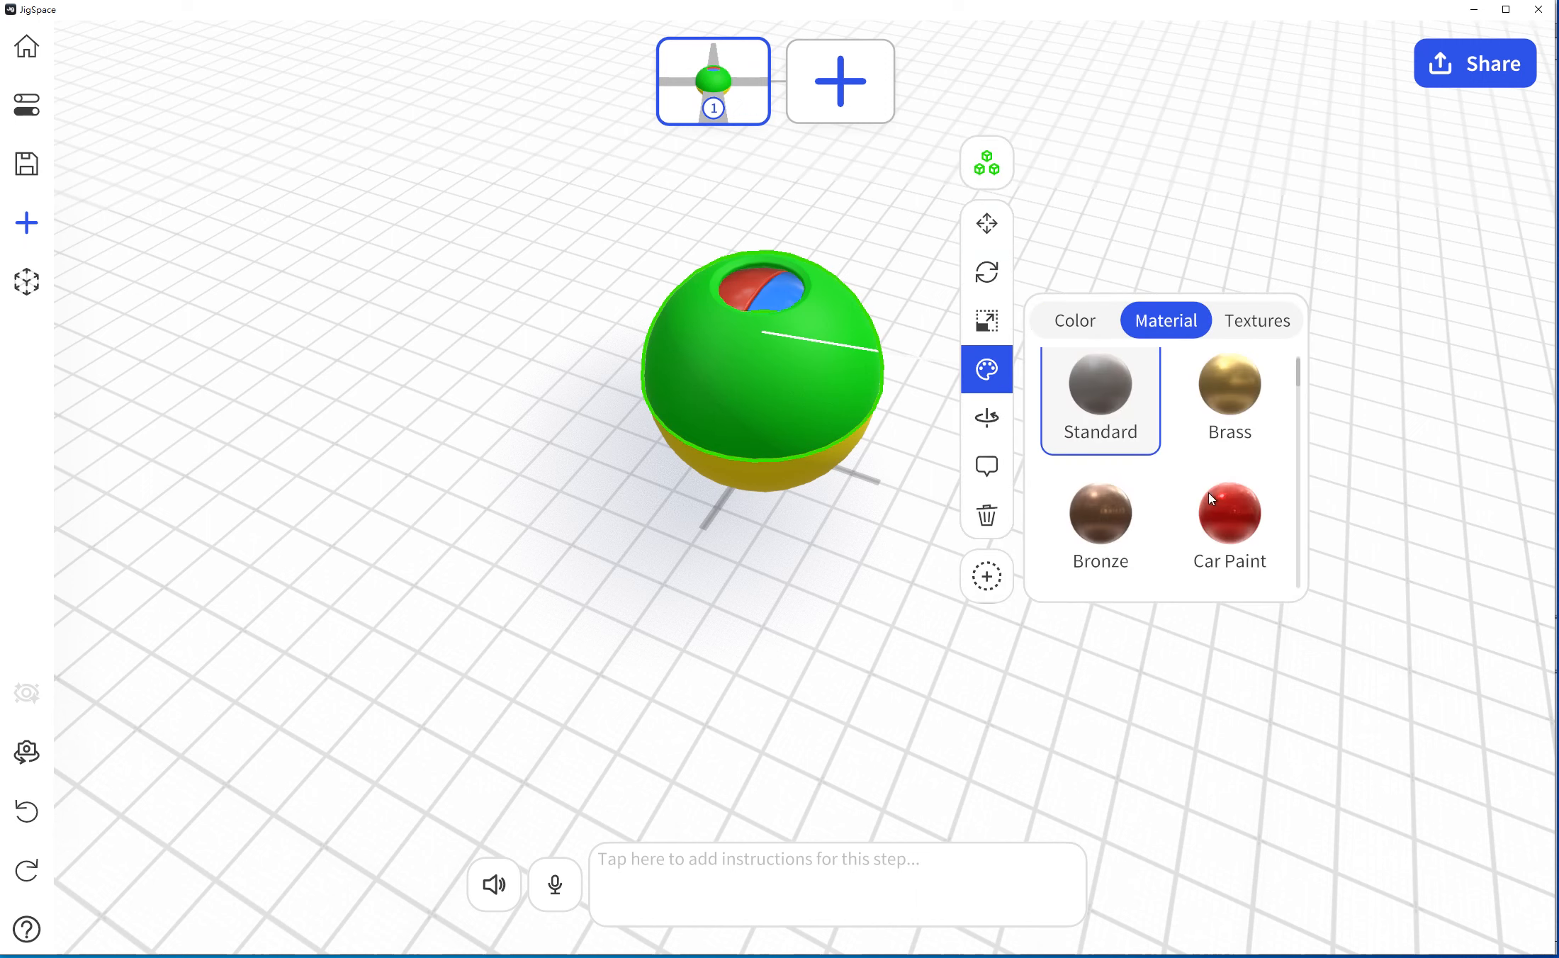
pyautogui.click(1224, 507)
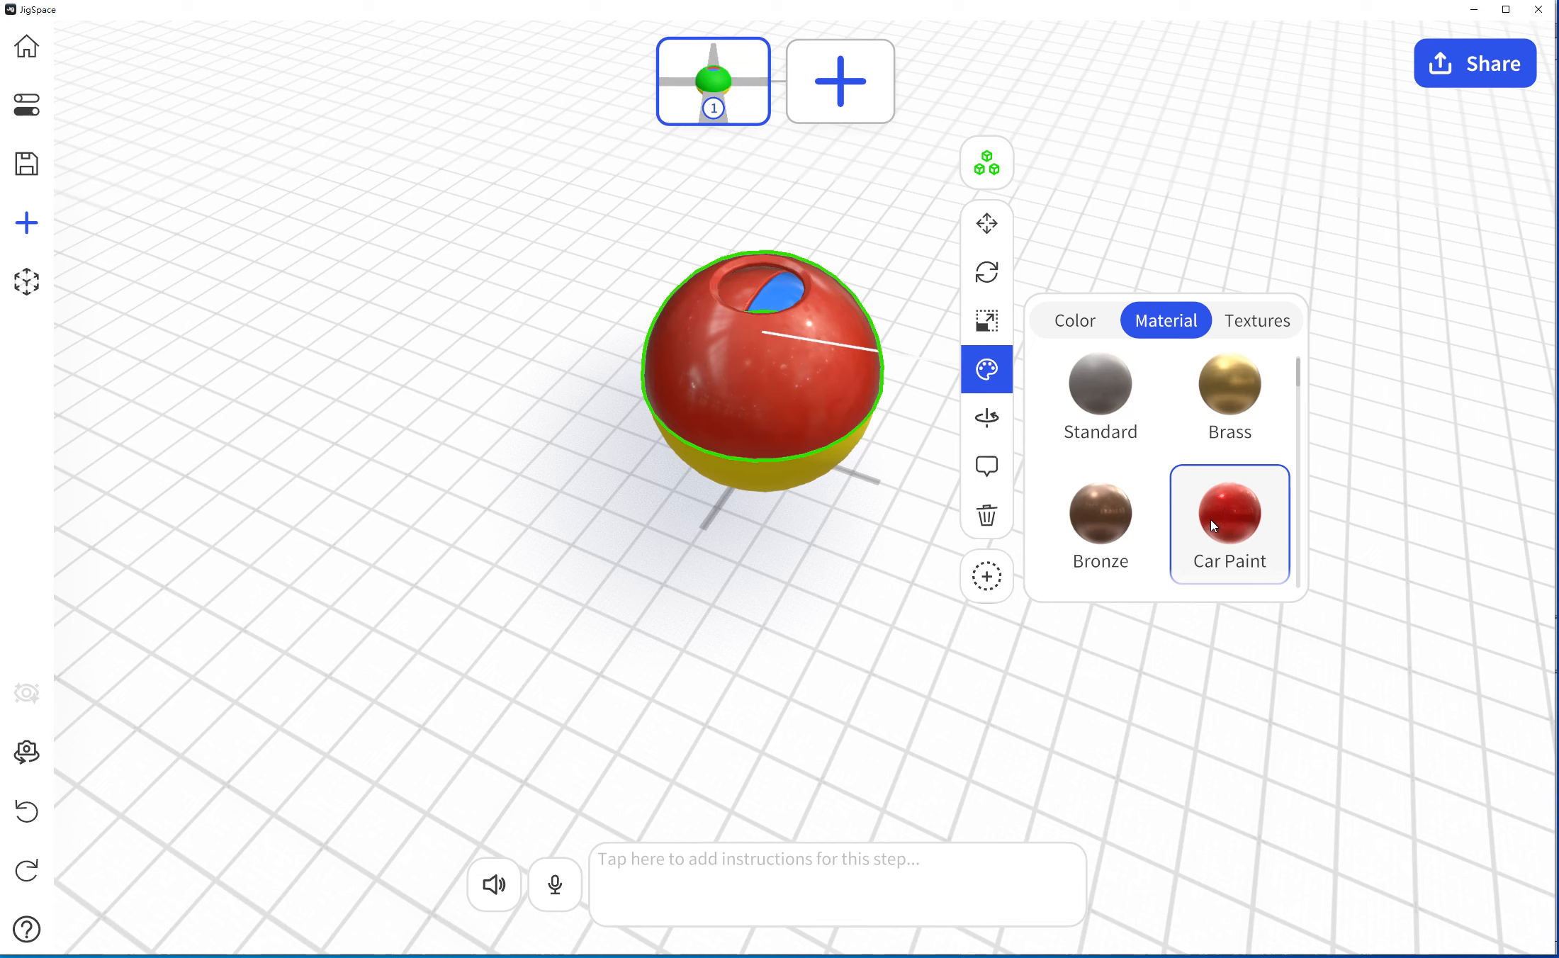
pyautogui.click(1074, 325)
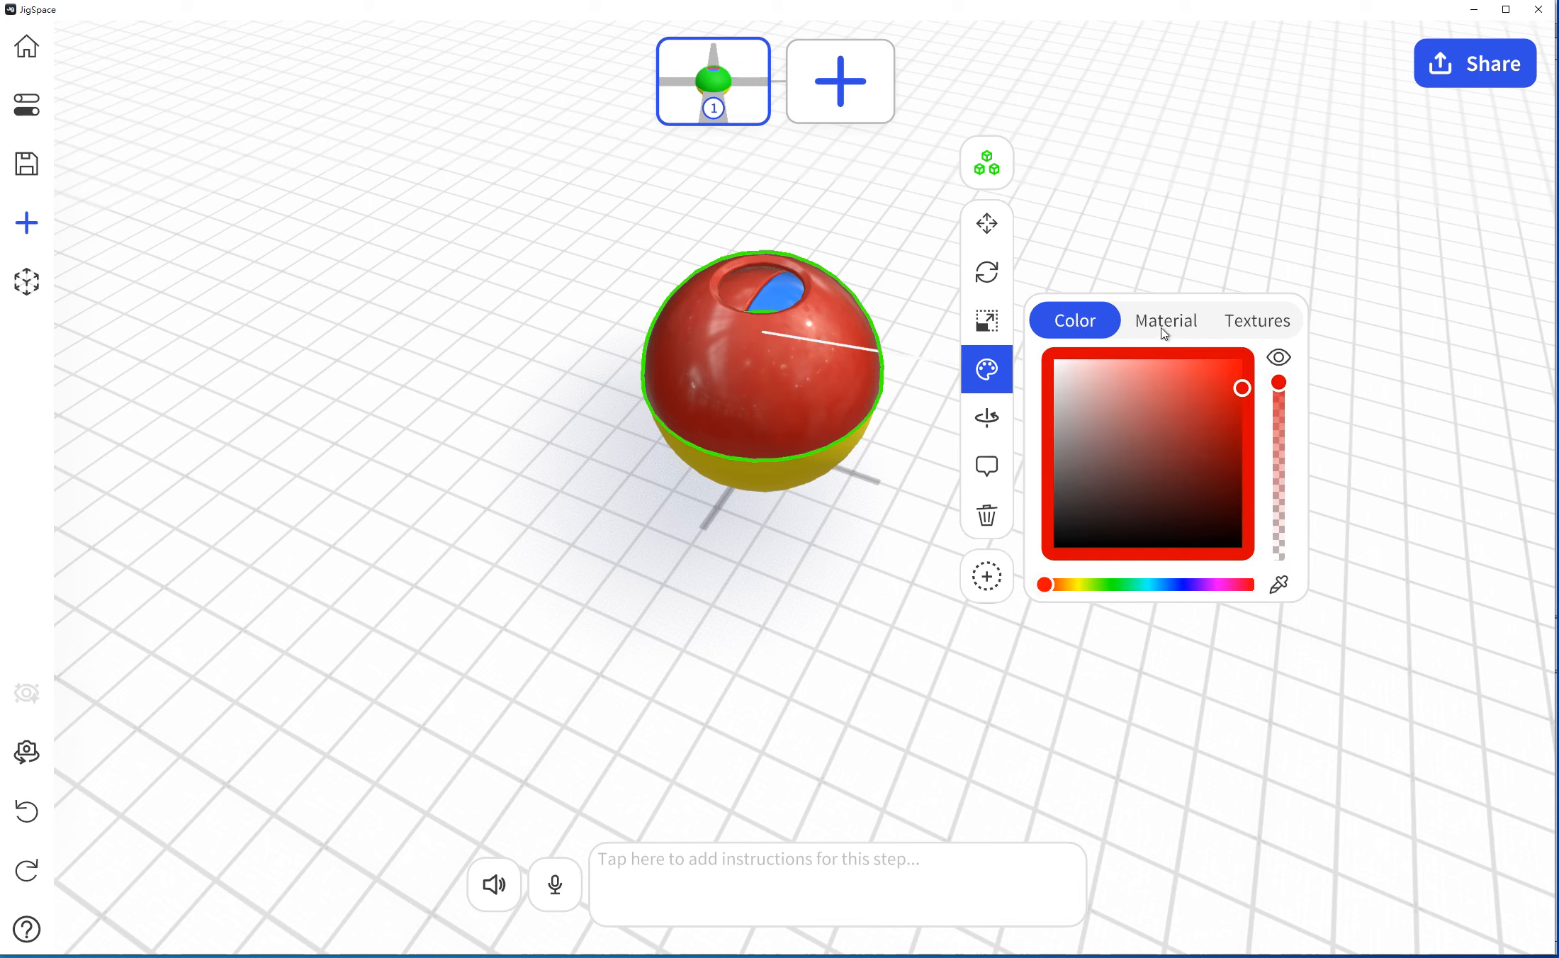
pyautogui.click(1118, 584)
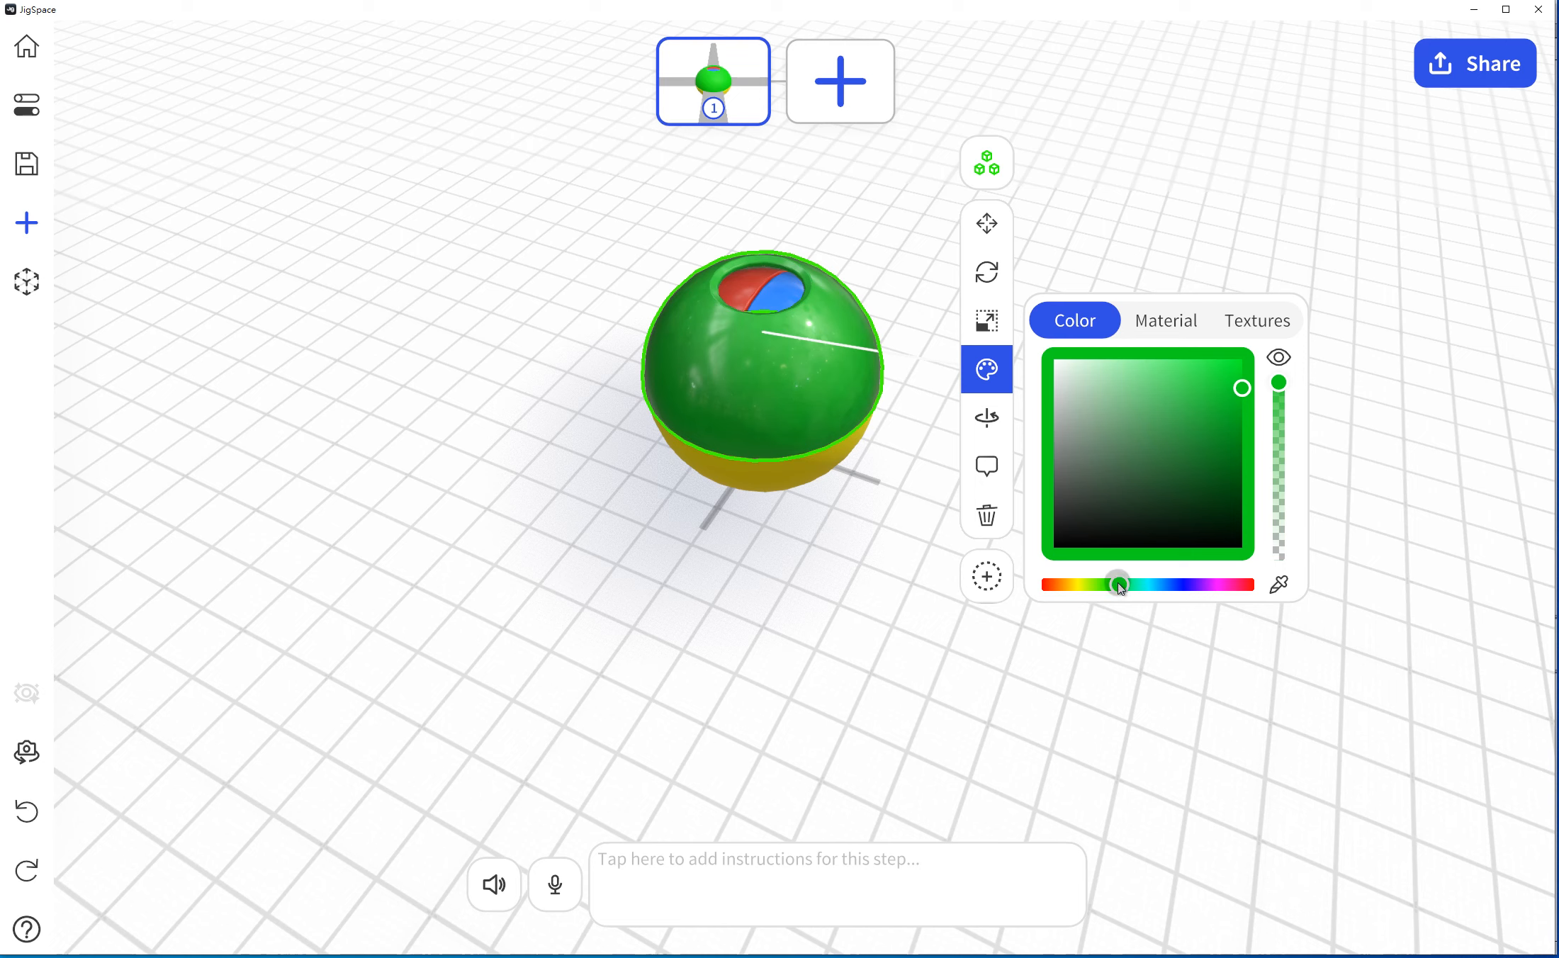
pyautogui.moveTo(1195, 457); pyautogui.dragTo(1279, 358)
# Change the upper outer shell's material to Brass.
pyautogui.click(1190, 324)
pyautogui.click(1222, 401)
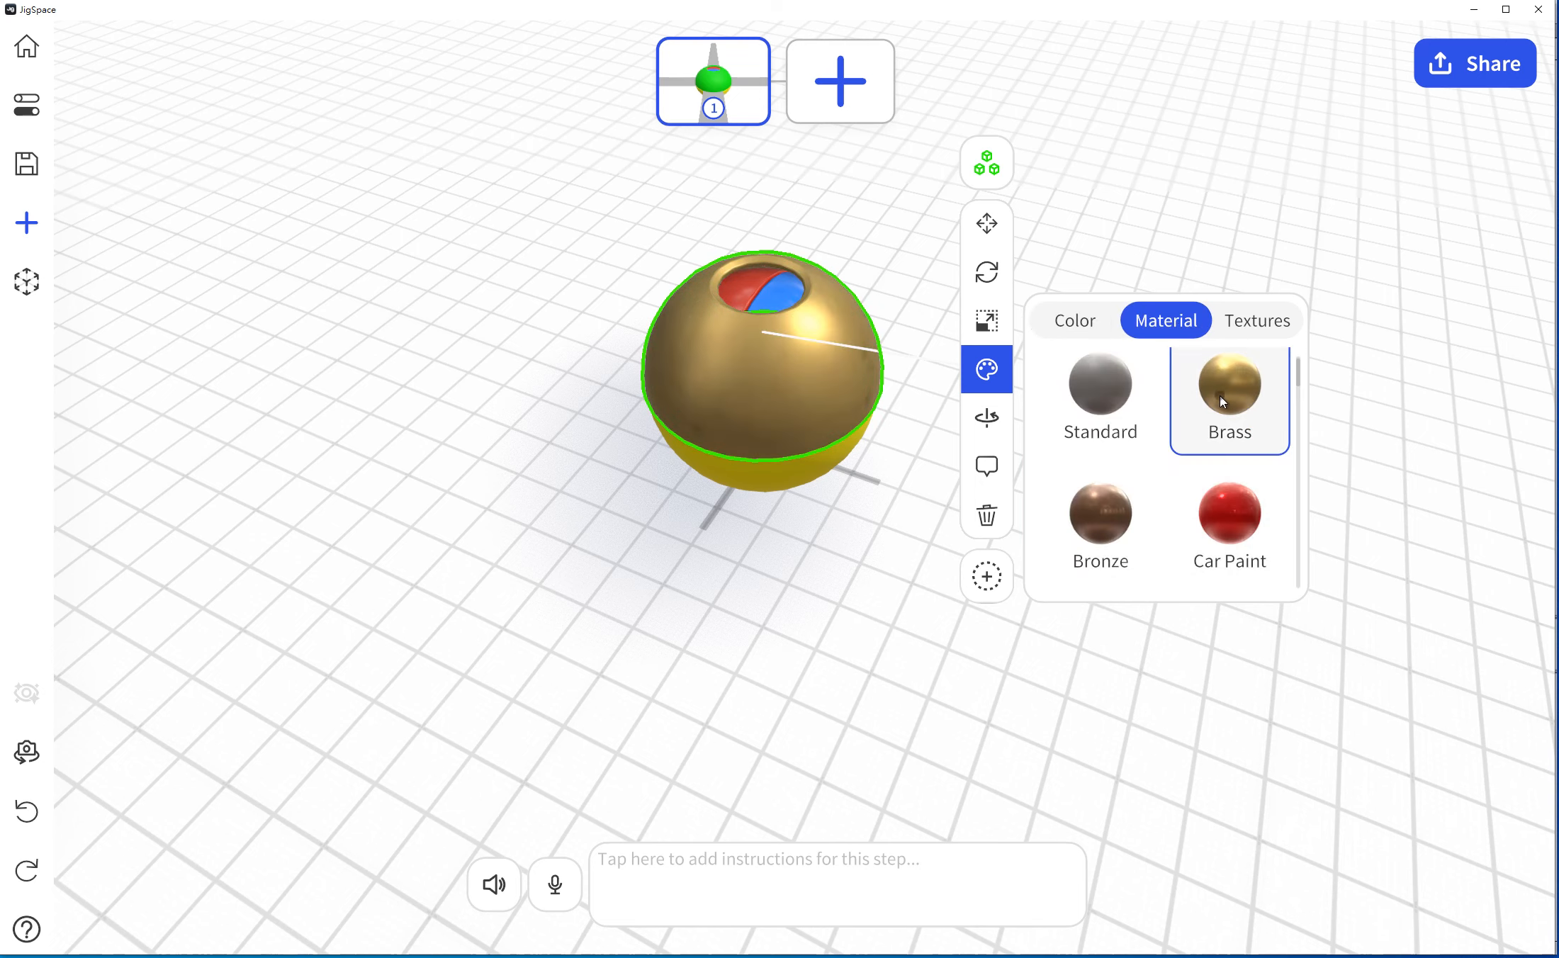
pyautogui.moveTo(808, 531)
pyautogui.mouseDown()
pyautogui.moveTo(717, 597)
pyautogui.moveTo(800, 526)
pyautogui.moveTo(801, 540)
pyautogui.mouseUp()
pyautogui.click(802, 540)
# Try the Car Paint (Metallic), Carbon Fibre, Brass and Bronze materials on the ball's lower outer shell.
pyautogui.click(755, 501)
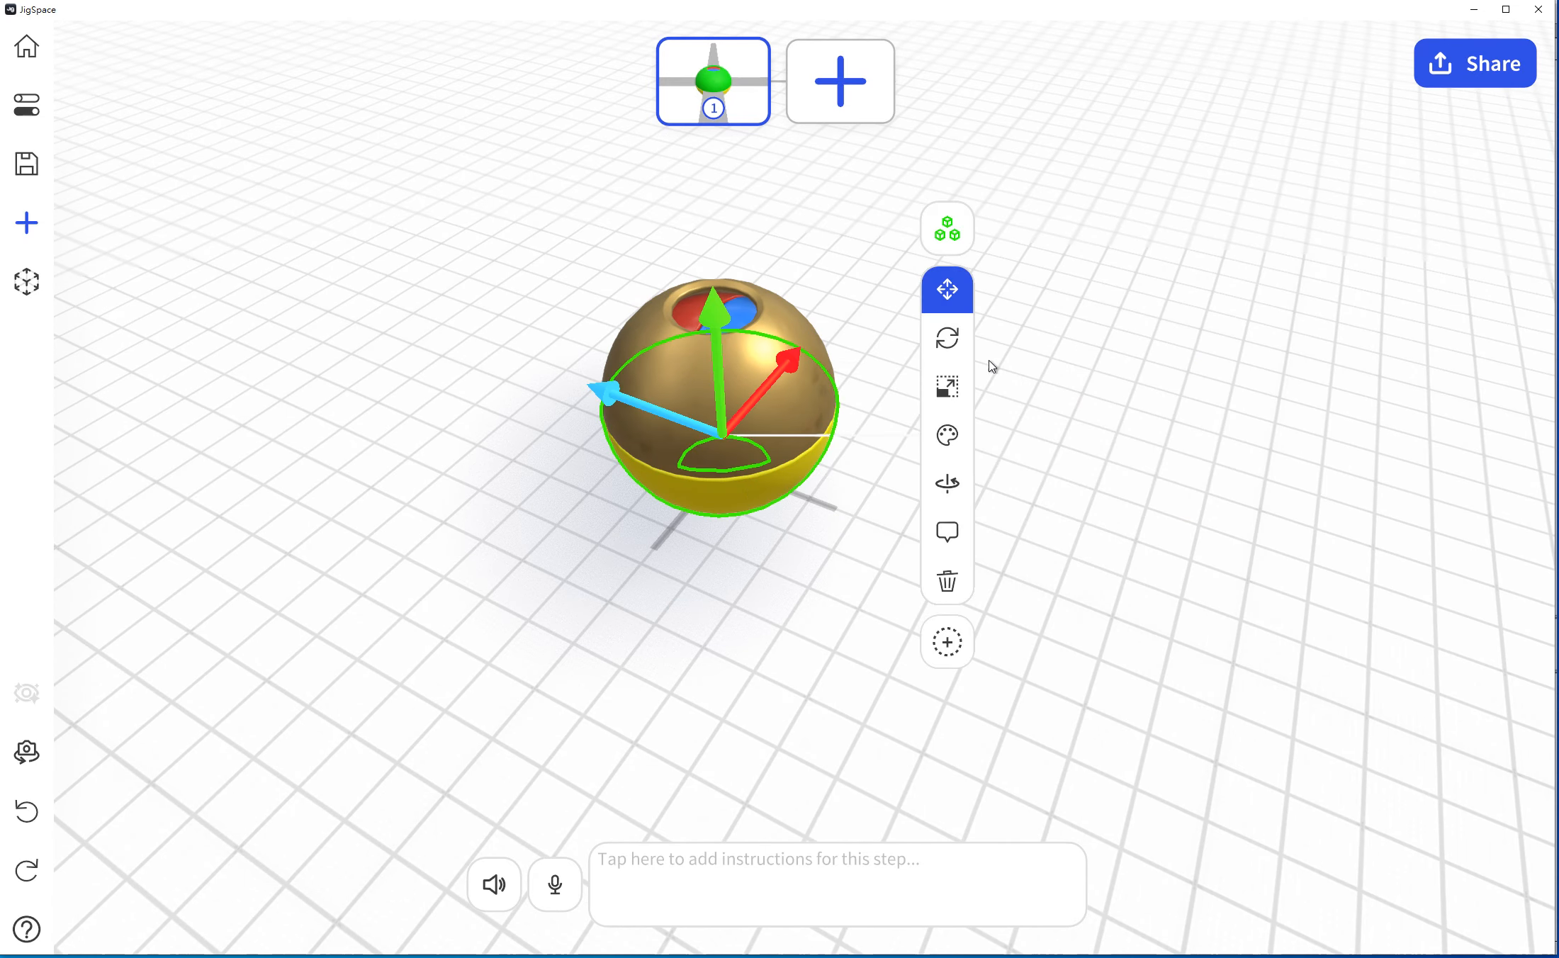
pyautogui.click(948, 434)
pyautogui.scroll(-2, 1176, 549)
pyautogui.click(1165, 541)
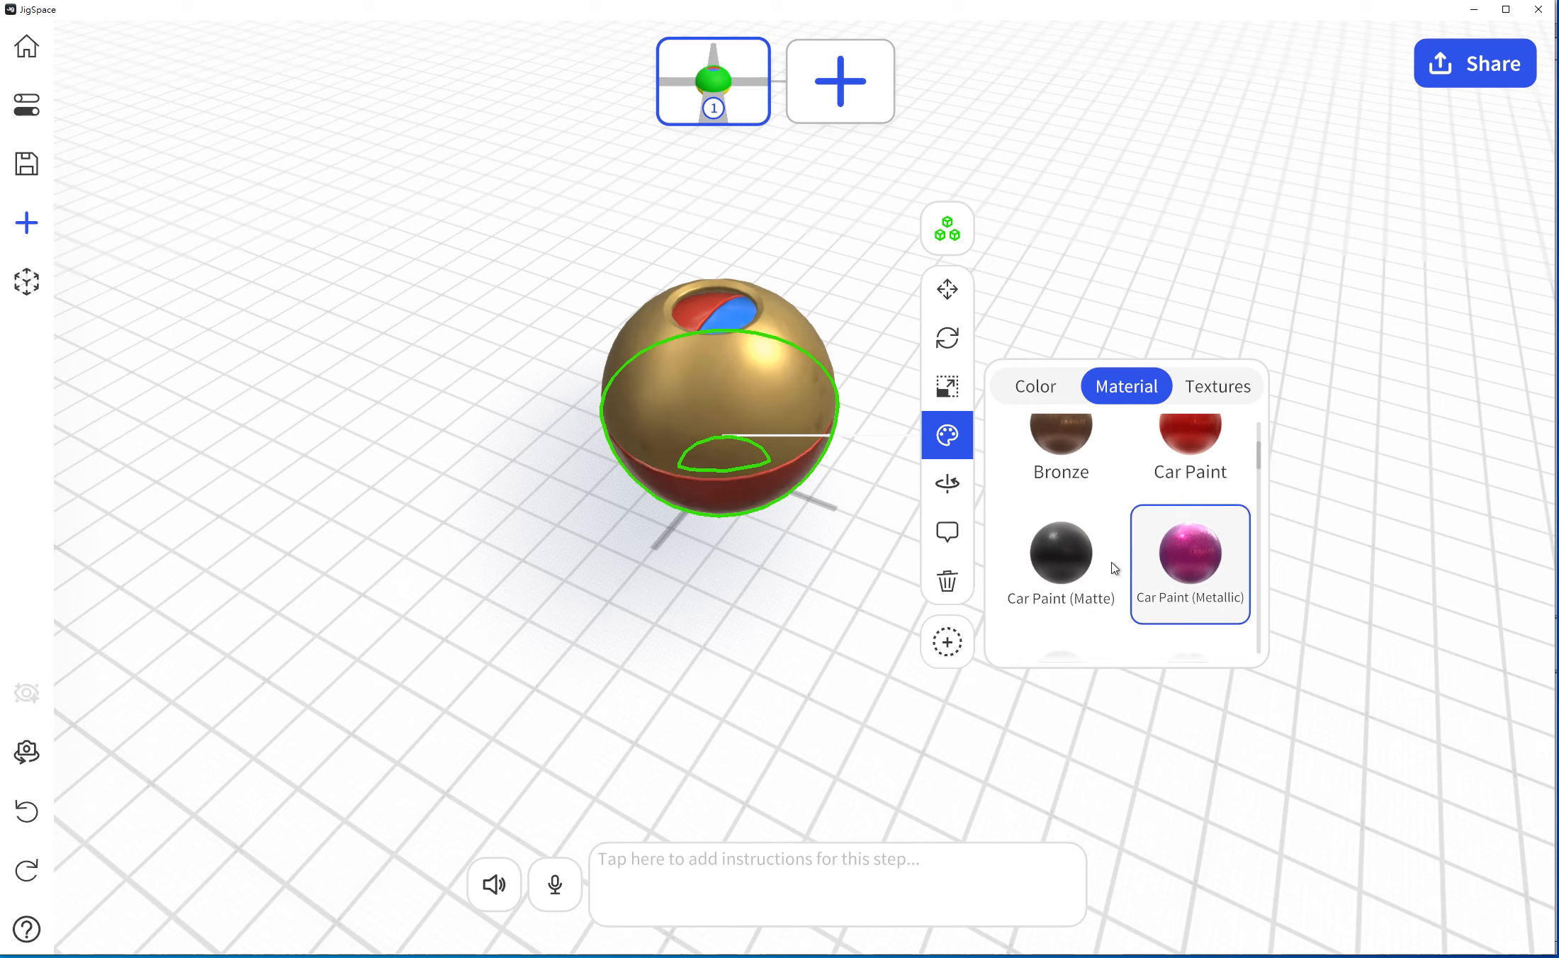
pyautogui.scroll(-1, 1102, 563)
pyautogui.click(1063, 580)
pyautogui.moveTo(835, 546); pyautogui.dragTo(777, 578)
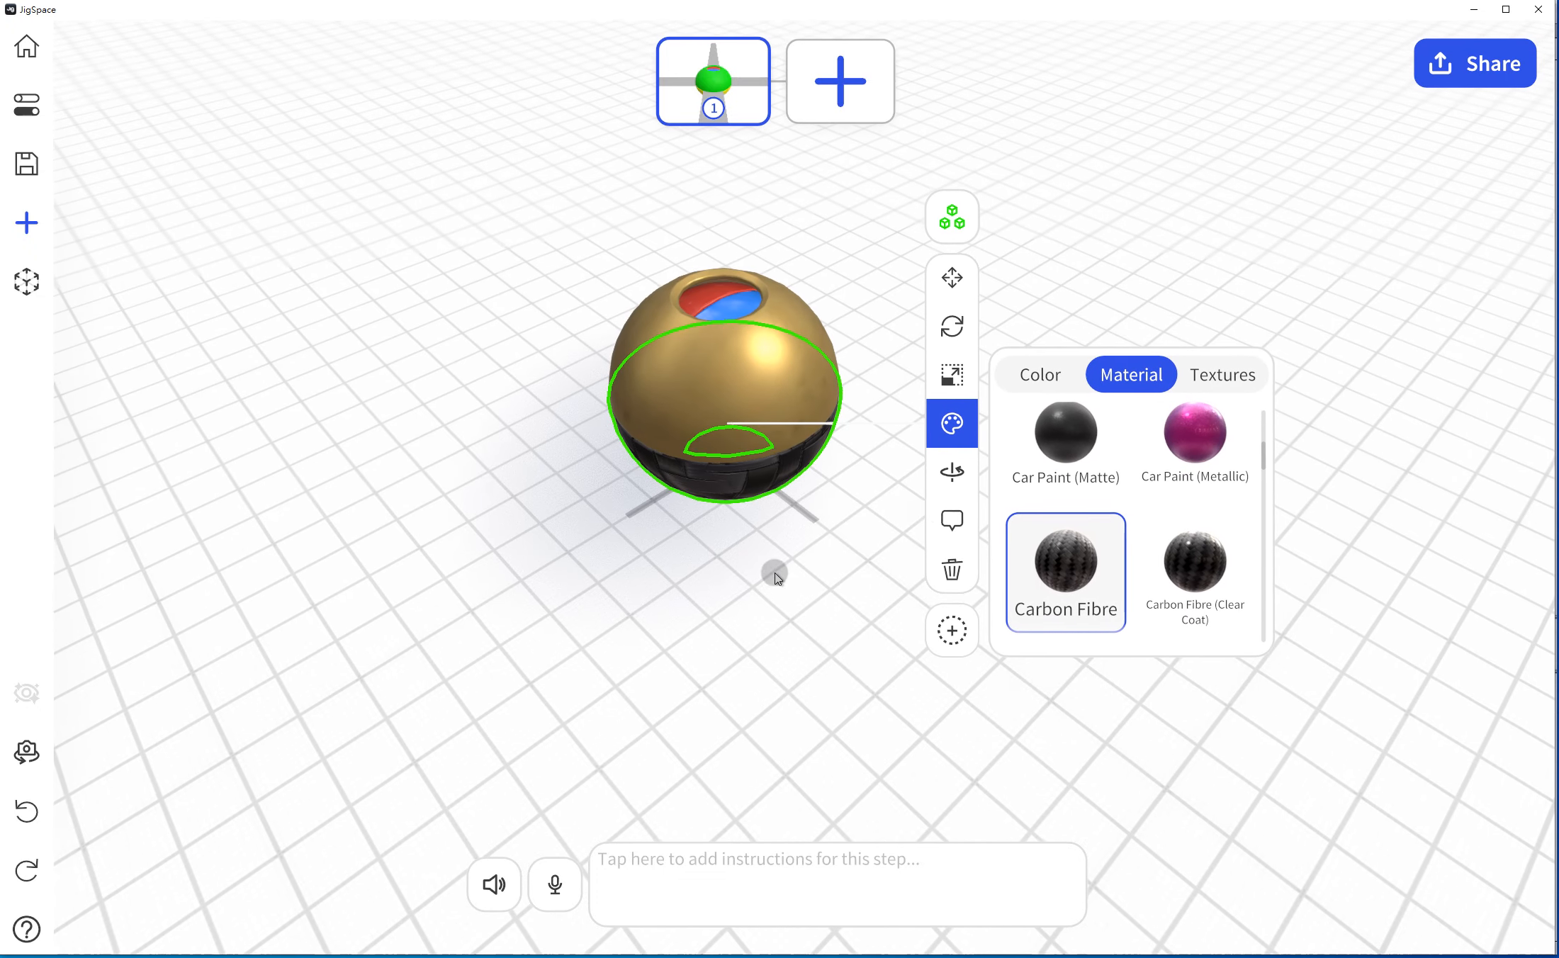
pyautogui.scroll(2, 1177, 459)
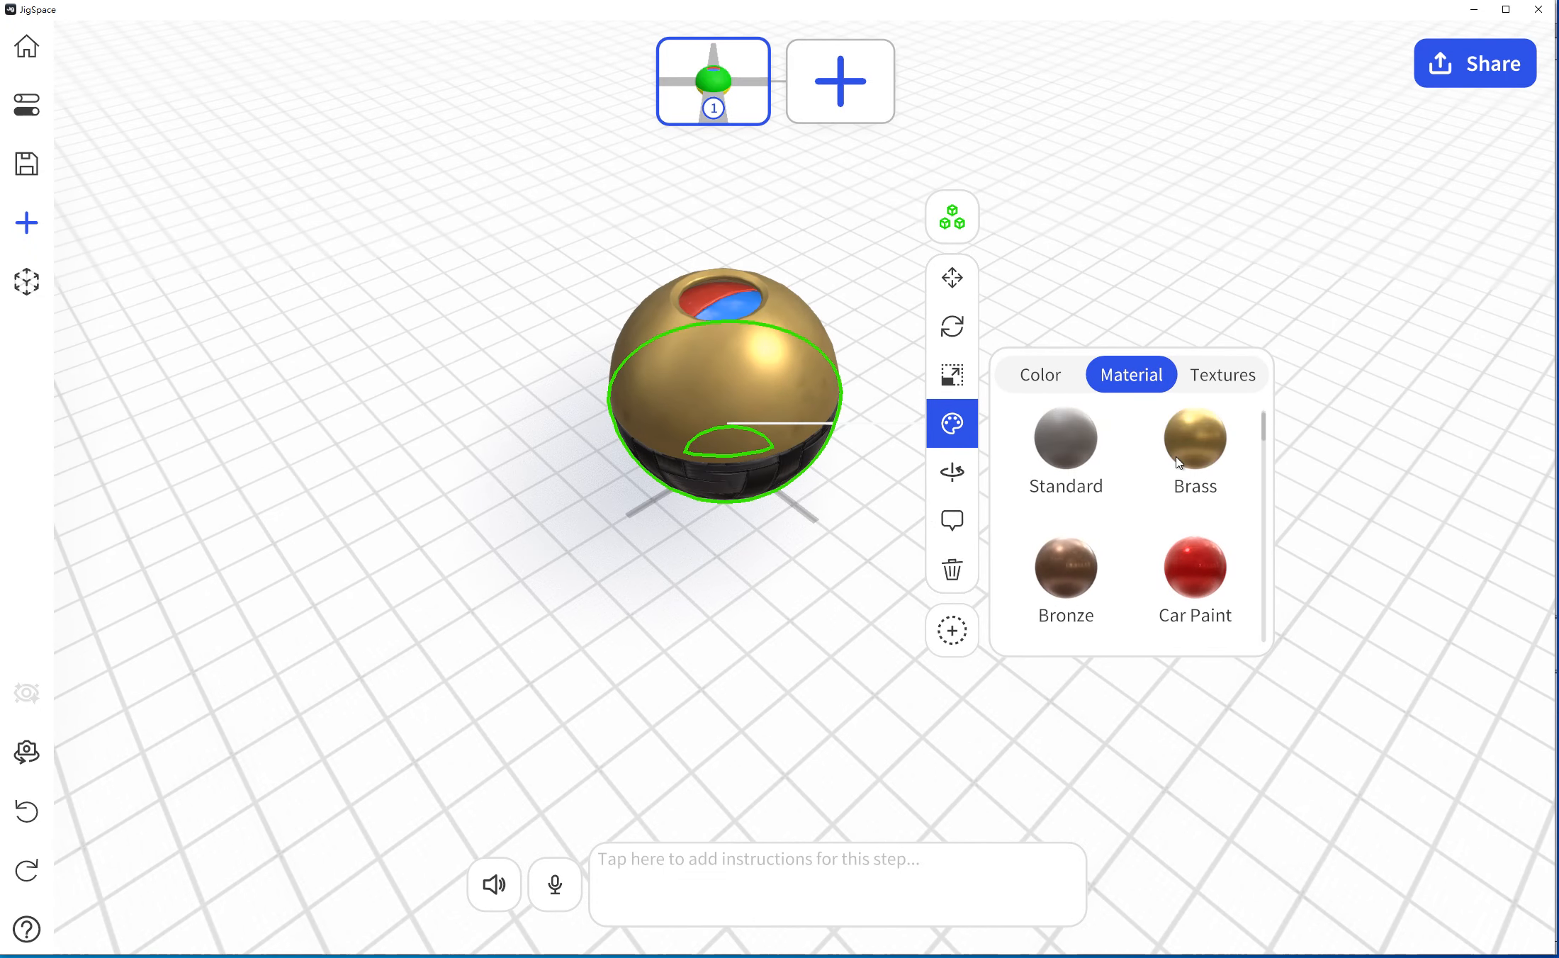
pyautogui.click(1187, 454)
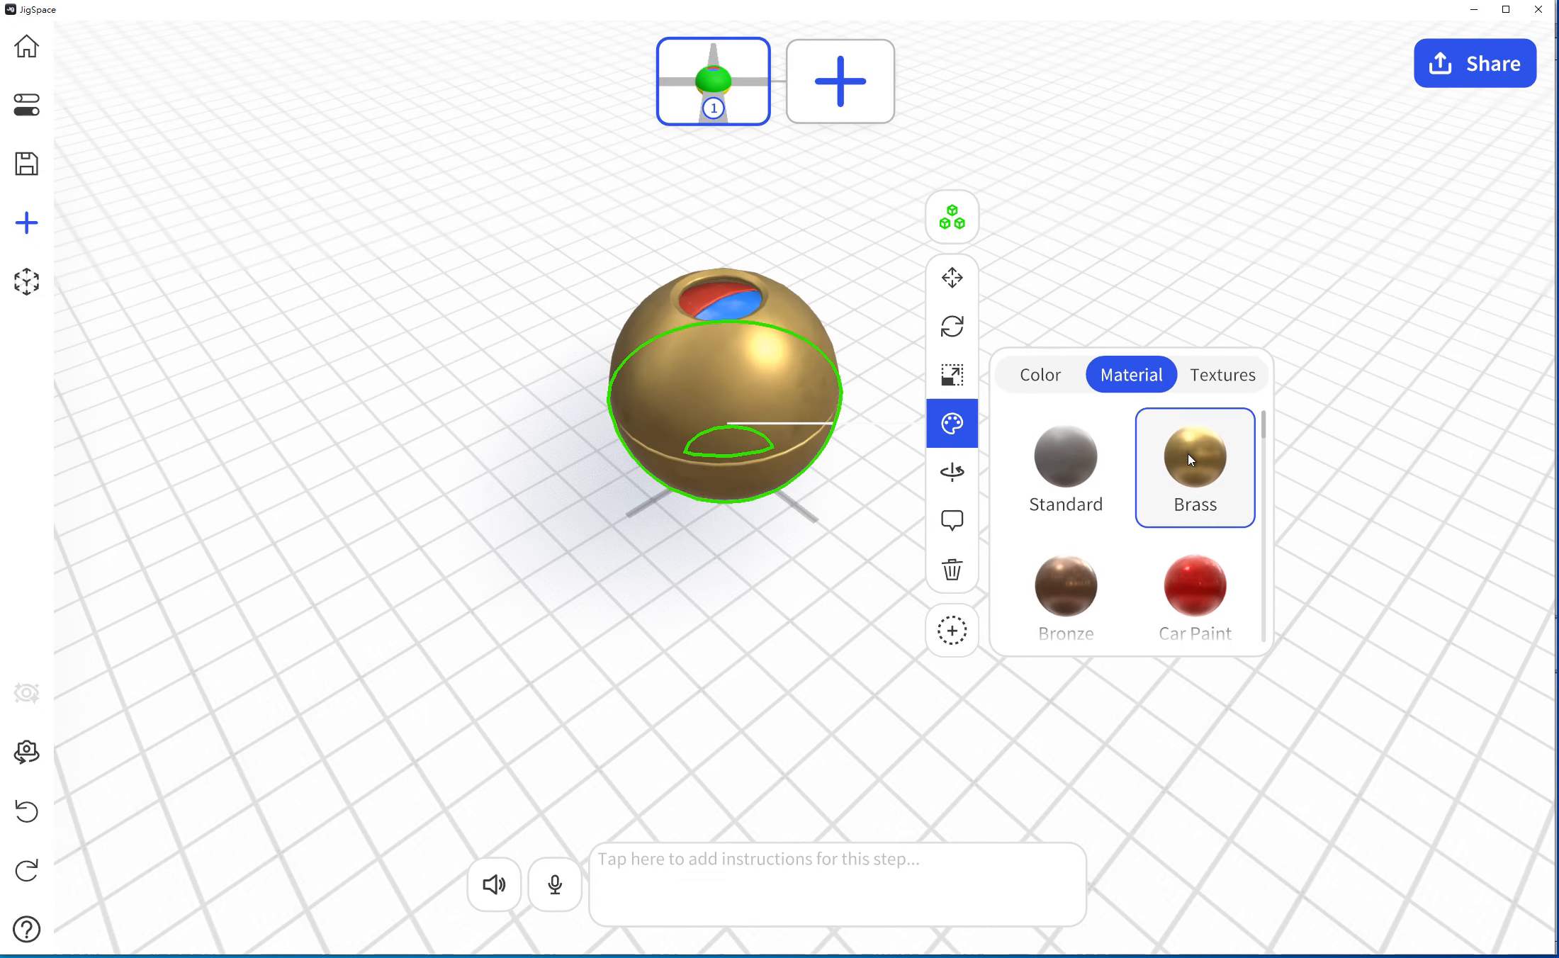
pyautogui.click(1058, 581)
# Apply the Car Paint material to the lower outer shell and set its color to white.
pyautogui.click(1189, 576)
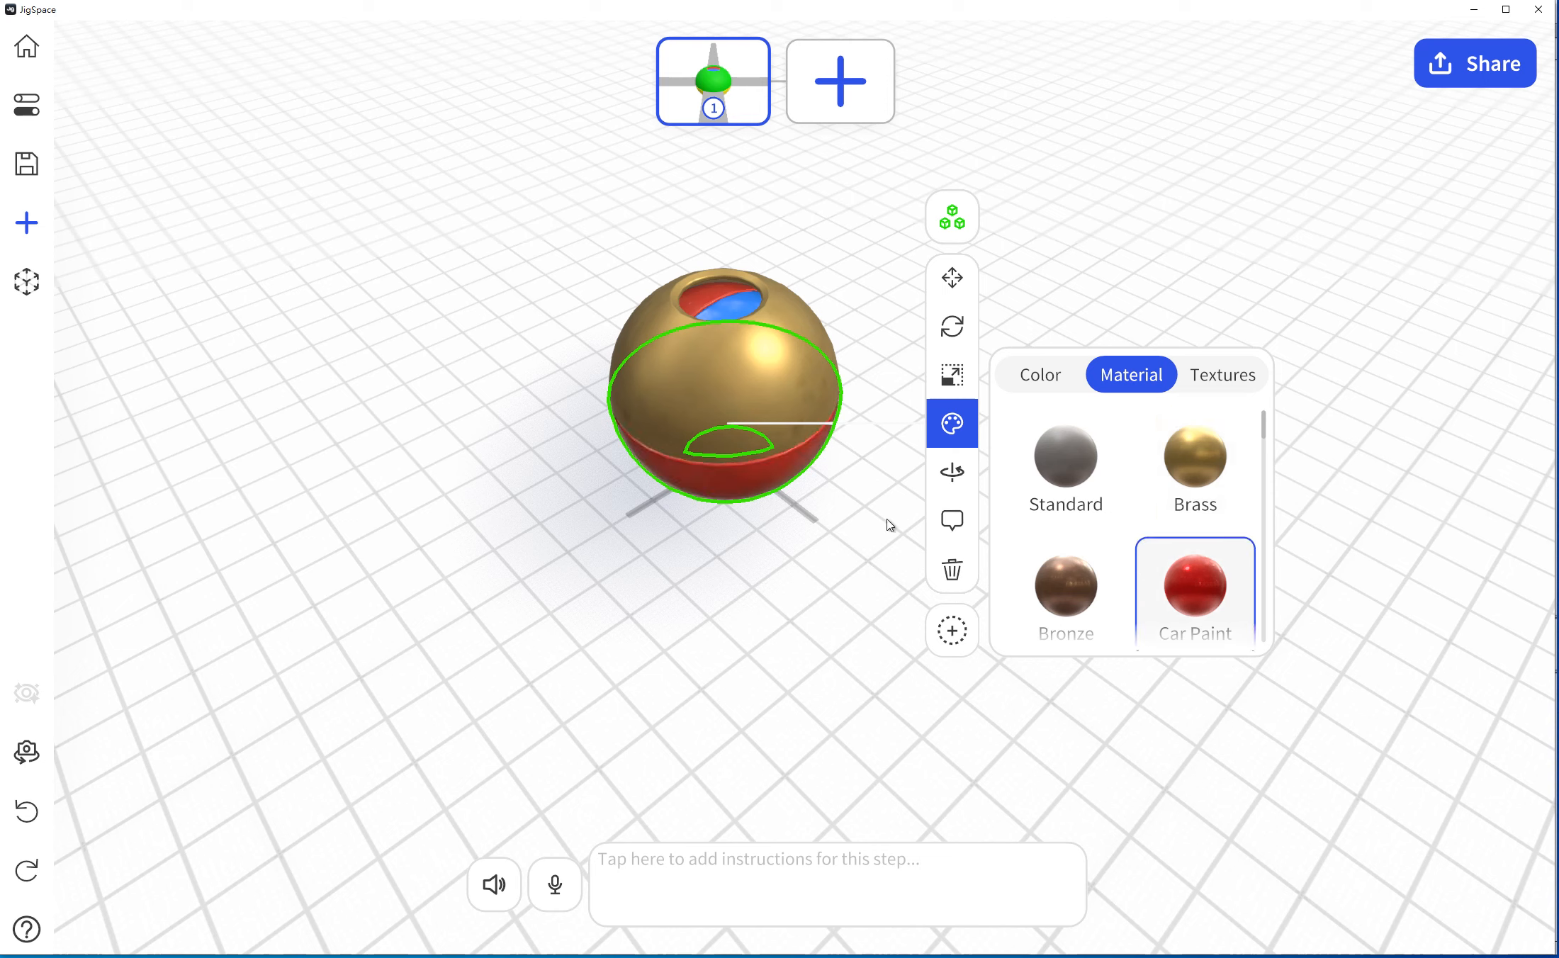
pyautogui.click(1041, 379)
pyautogui.moveTo(1070, 459); pyautogui.dragTo(951, 379)
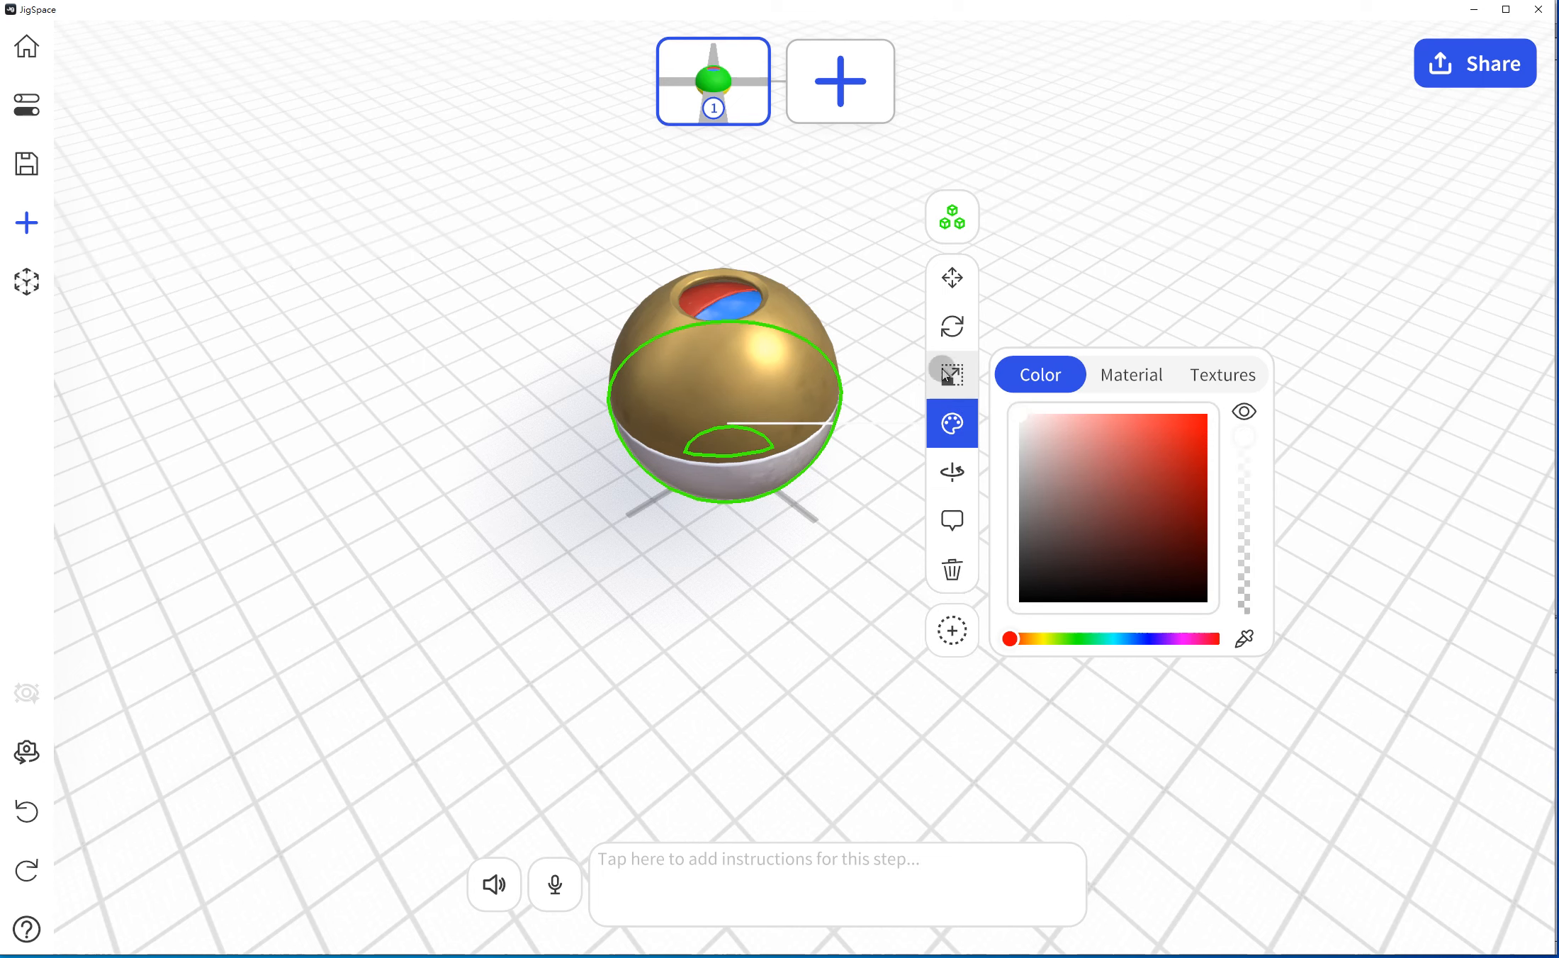
pyautogui.click(854, 486)
# Select the ball as a whole group and rotate it about 90° so its opening faces horizontally.
pyautogui.moveTo(901, 374); pyautogui.dragTo(871, 348, button='middle')
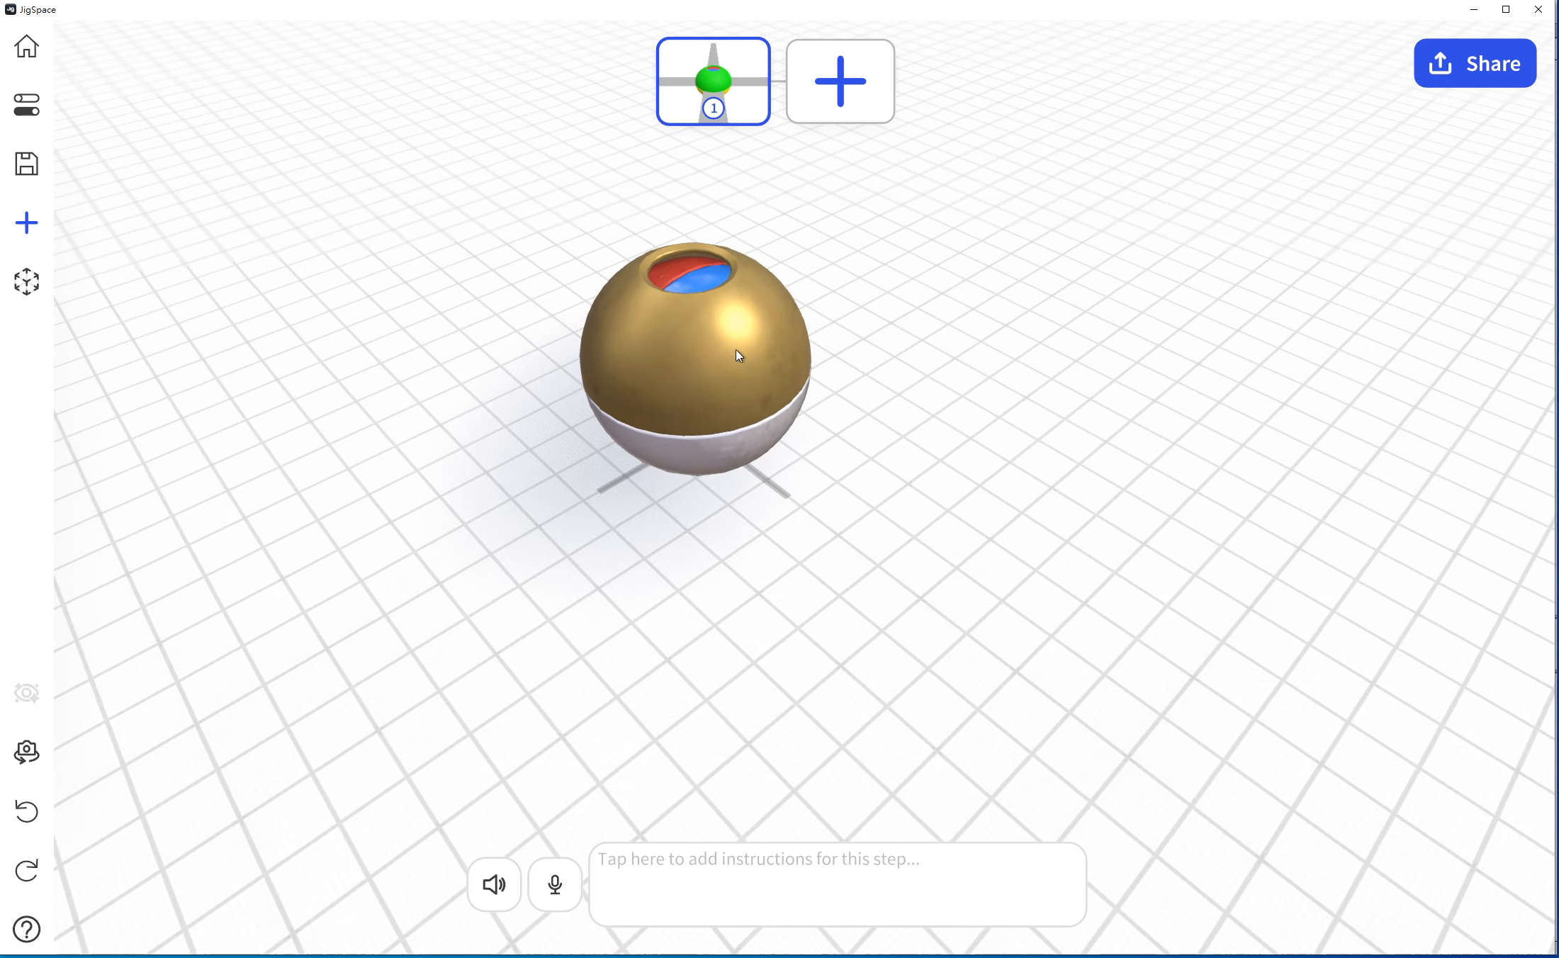
pyautogui.click(736, 349)
pyautogui.click(924, 172)
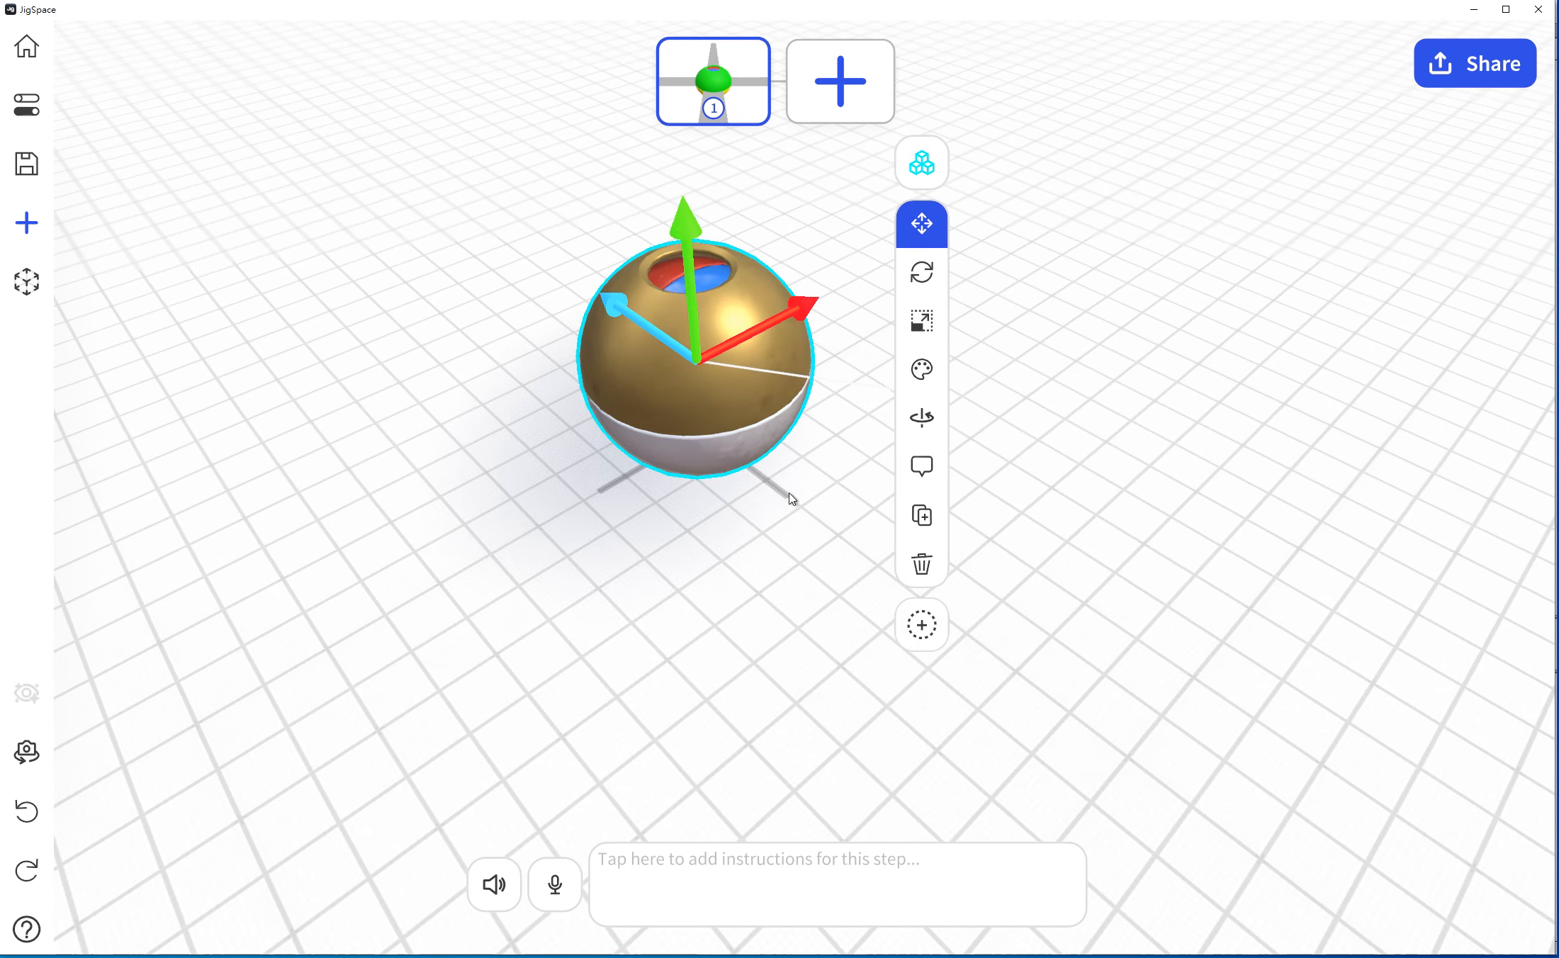
pyautogui.click(921, 273)
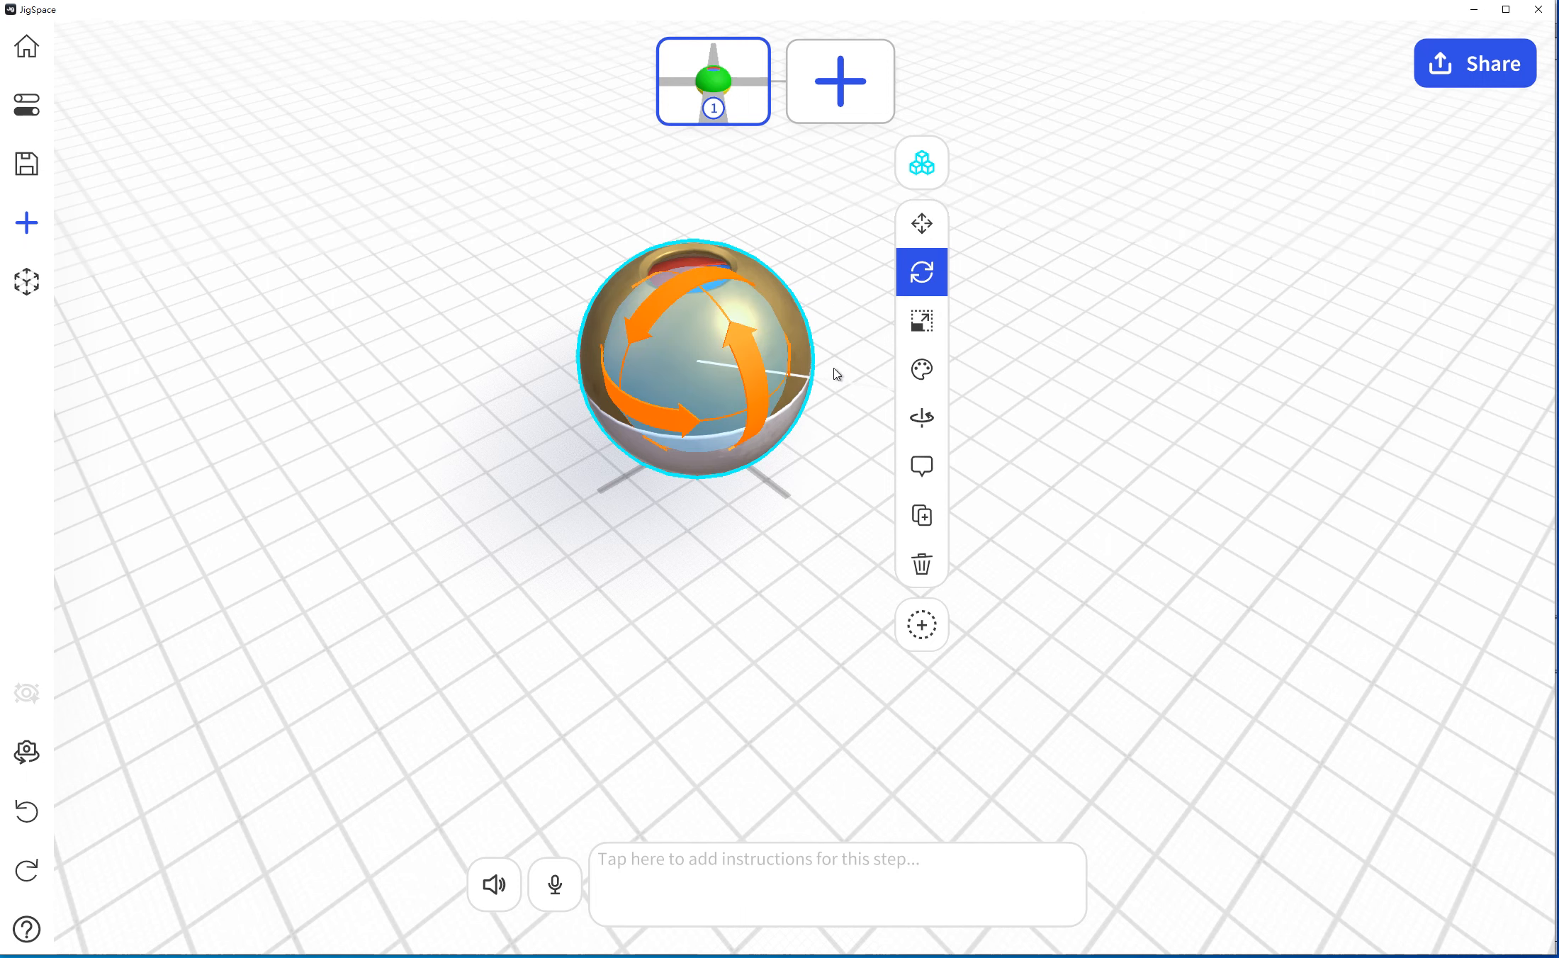
pyautogui.moveTo(1183, 398); pyautogui.dragTo(873, 357)
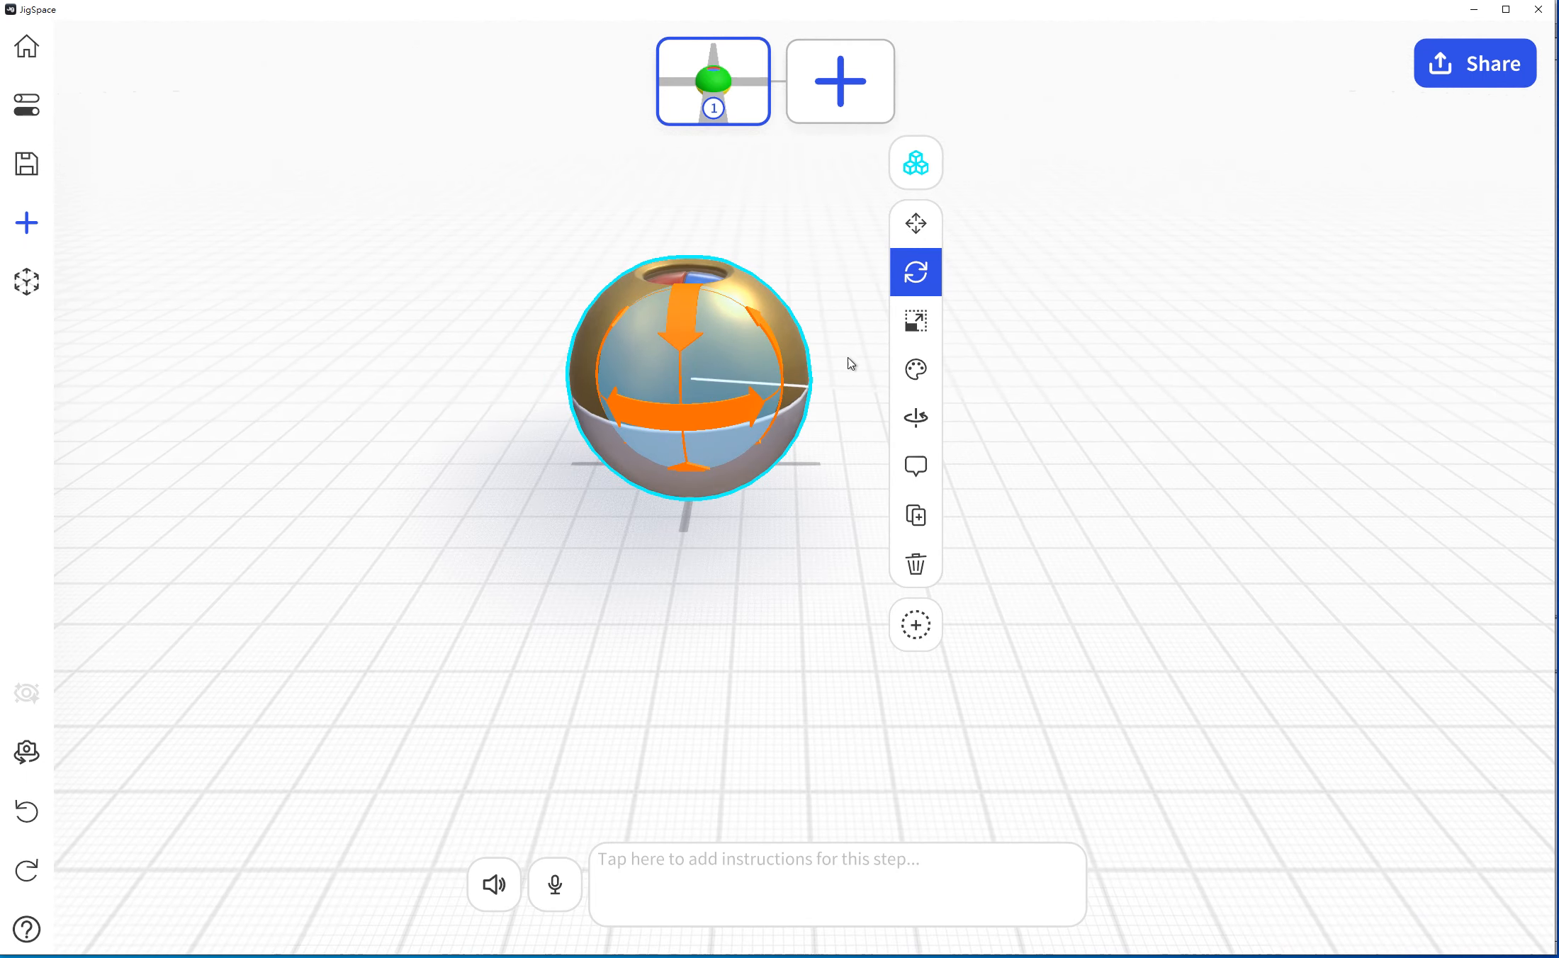
pyautogui.moveTo(777, 349); pyautogui.dragTo(960, 381)
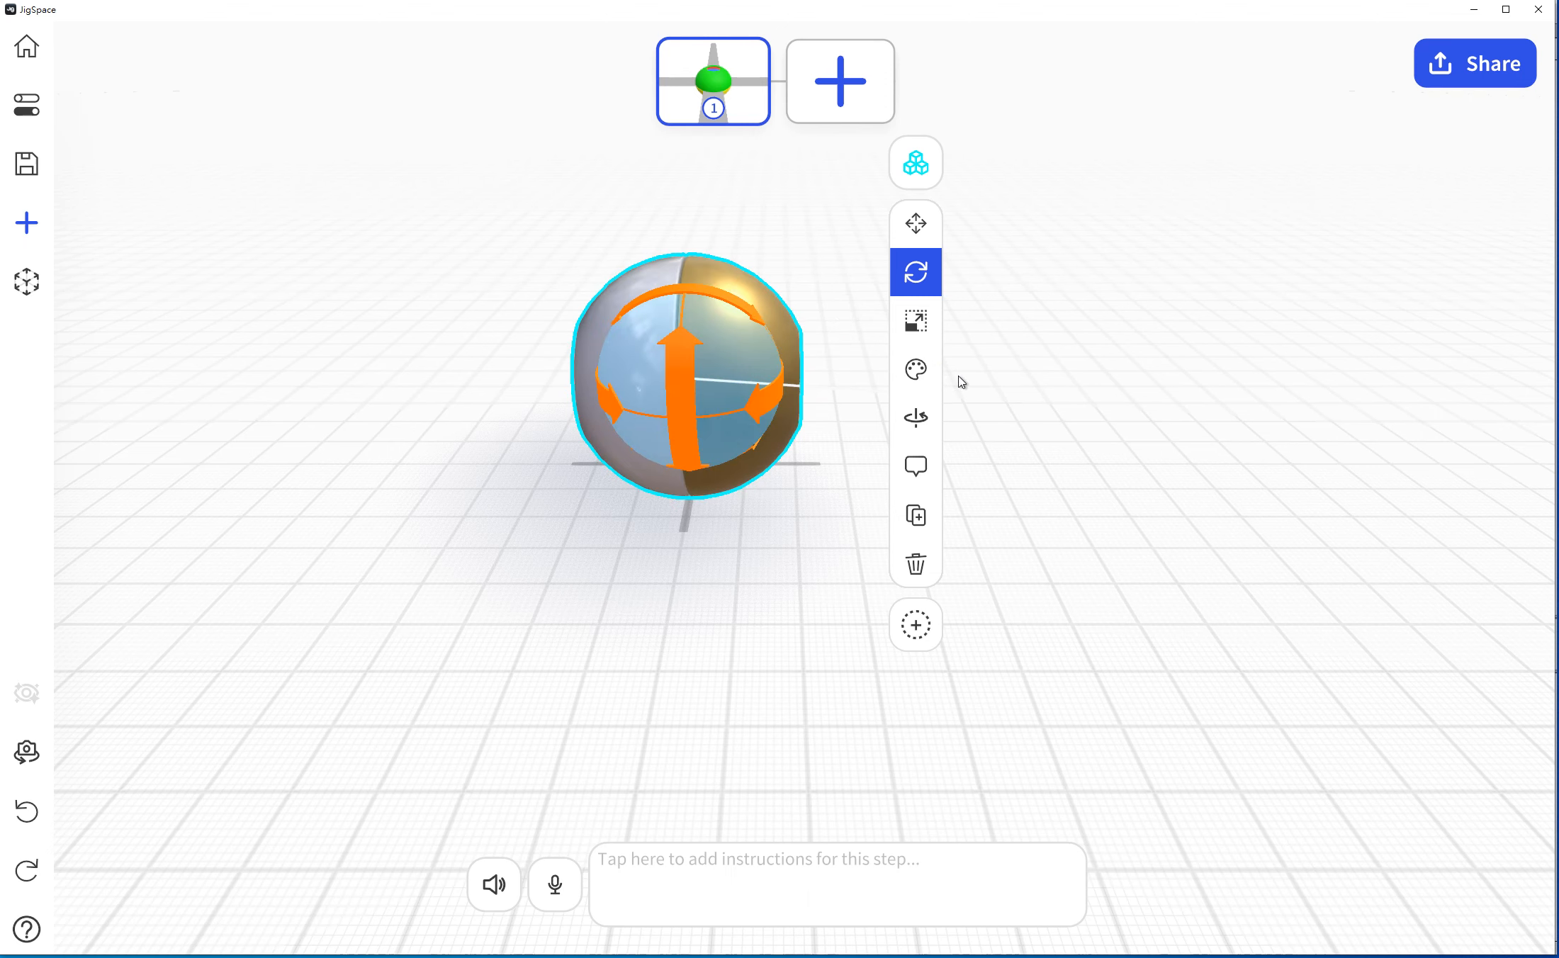
# Move the whole ball slightly upward along its vertical axis.
pyautogui.click(916, 224)
pyautogui.moveTo(798, 304); pyautogui.dragTo(822, 241)
pyautogui.moveTo(693, 207); pyautogui.dragTo(689, 192)
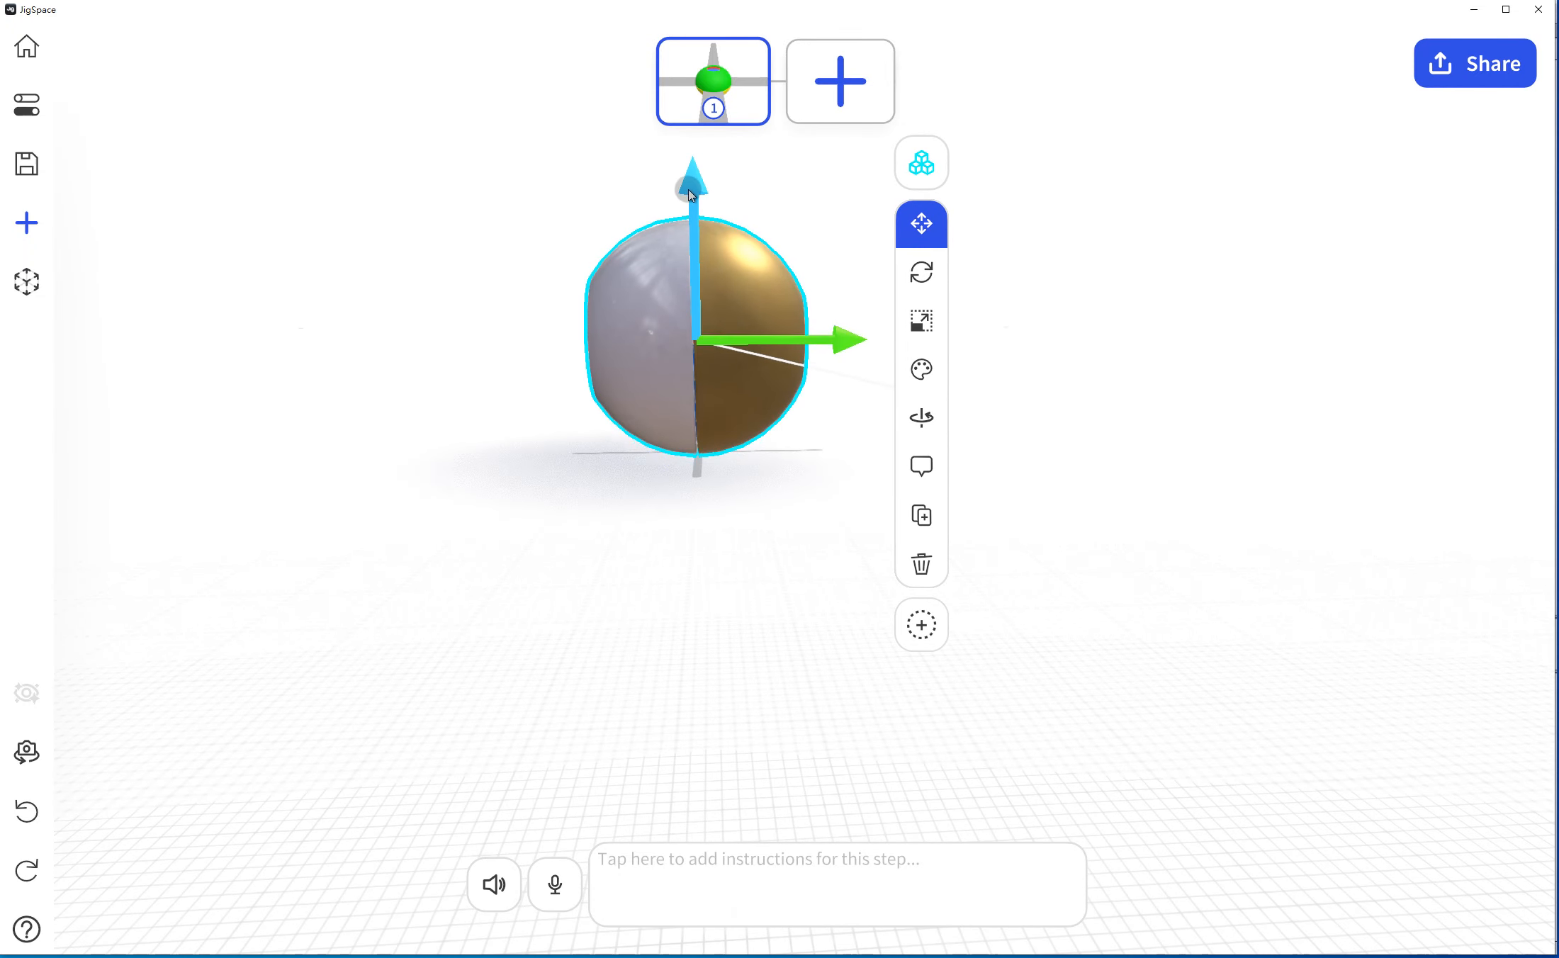
# Add a second step to the presentation after checking the rotated ball from the preset views.
pyautogui.click(26, 751)
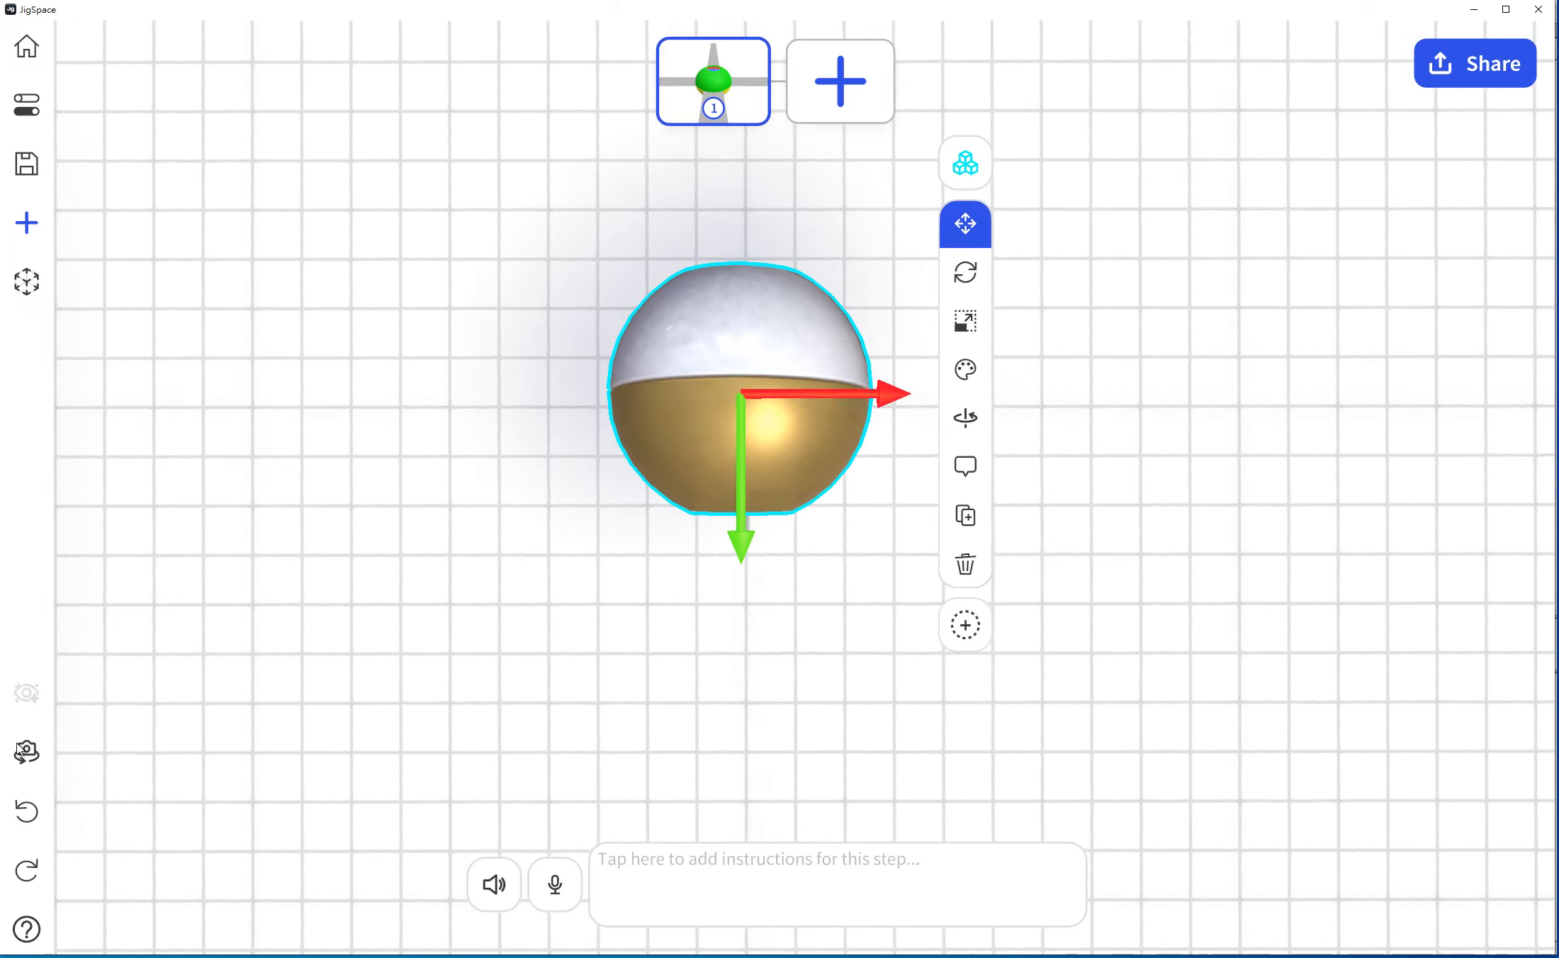
pyautogui.click(25, 751)
pyautogui.click(25, 751)
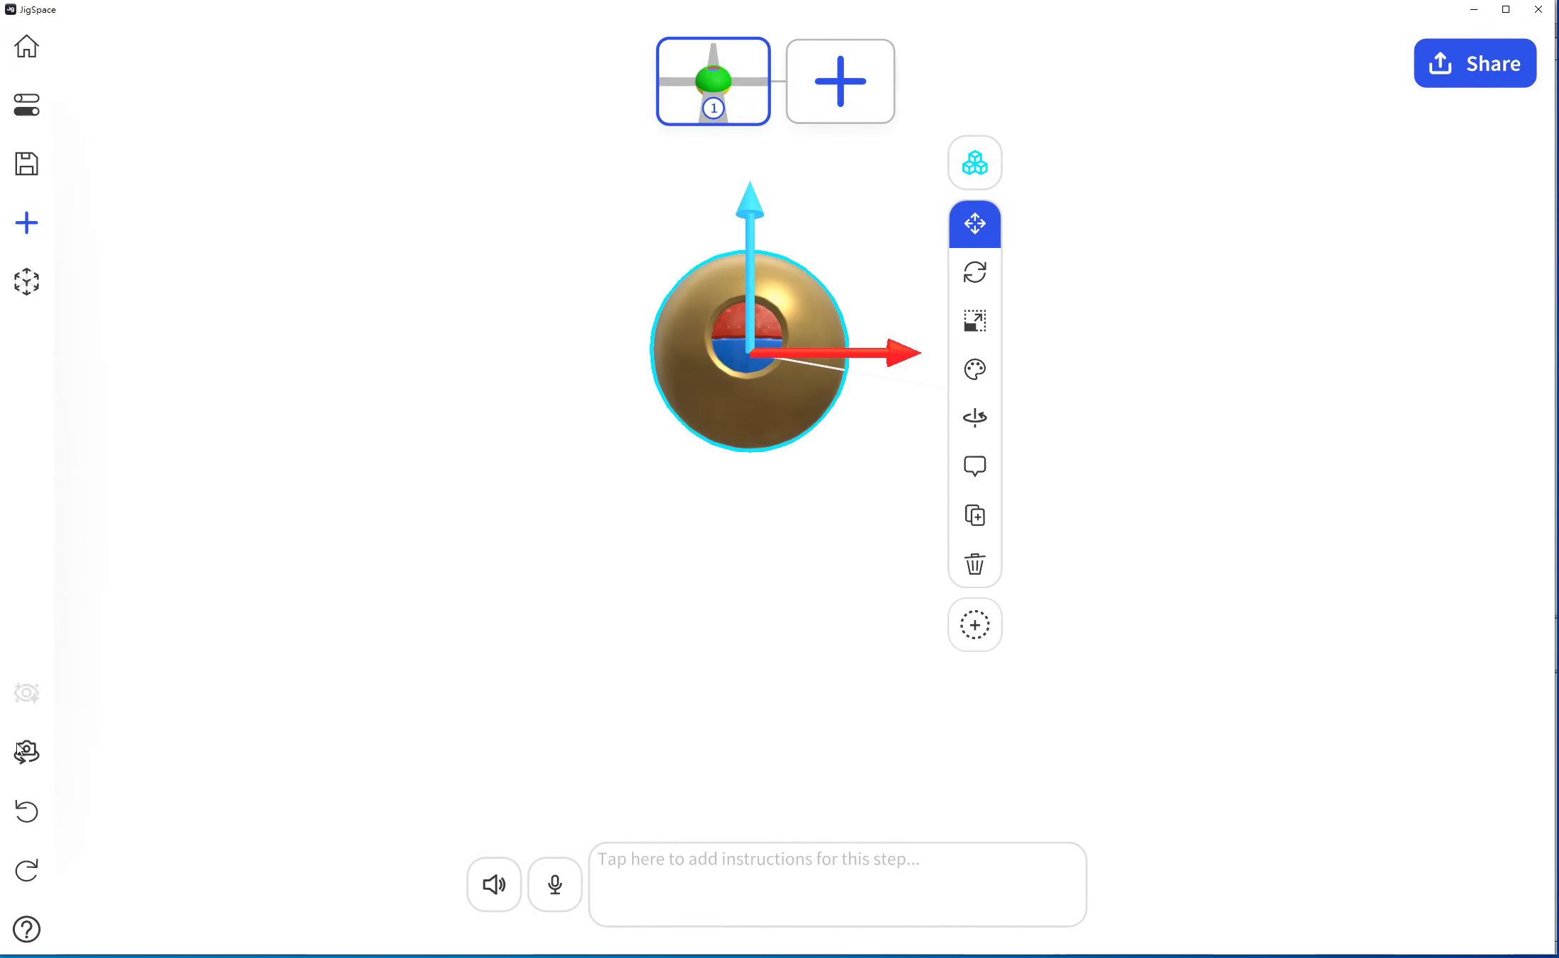
pyautogui.click(21, 750)
pyautogui.moveTo(831, 594); pyautogui.dragTo(639, 526)
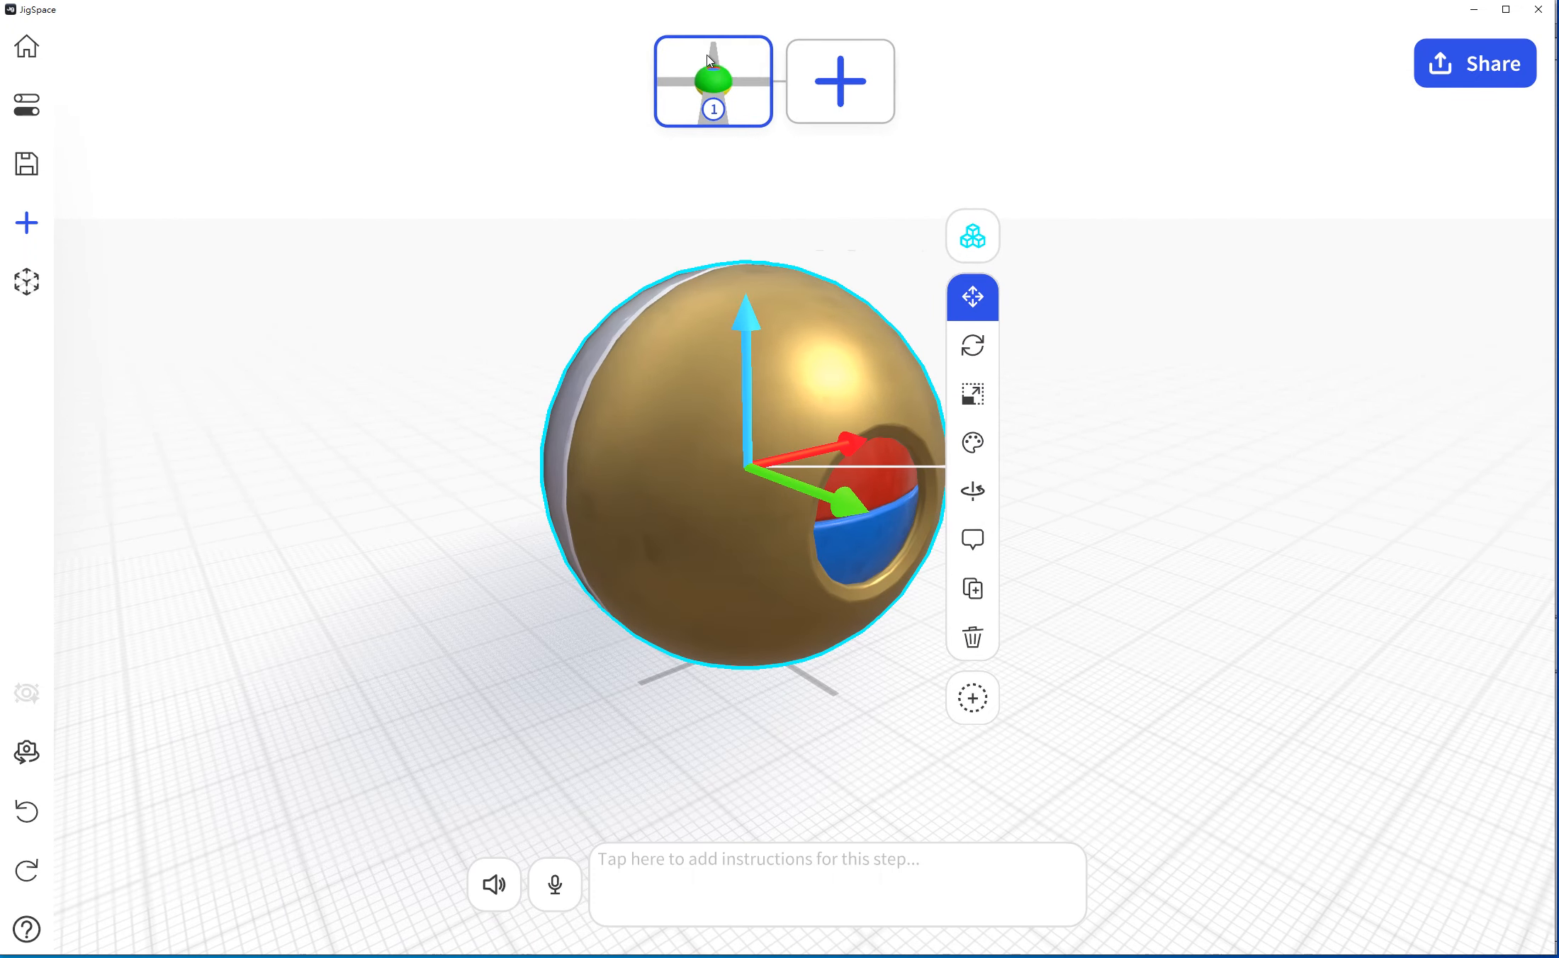
pyautogui.click(813, 86)
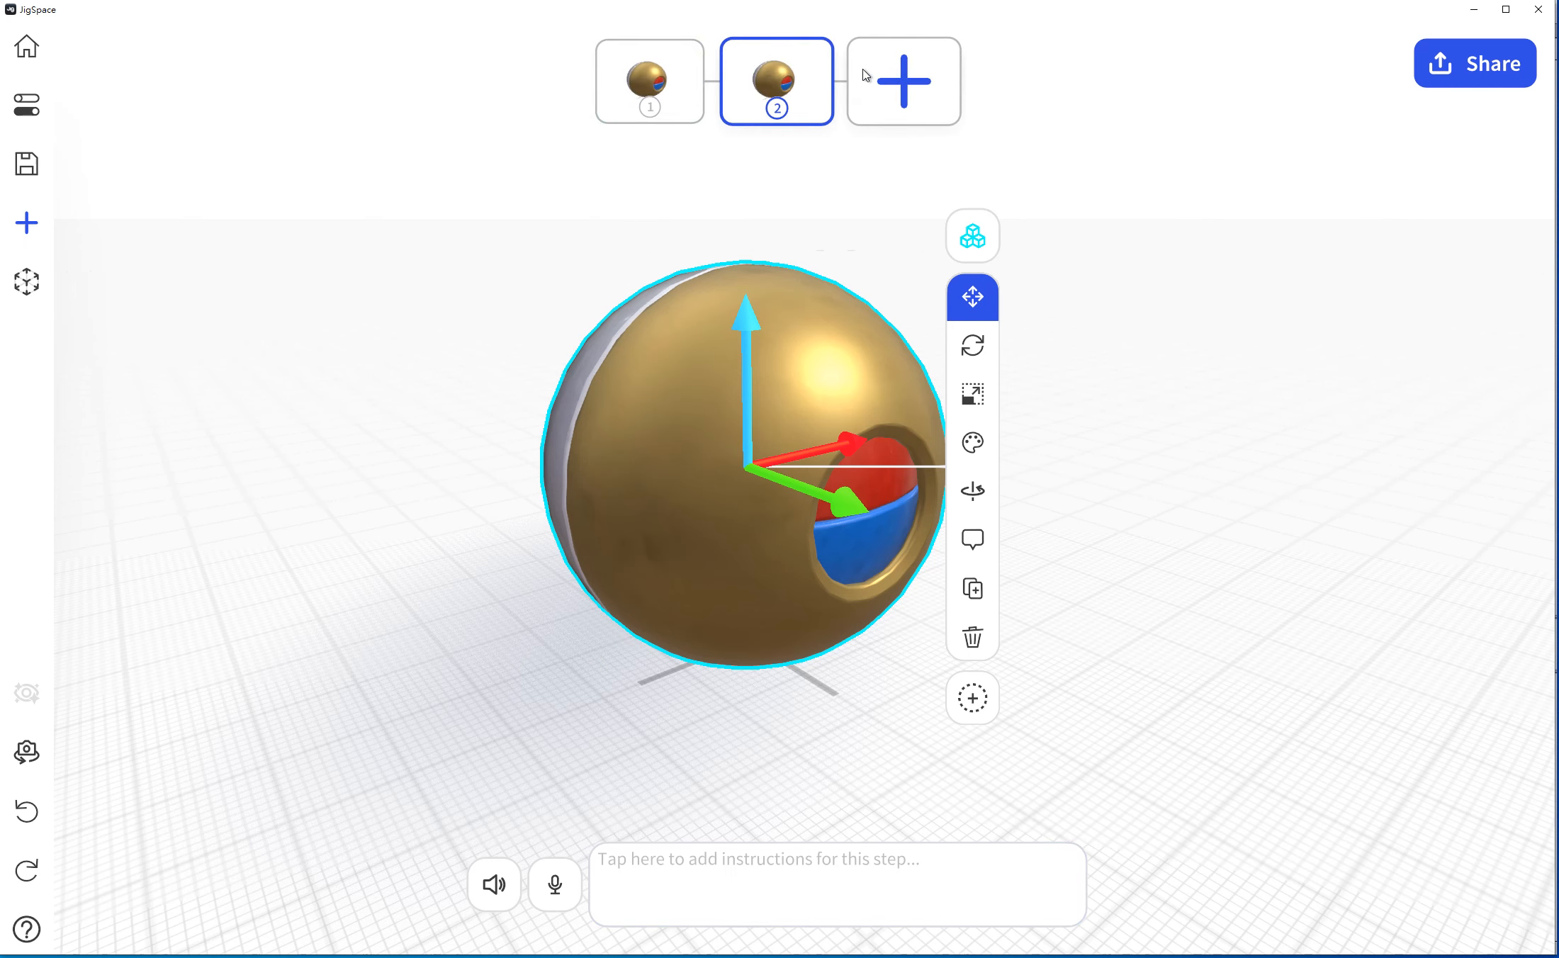
pyautogui.scroll(-5, 608, 279)
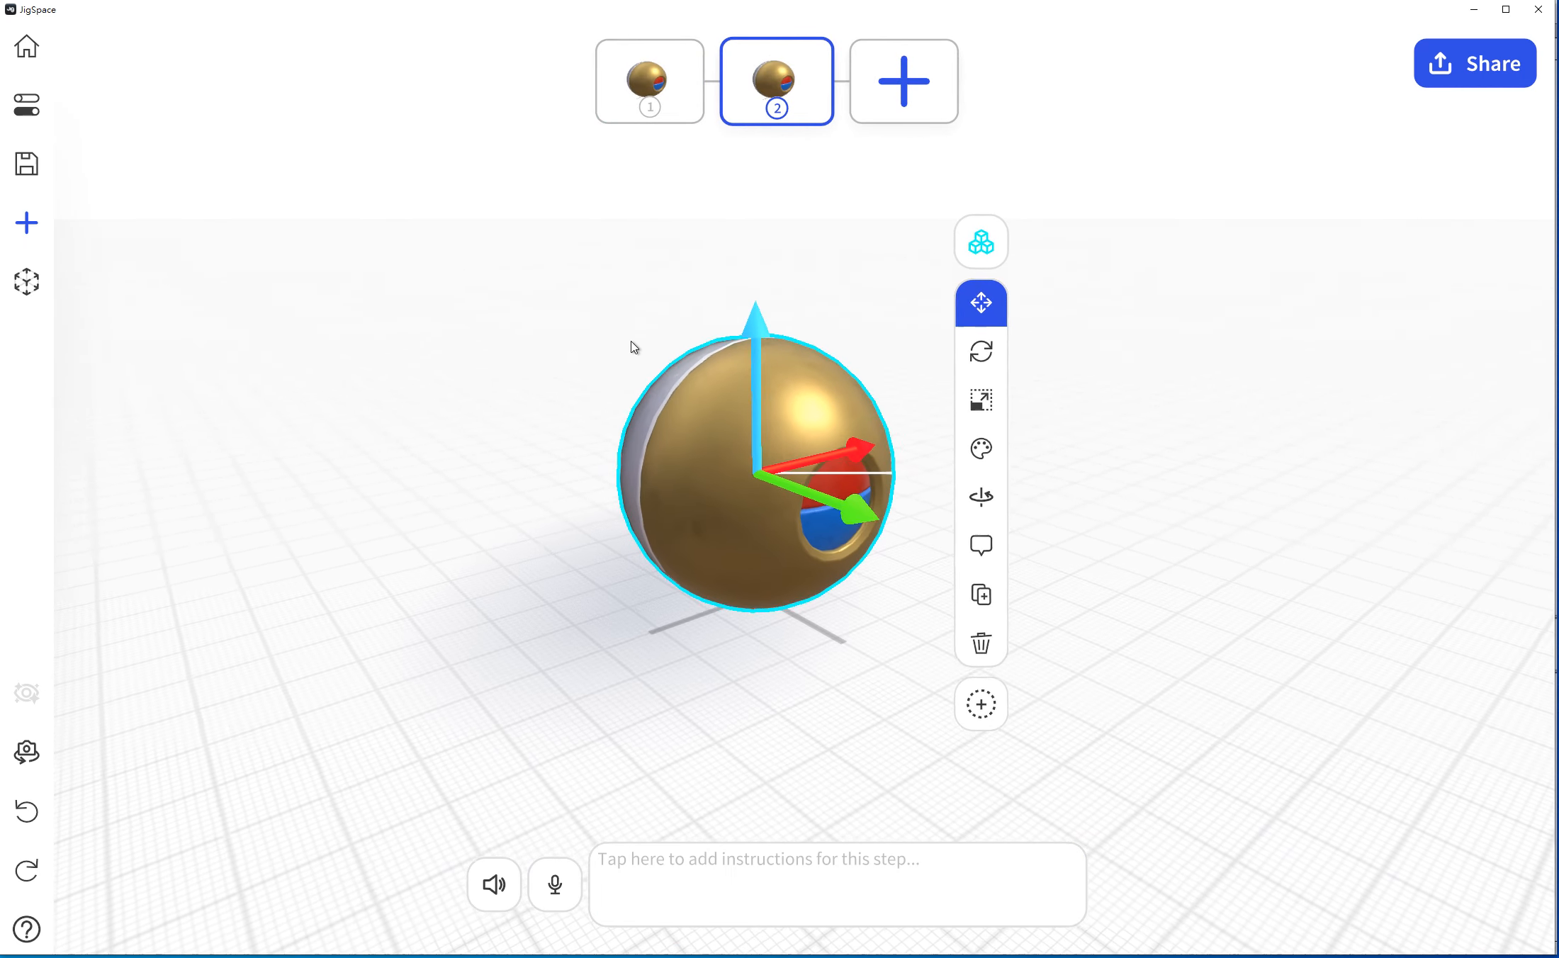
pyautogui.moveTo(577, 384); pyautogui.dragTo(728, 426)
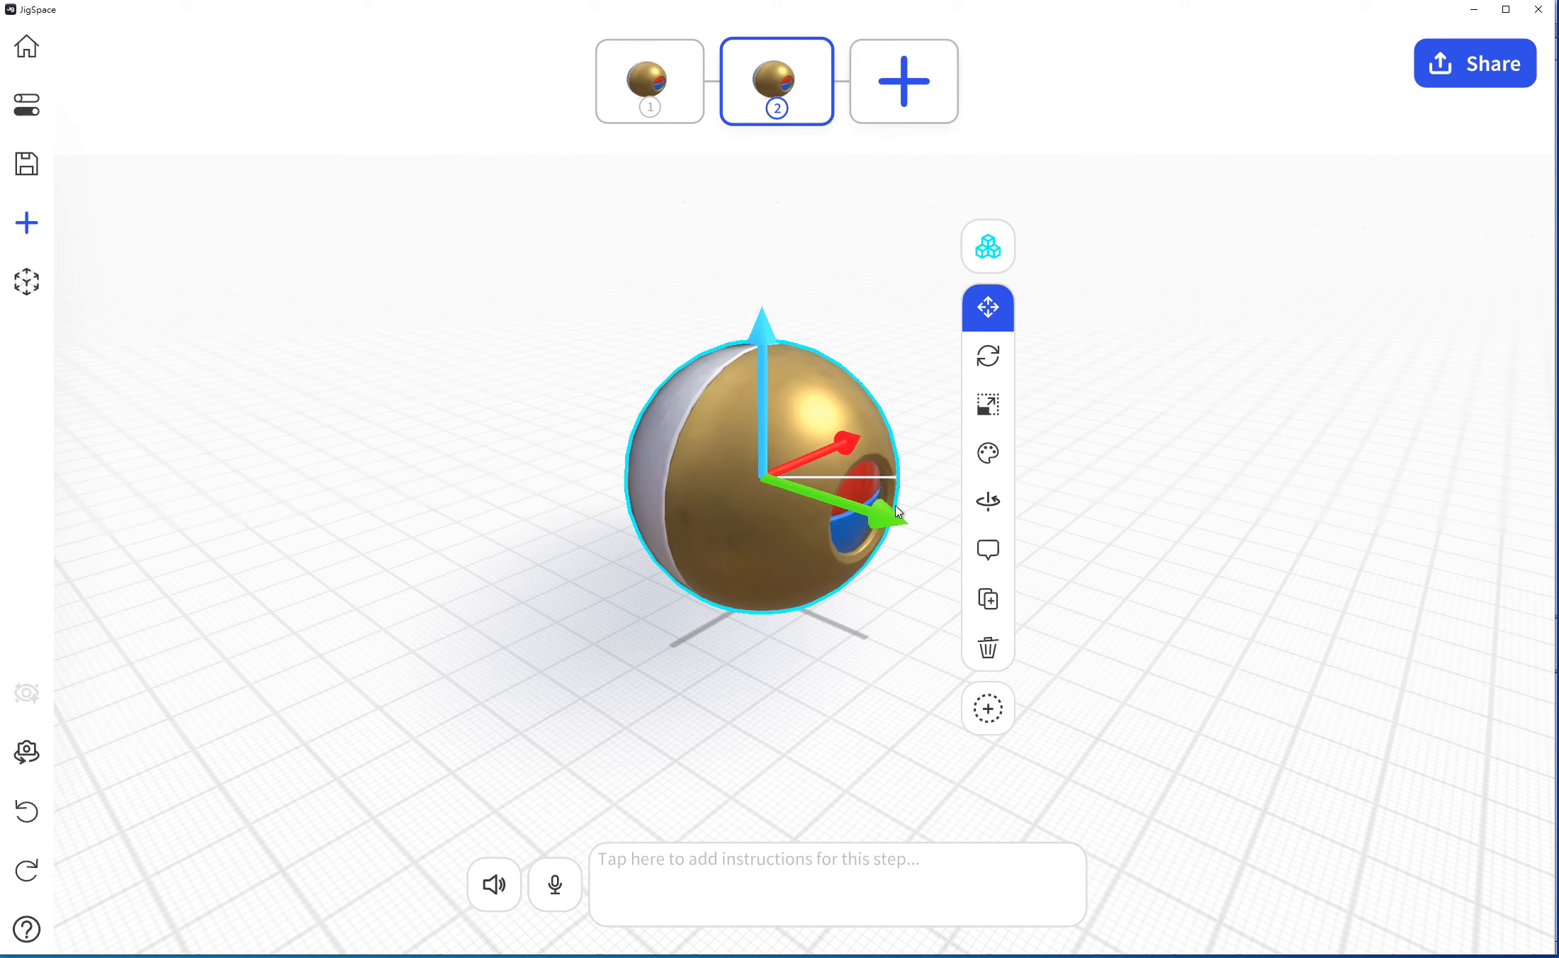
pyautogui.moveTo(889, 519); pyautogui.dragTo(905, 486)
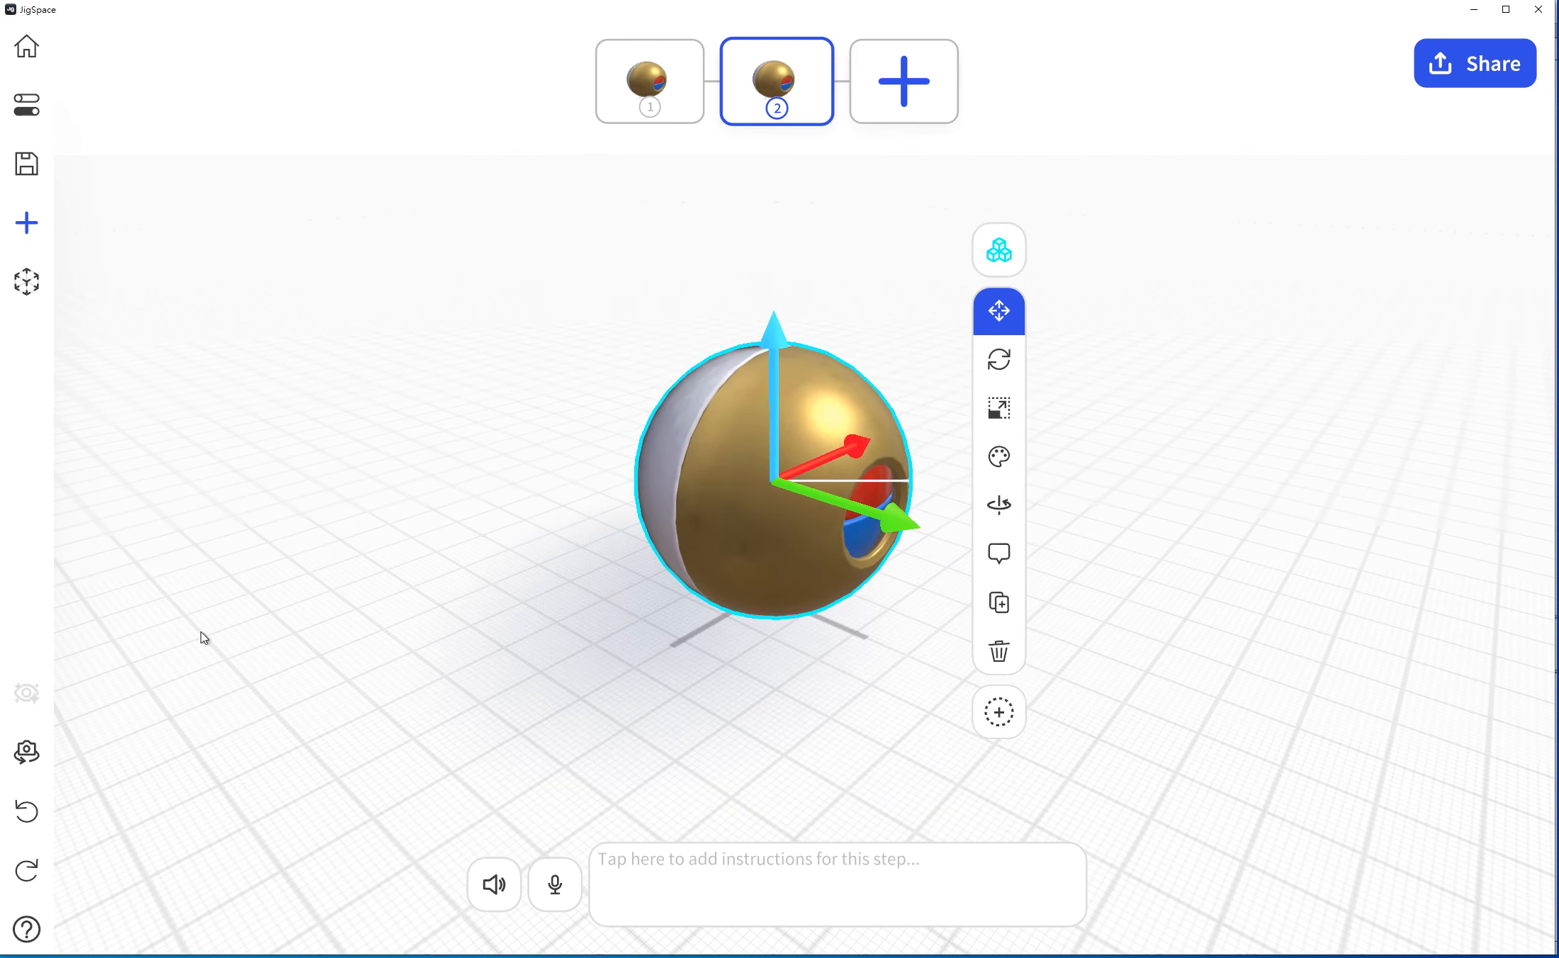
pyautogui.click(27, 810)
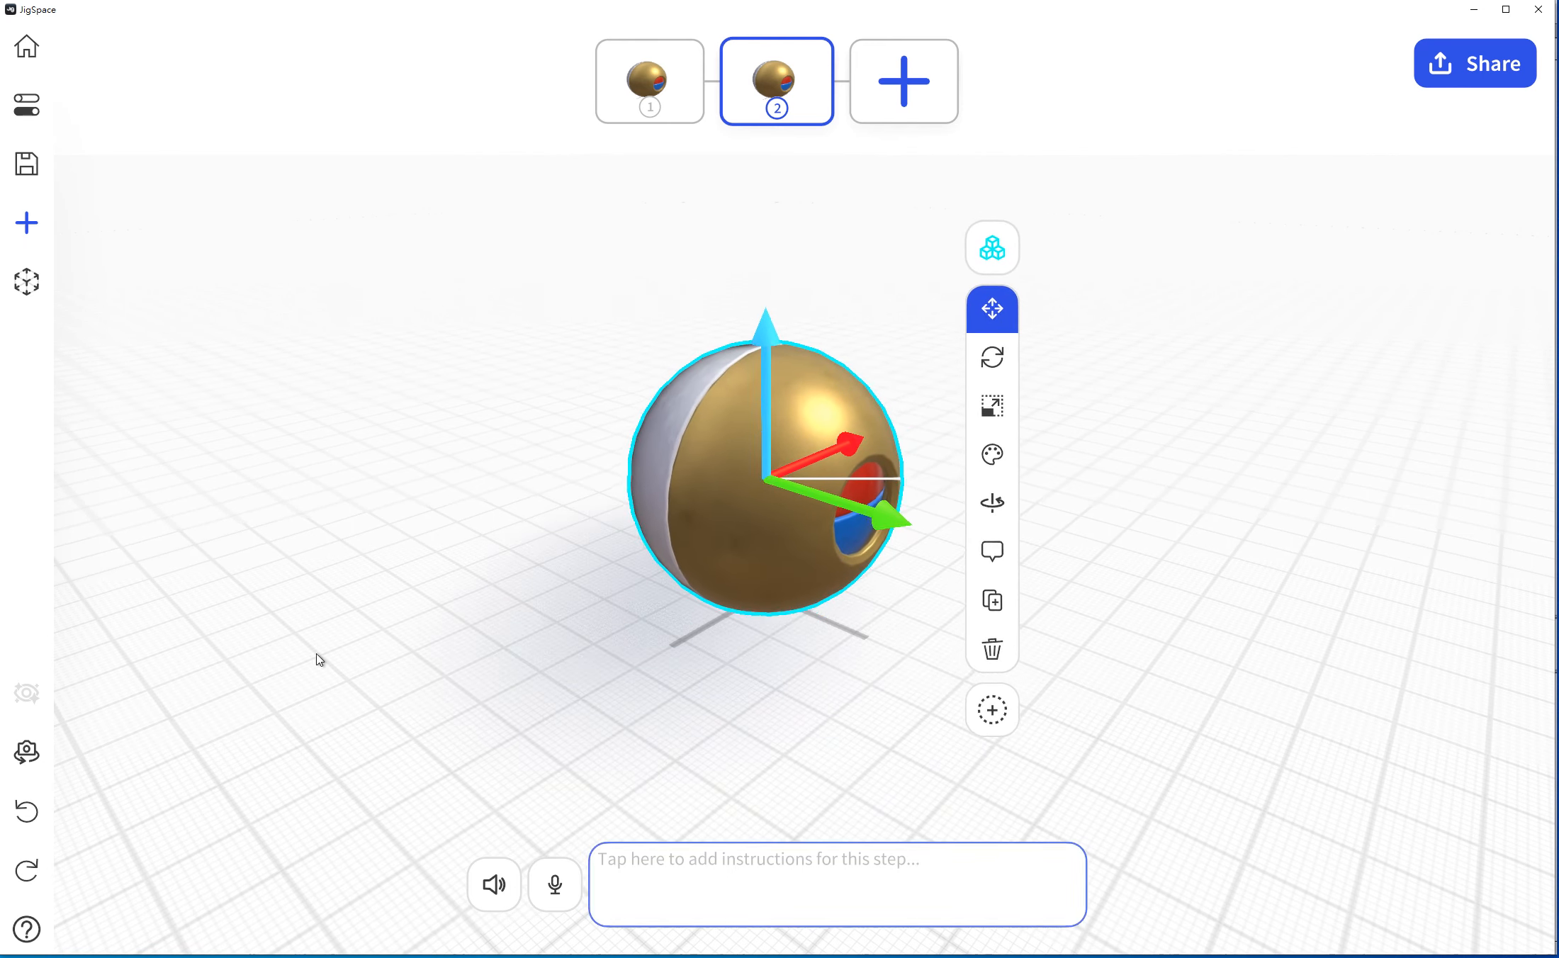
# Switch to selecting individual parts and pull the gold and white outer shells away from the inner ball in opposite directions.
pyautogui.click(1004, 251)
pyautogui.click(898, 248)
pyautogui.click(827, 419)
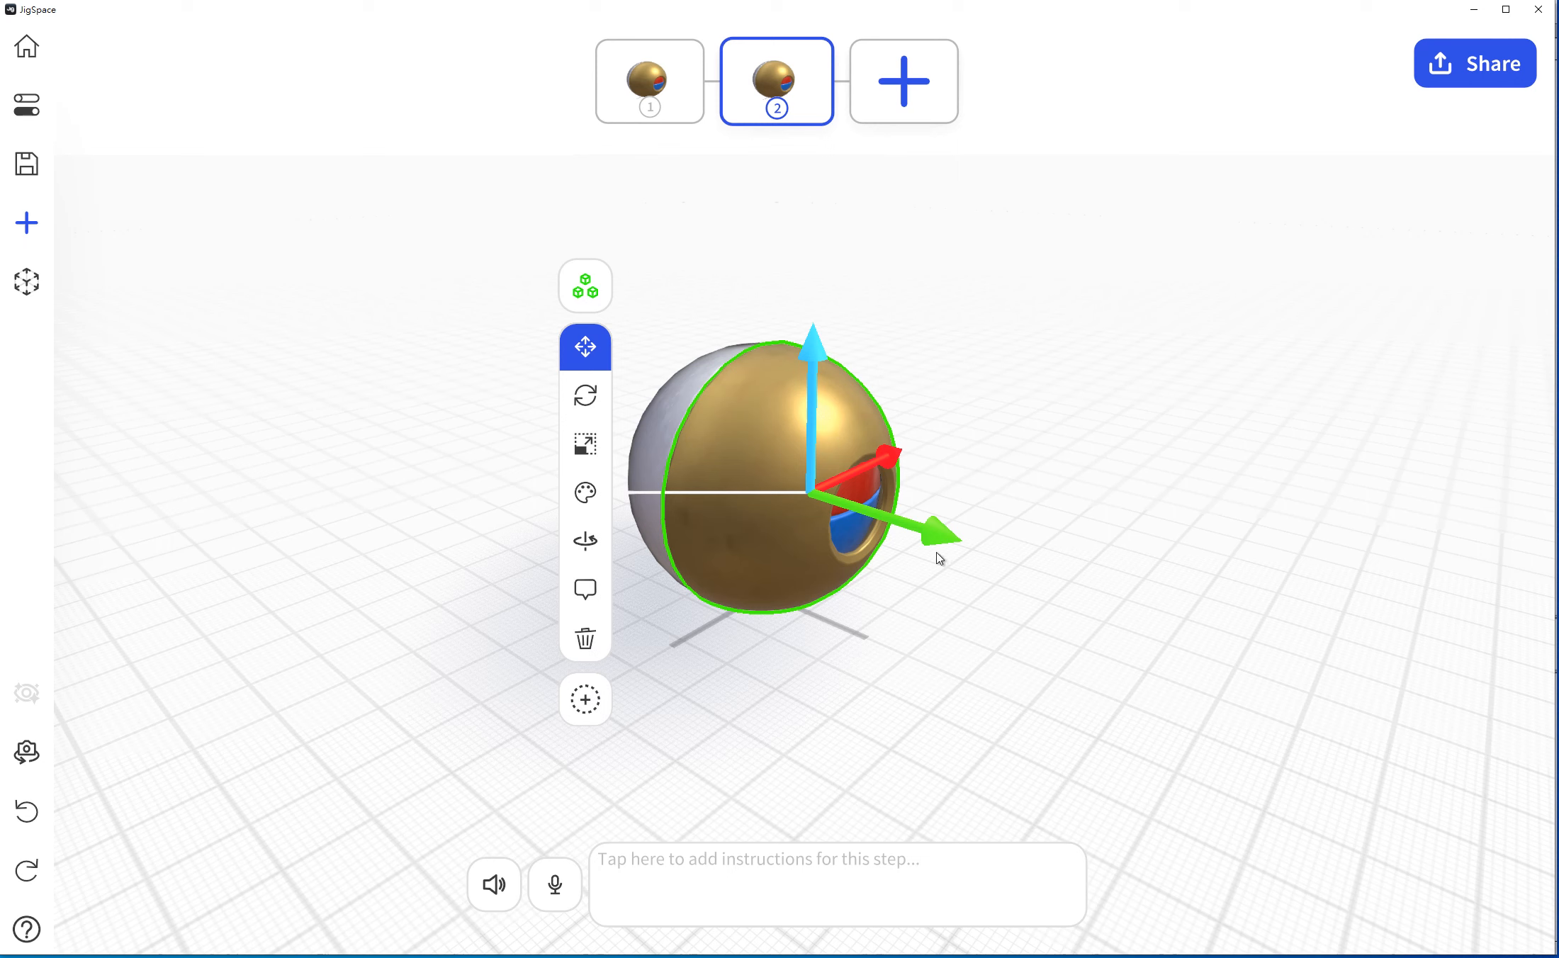
pyautogui.moveTo(934, 540); pyautogui.dragTo(1123, 597)
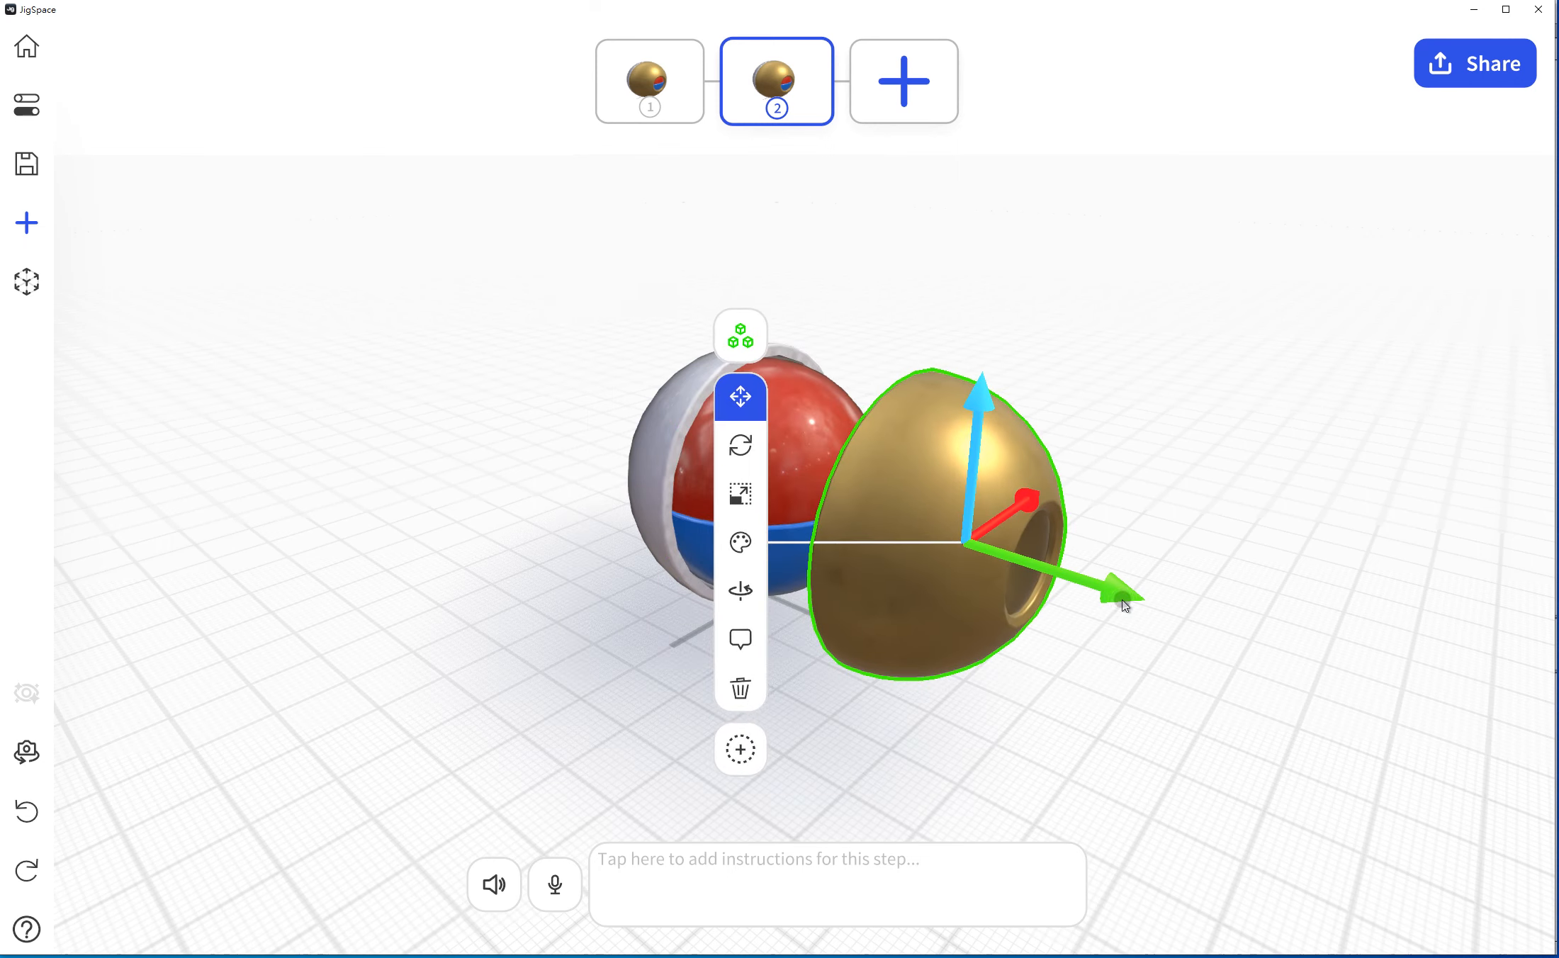
pyautogui.click(684, 431)
pyautogui.moveTo(822, 500); pyautogui.dragTo(688, 452)
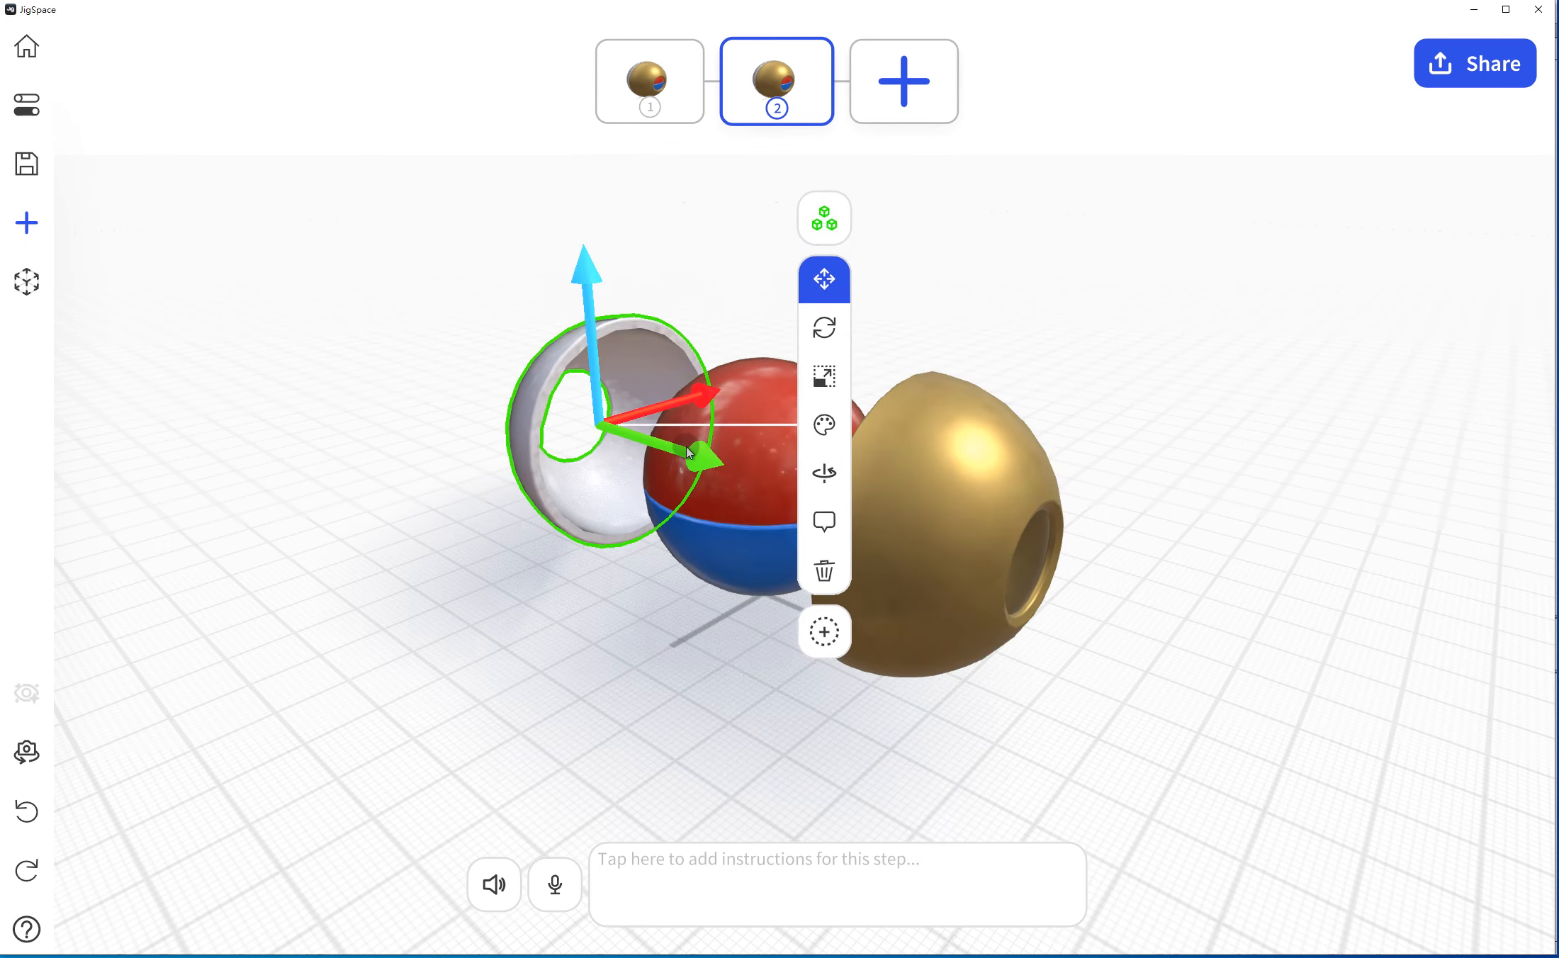
# Tilt the white shell about 30° so its open side faces partly upward, and shift it slightly down along its own axis.
pyautogui.moveTo(1052, 663); pyautogui.dragTo(1224, 588)
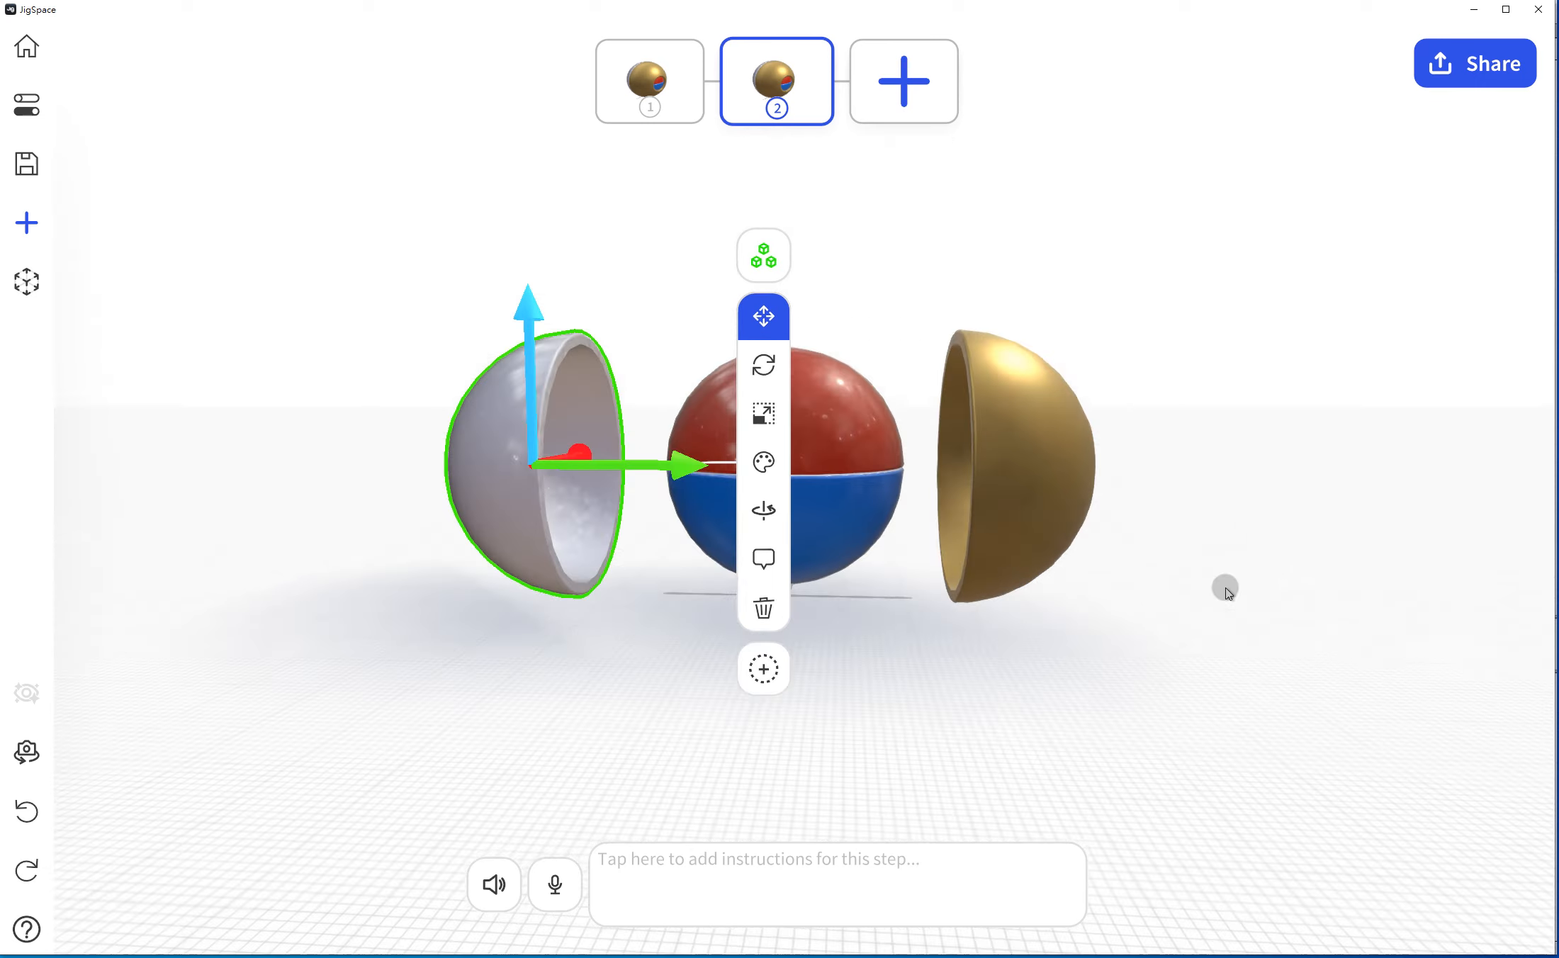
pyautogui.click(754, 367)
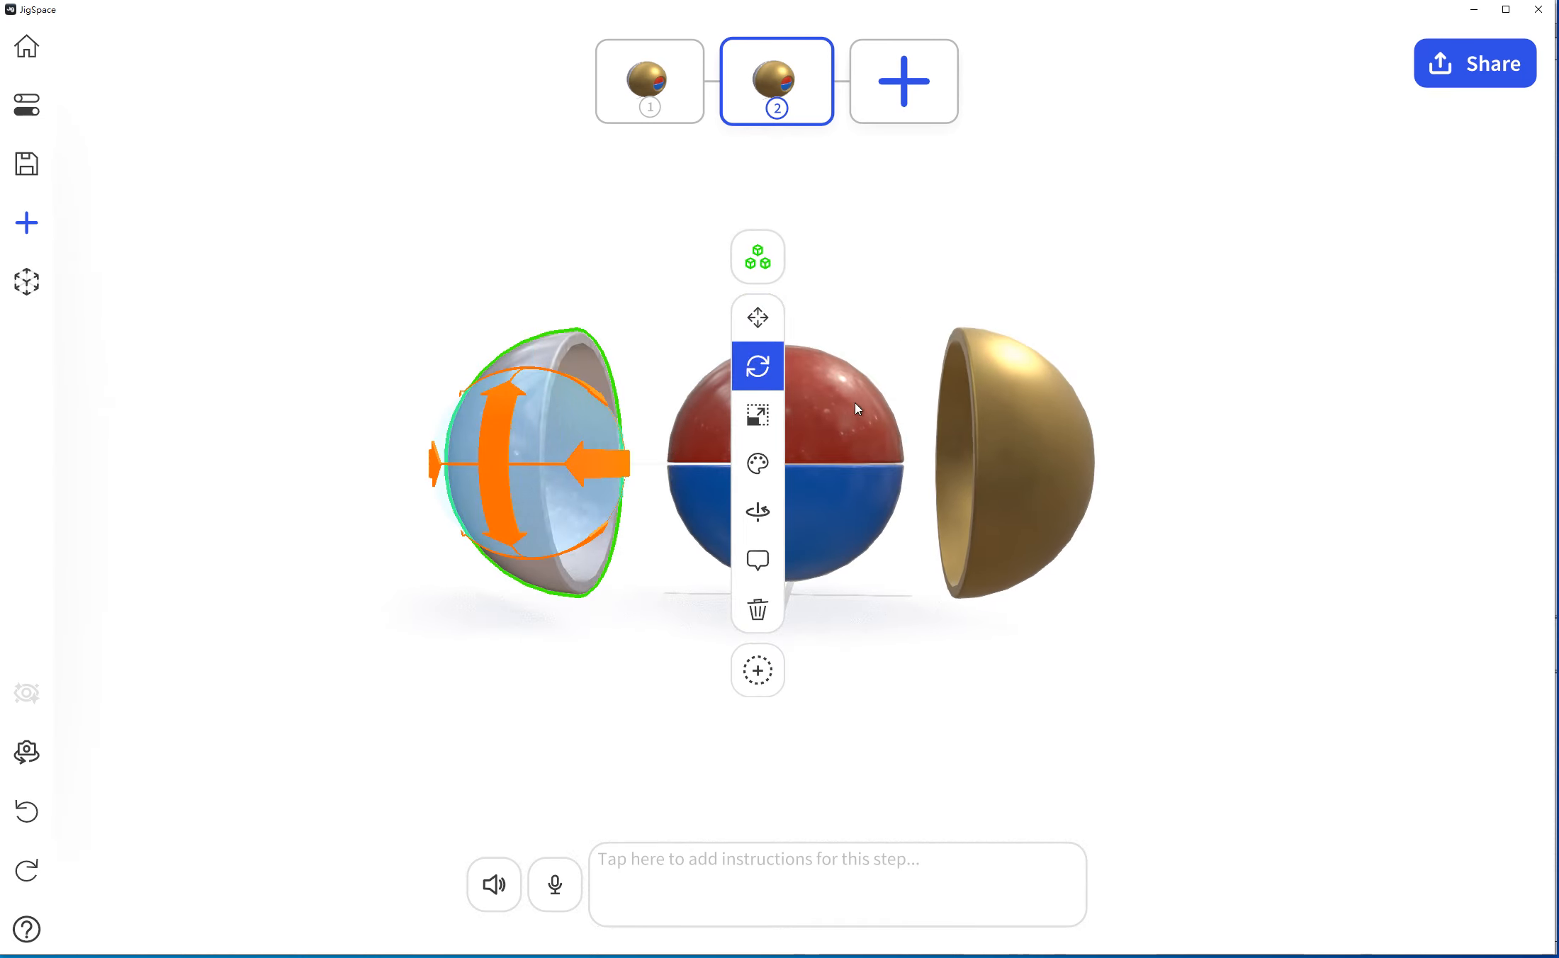
pyautogui.moveTo(559, 548); pyautogui.dragTo(632, 468)
pyautogui.click(758, 317)
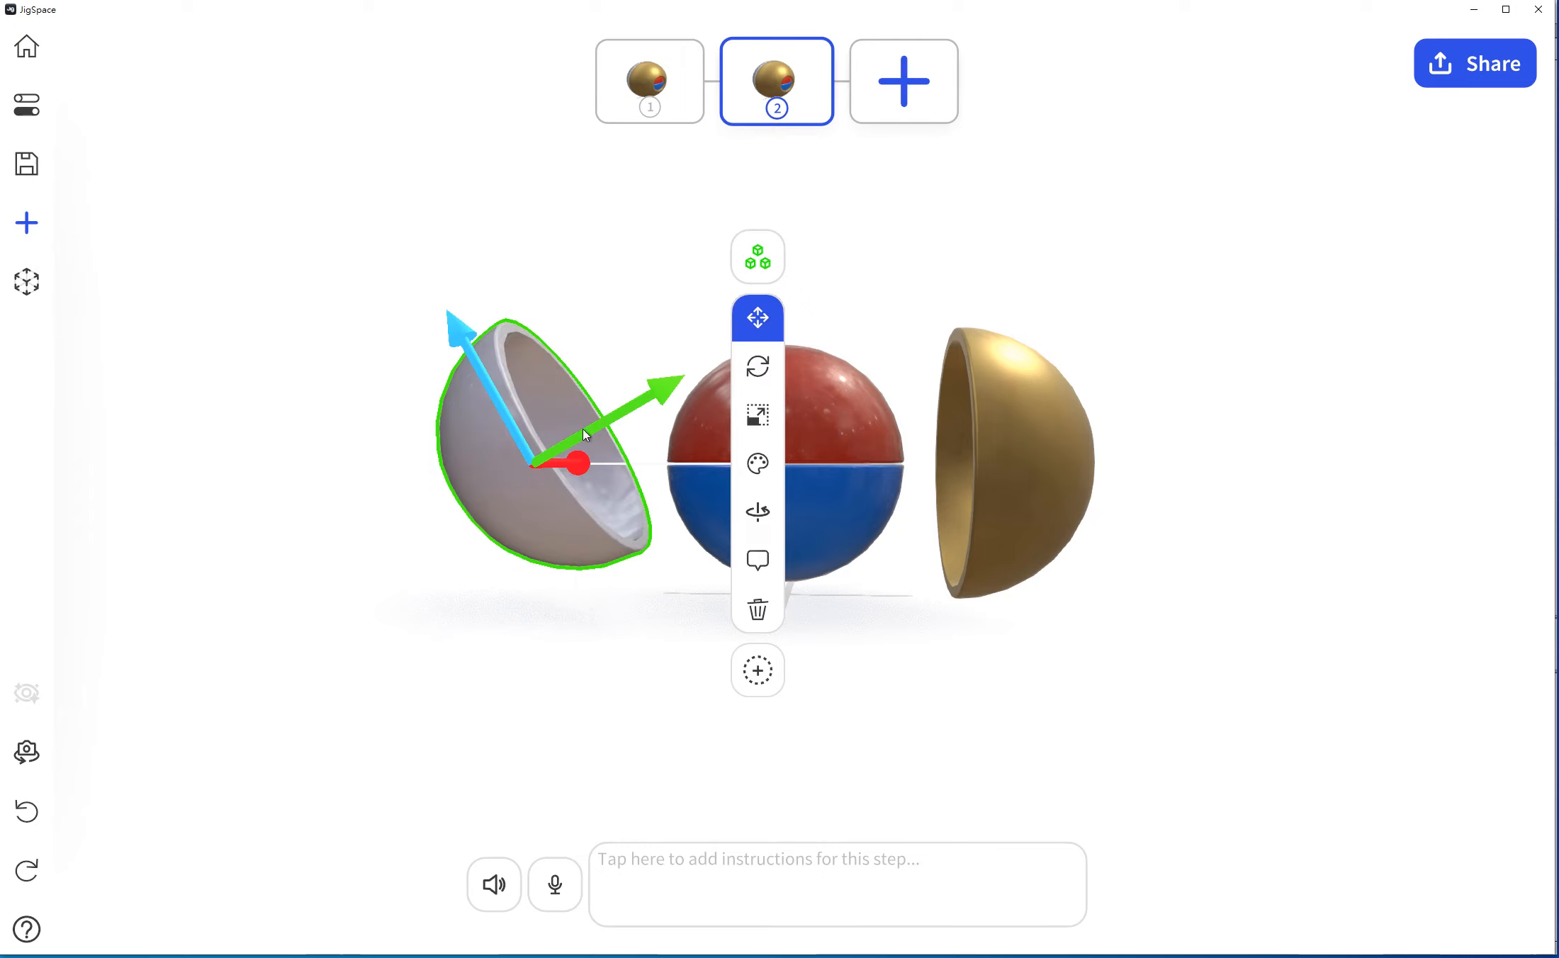
pyautogui.moveTo(476, 362); pyautogui.dragTo(508, 385)
# Tilt the gold shell about 35° so its open side faces partly upward, mirroring the white shell.
pyautogui.click(1049, 432)
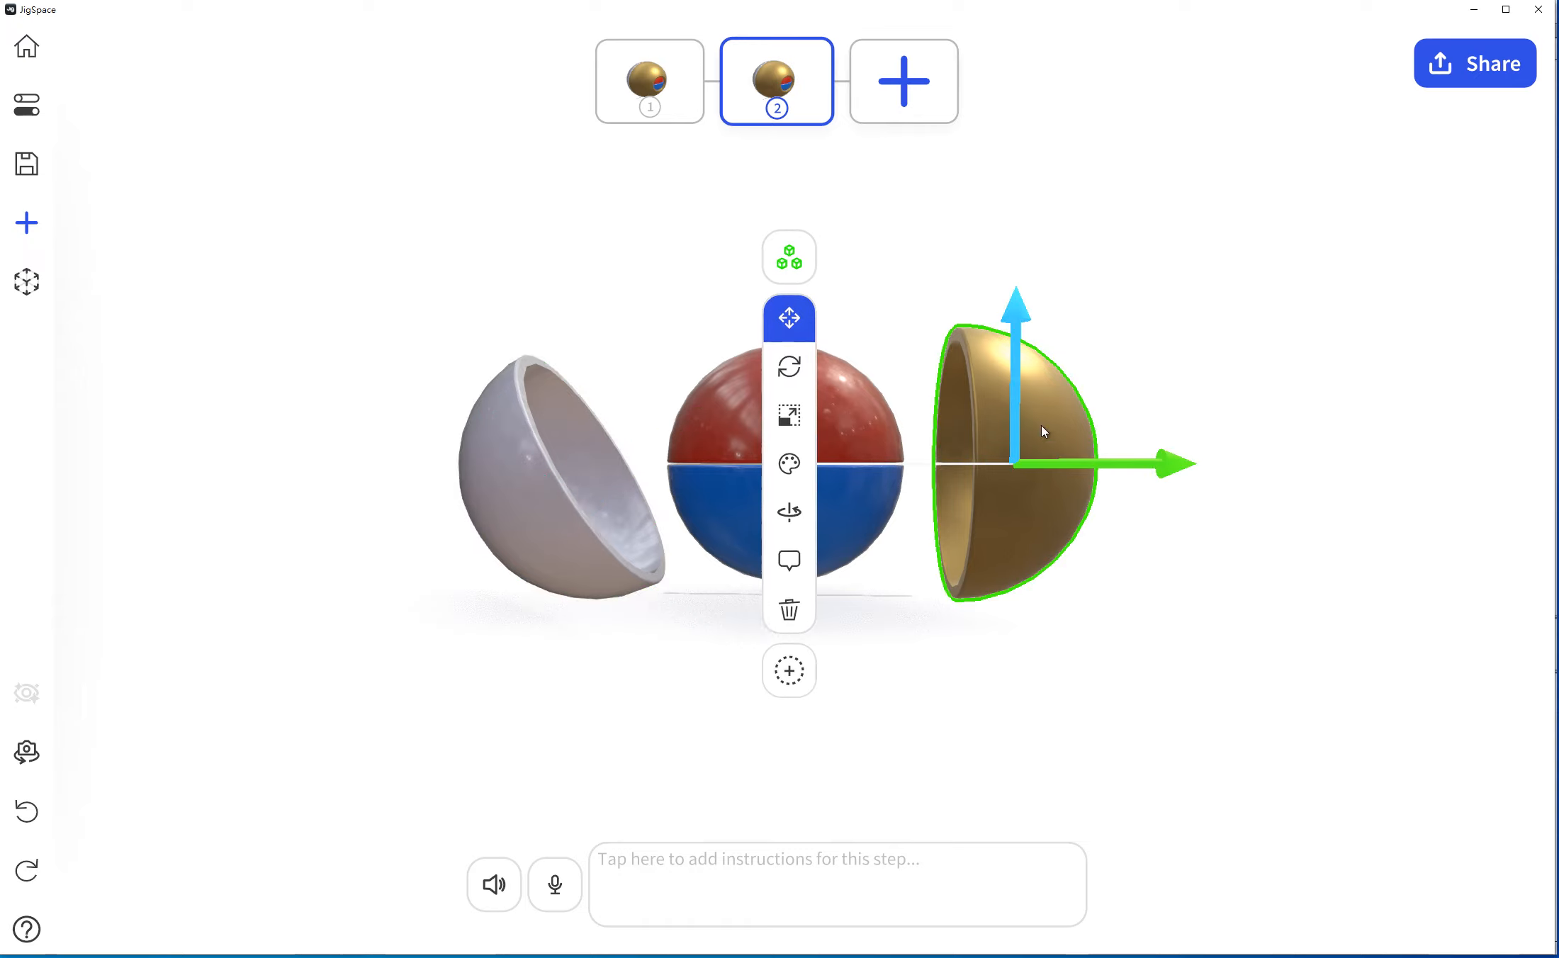
pyautogui.click(789, 366)
pyautogui.moveTo(958, 440); pyautogui.dragTo(947, 515)
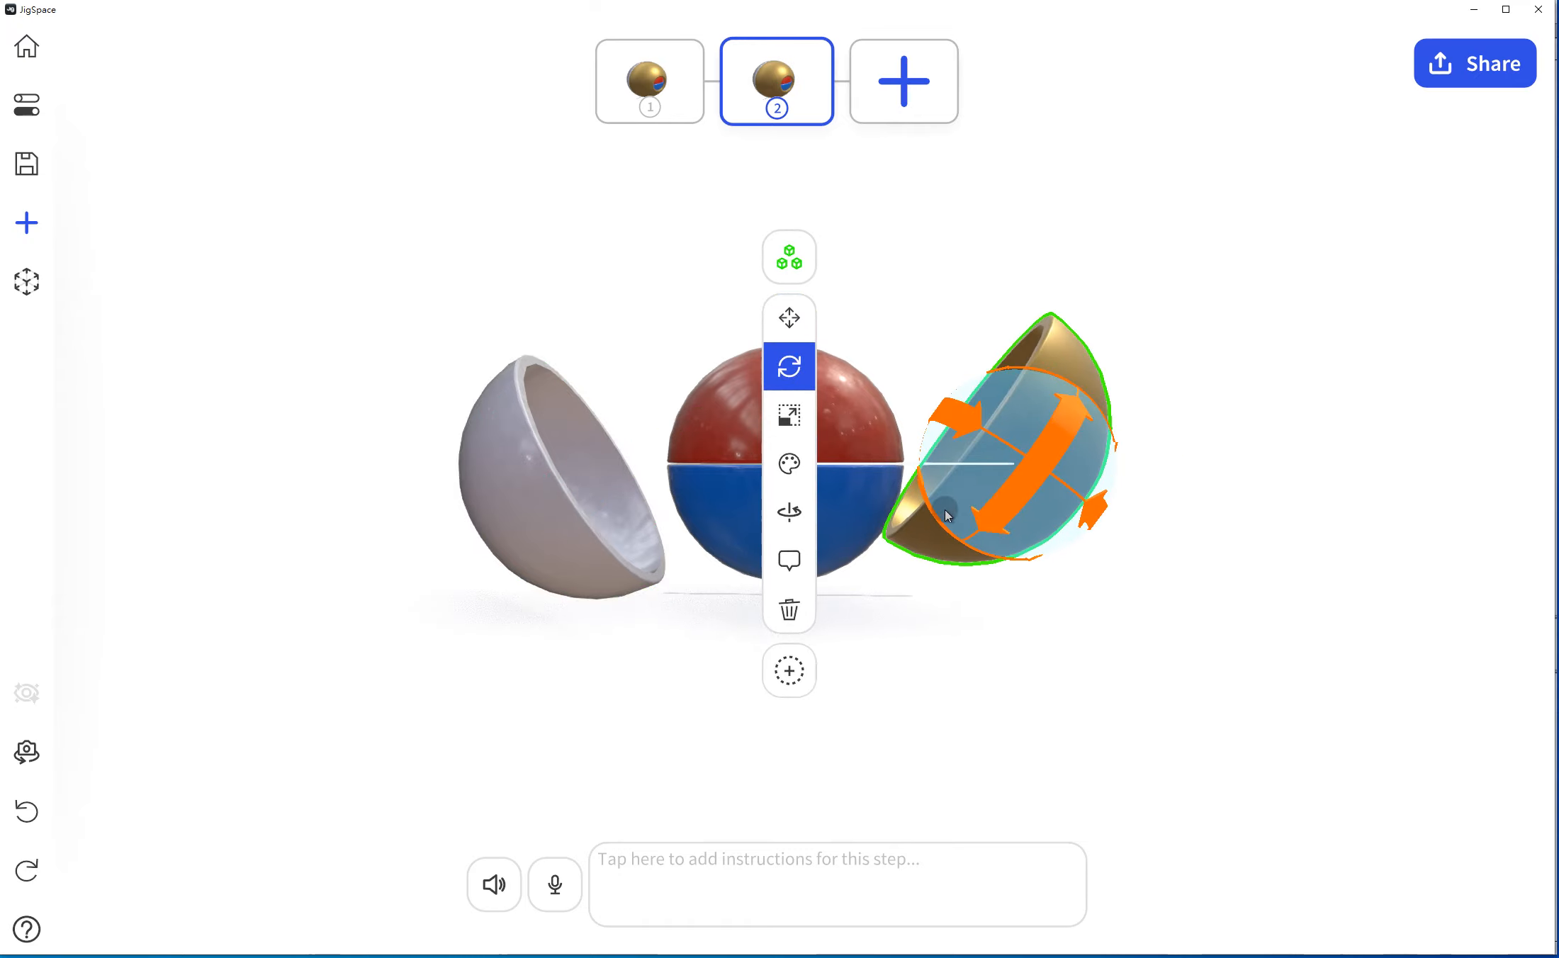
# Reposition the tilted gold shell along its own axes so it sits level with the white shell, clear of the inner ball.
pyautogui.click(786, 259)
pyautogui.click(561, 293)
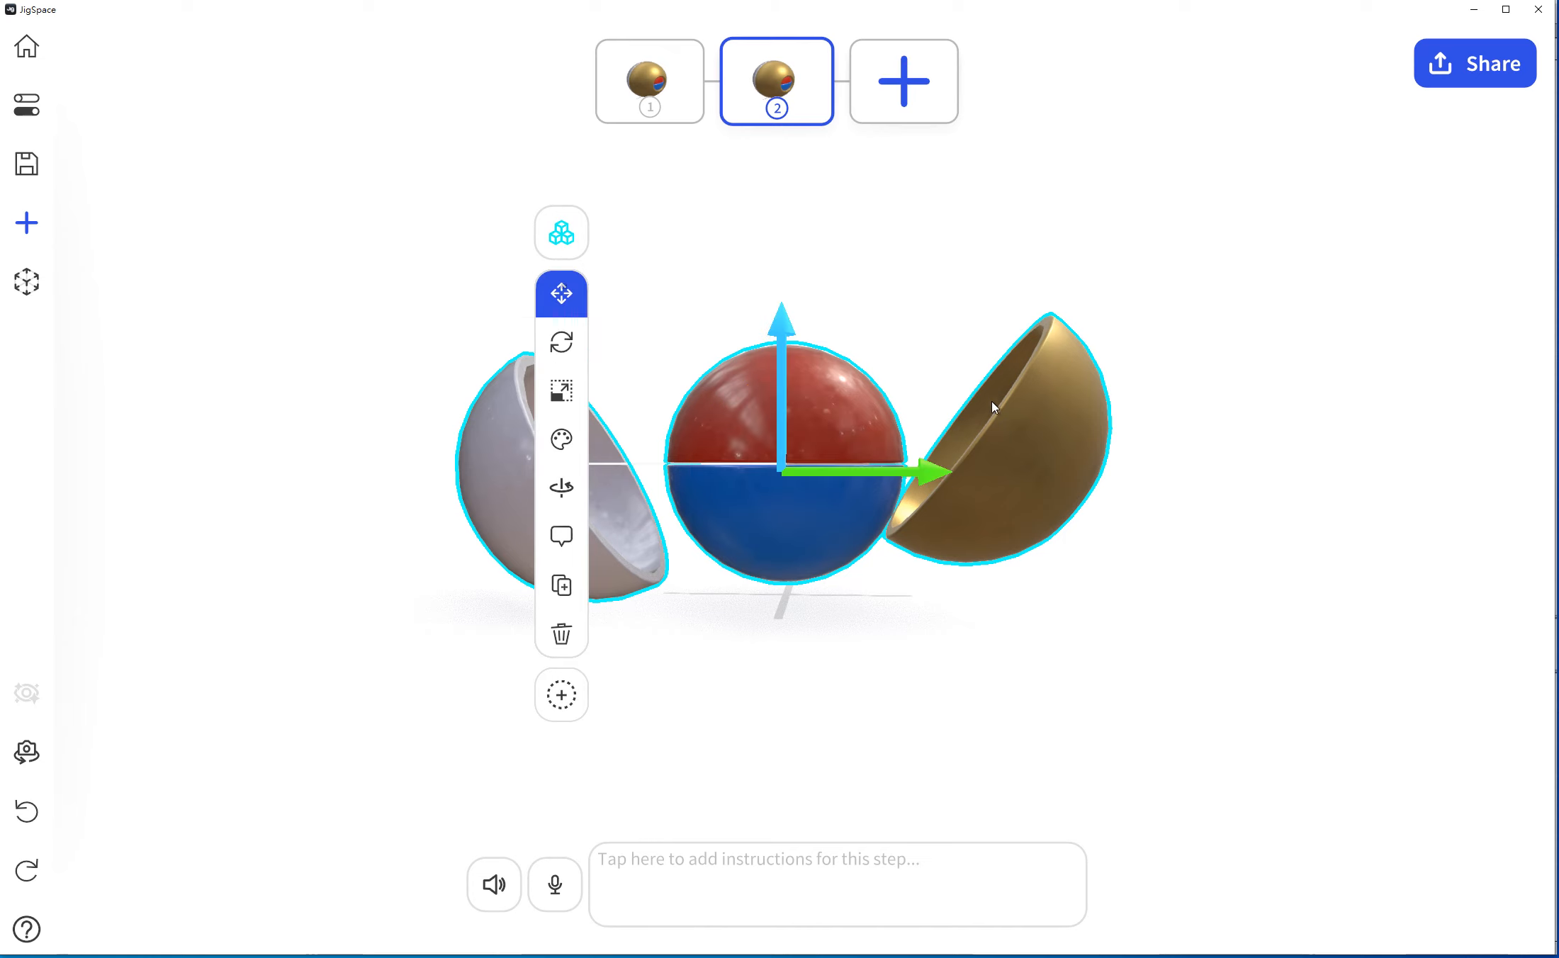
pyautogui.click(904, 286)
pyautogui.click(1042, 394)
pyautogui.click(563, 232)
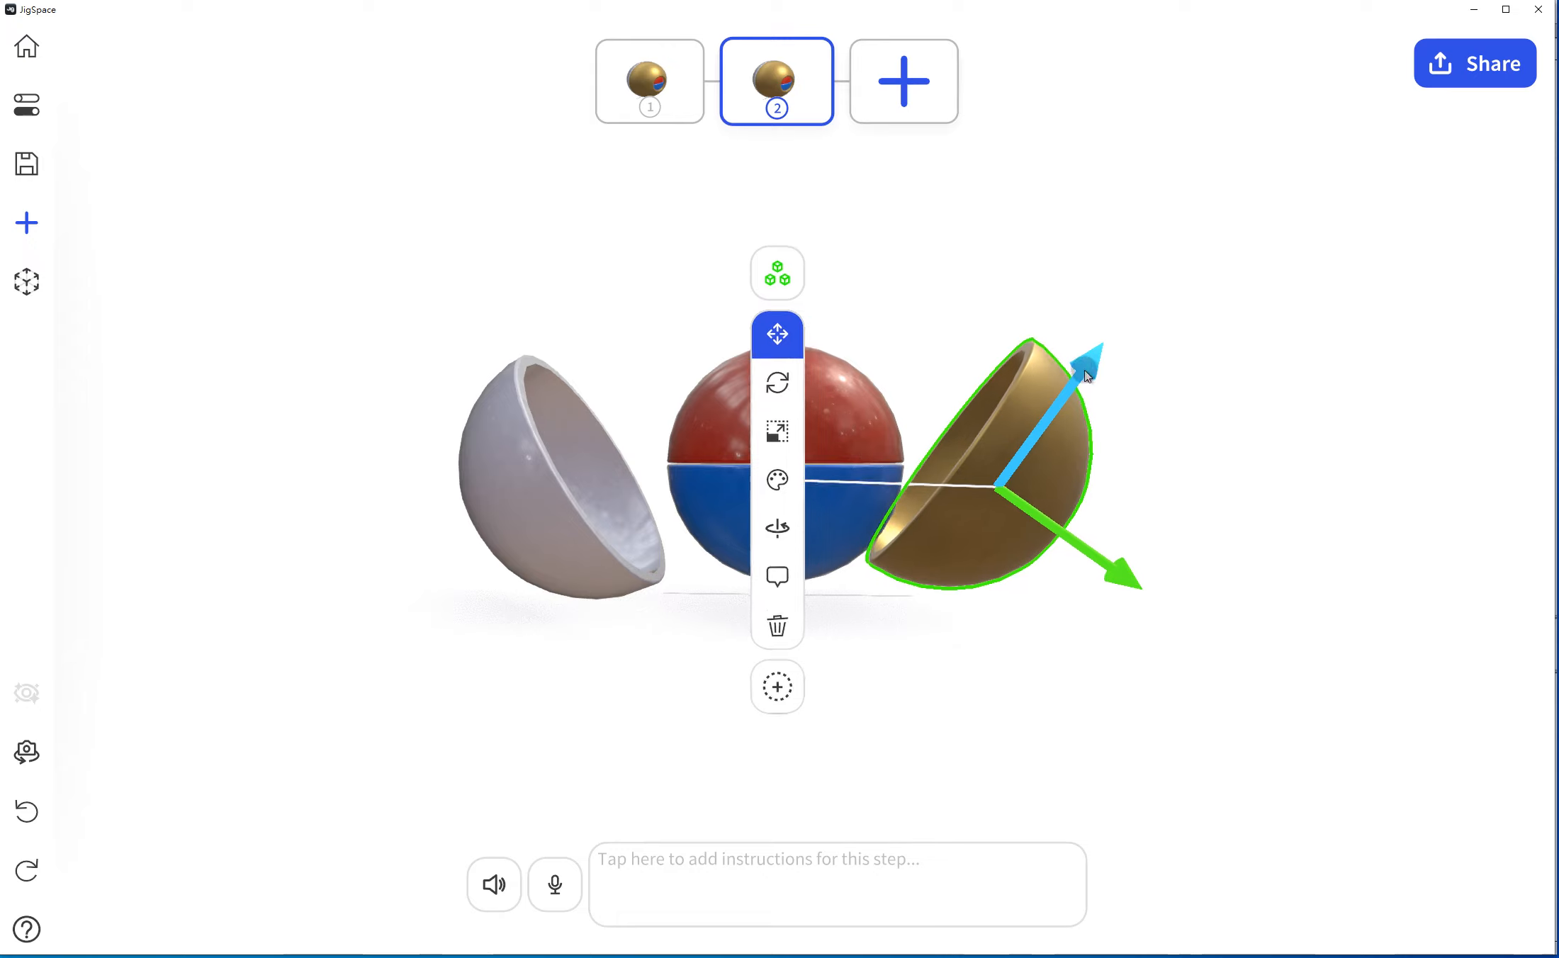
pyautogui.moveTo(1074, 410); pyautogui.dragTo(1075, 400)
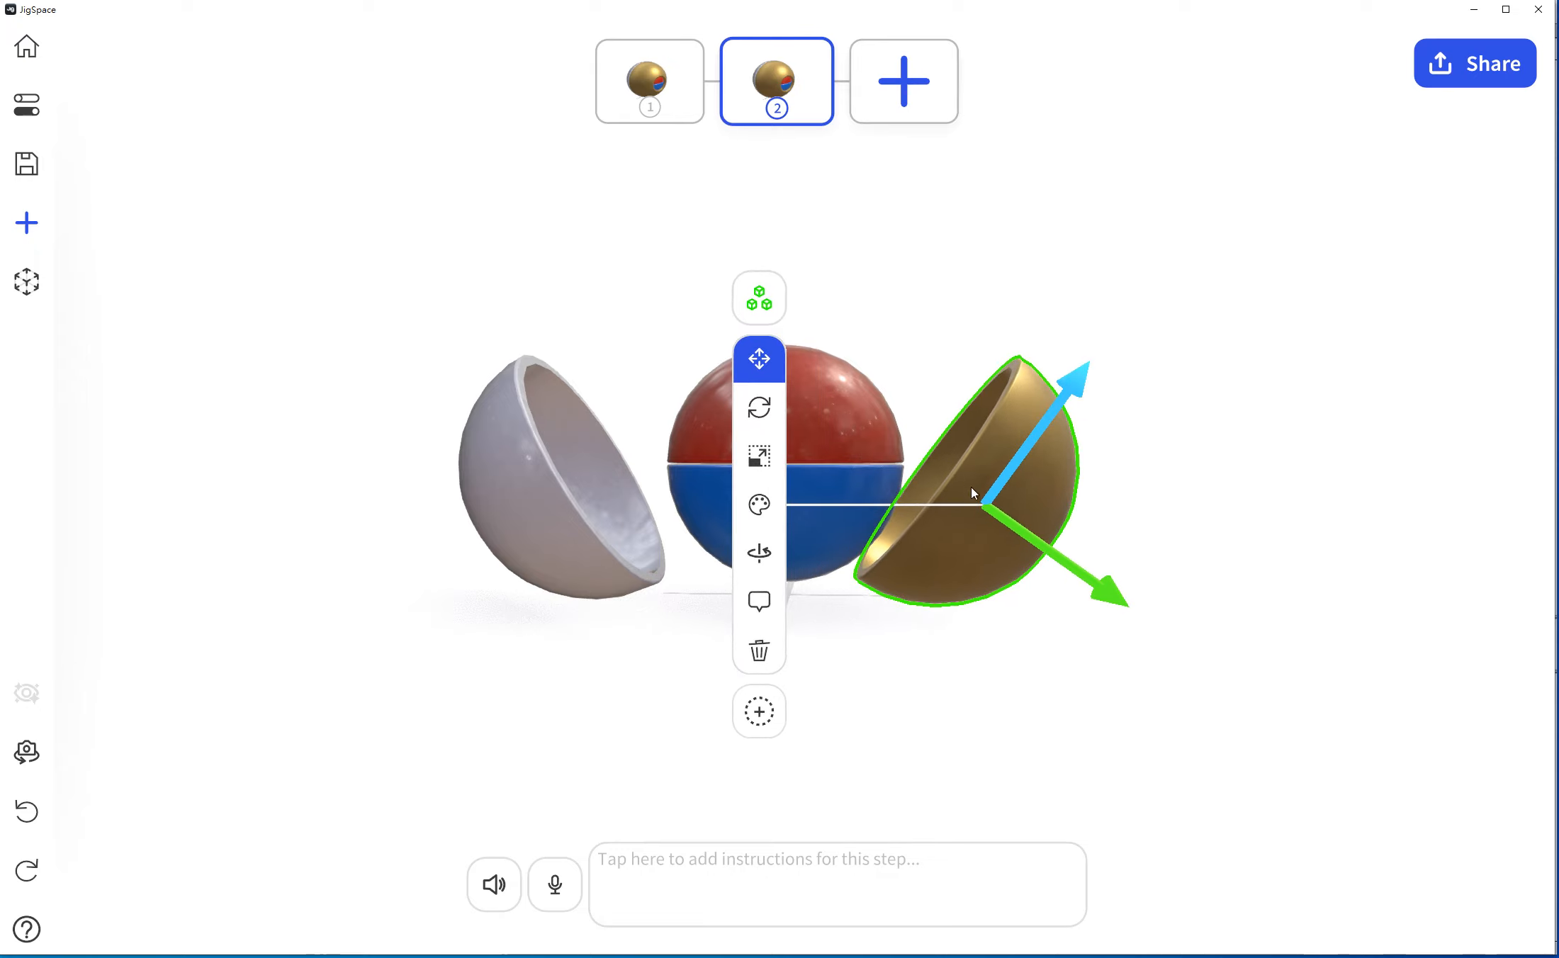
pyautogui.moveTo(1093, 567); pyautogui.dragTo(1109, 579)
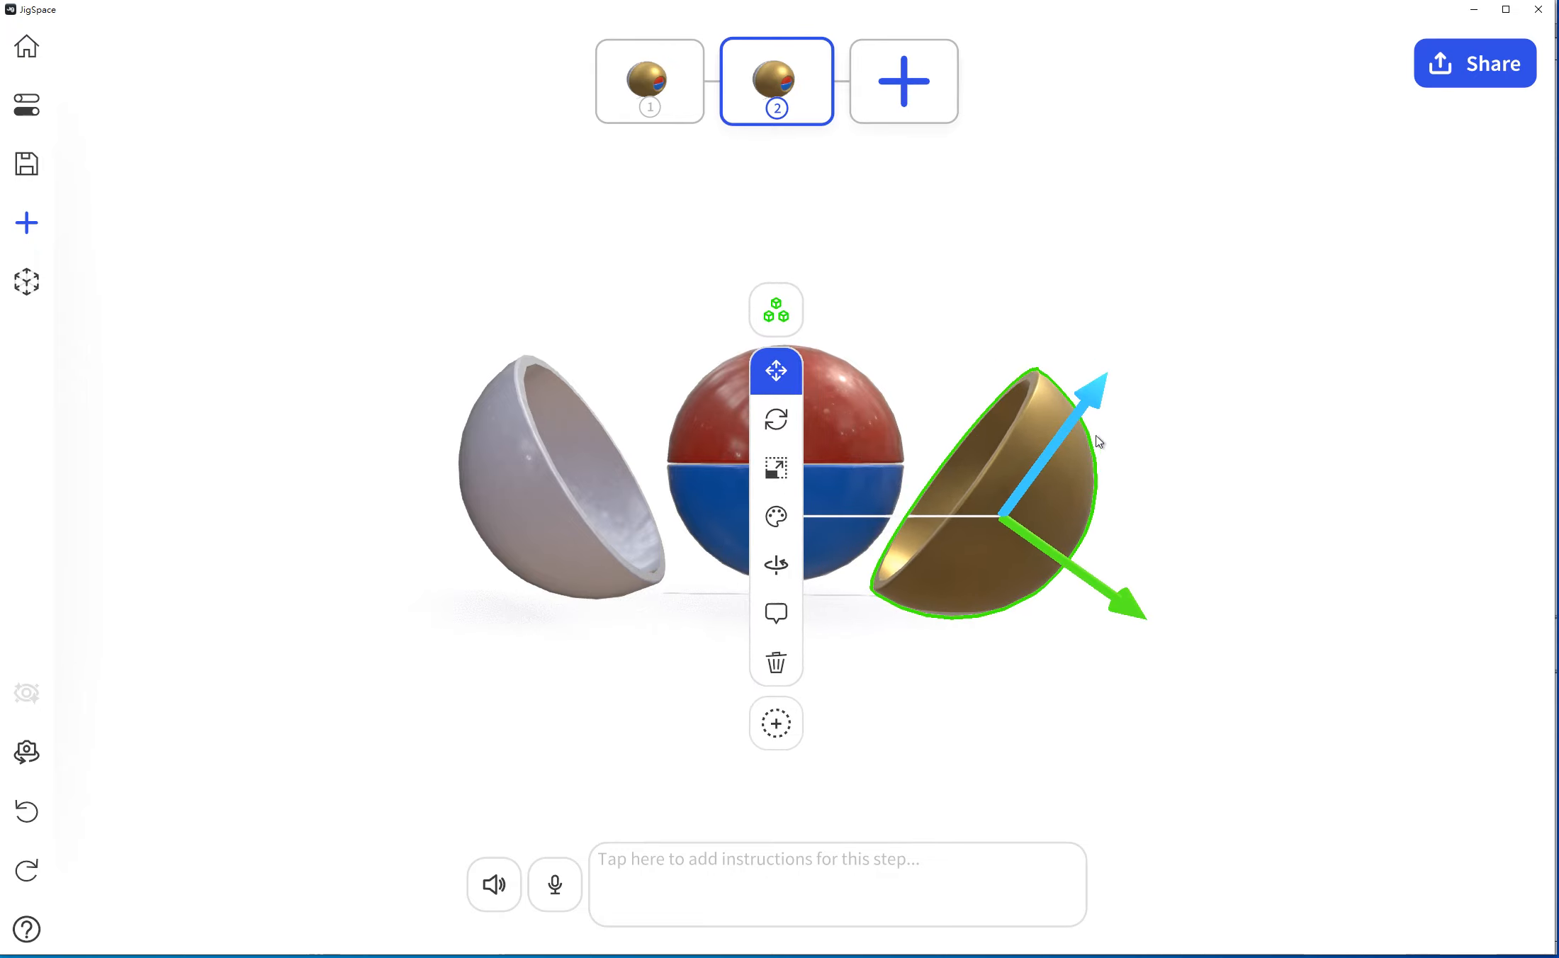
pyautogui.moveTo(1084, 402); pyautogui.dragTo(1101, 381)
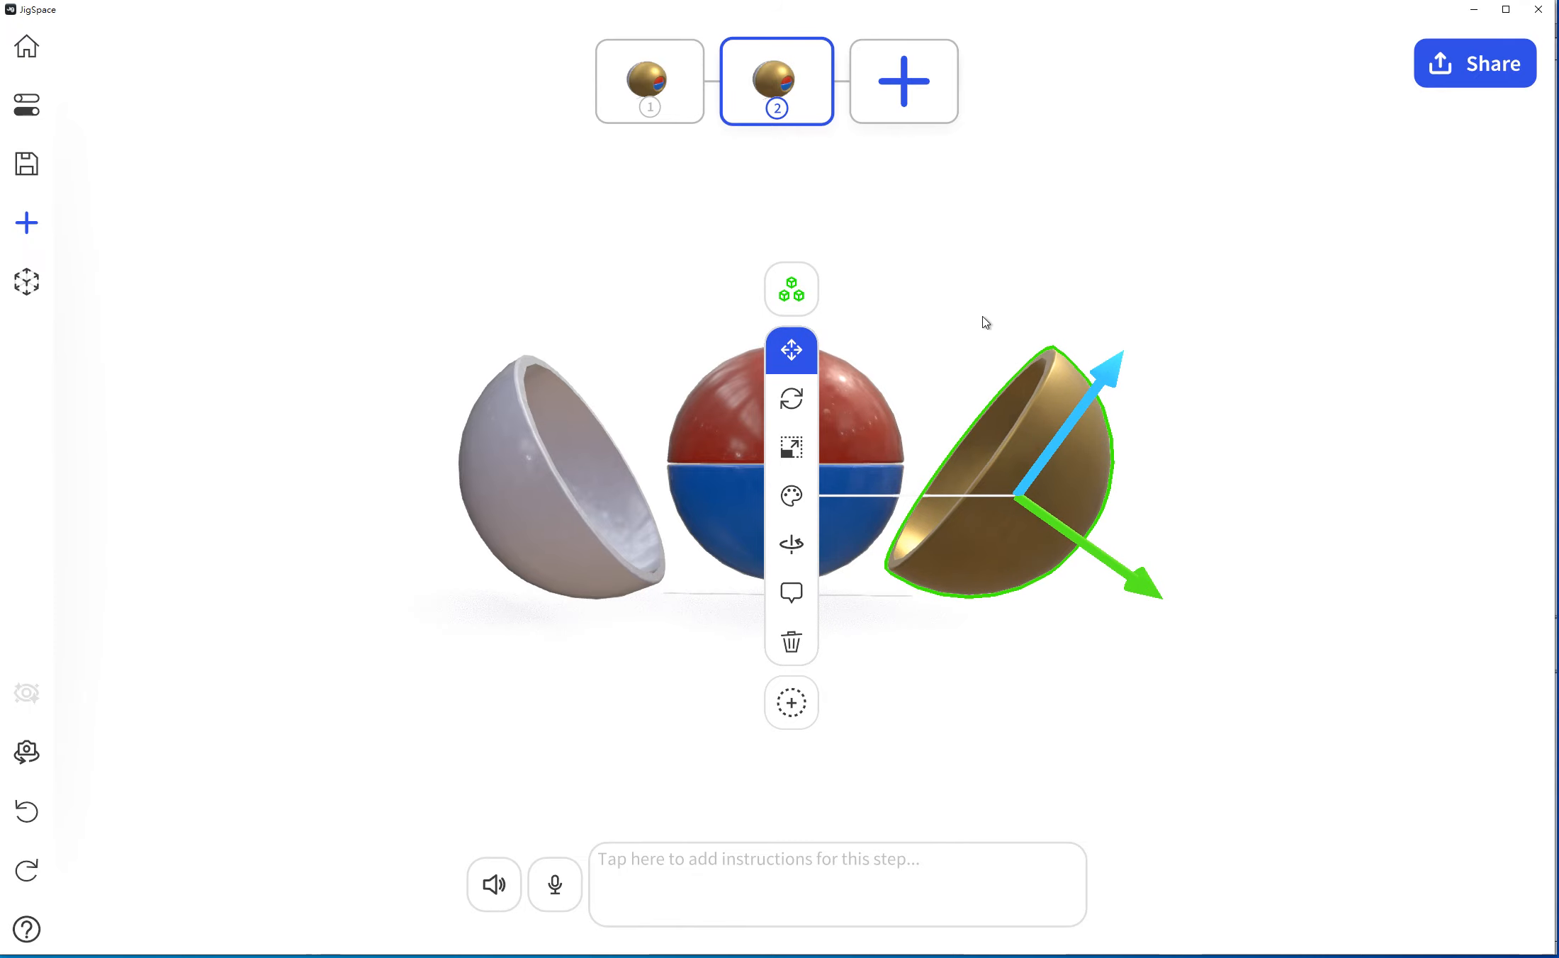
# Preview the change between the assembled ball in step 1 and the opened shells in step 2.
pyautogui.moveTo(1010, 235); pyautogui.dragTo(931, 292)
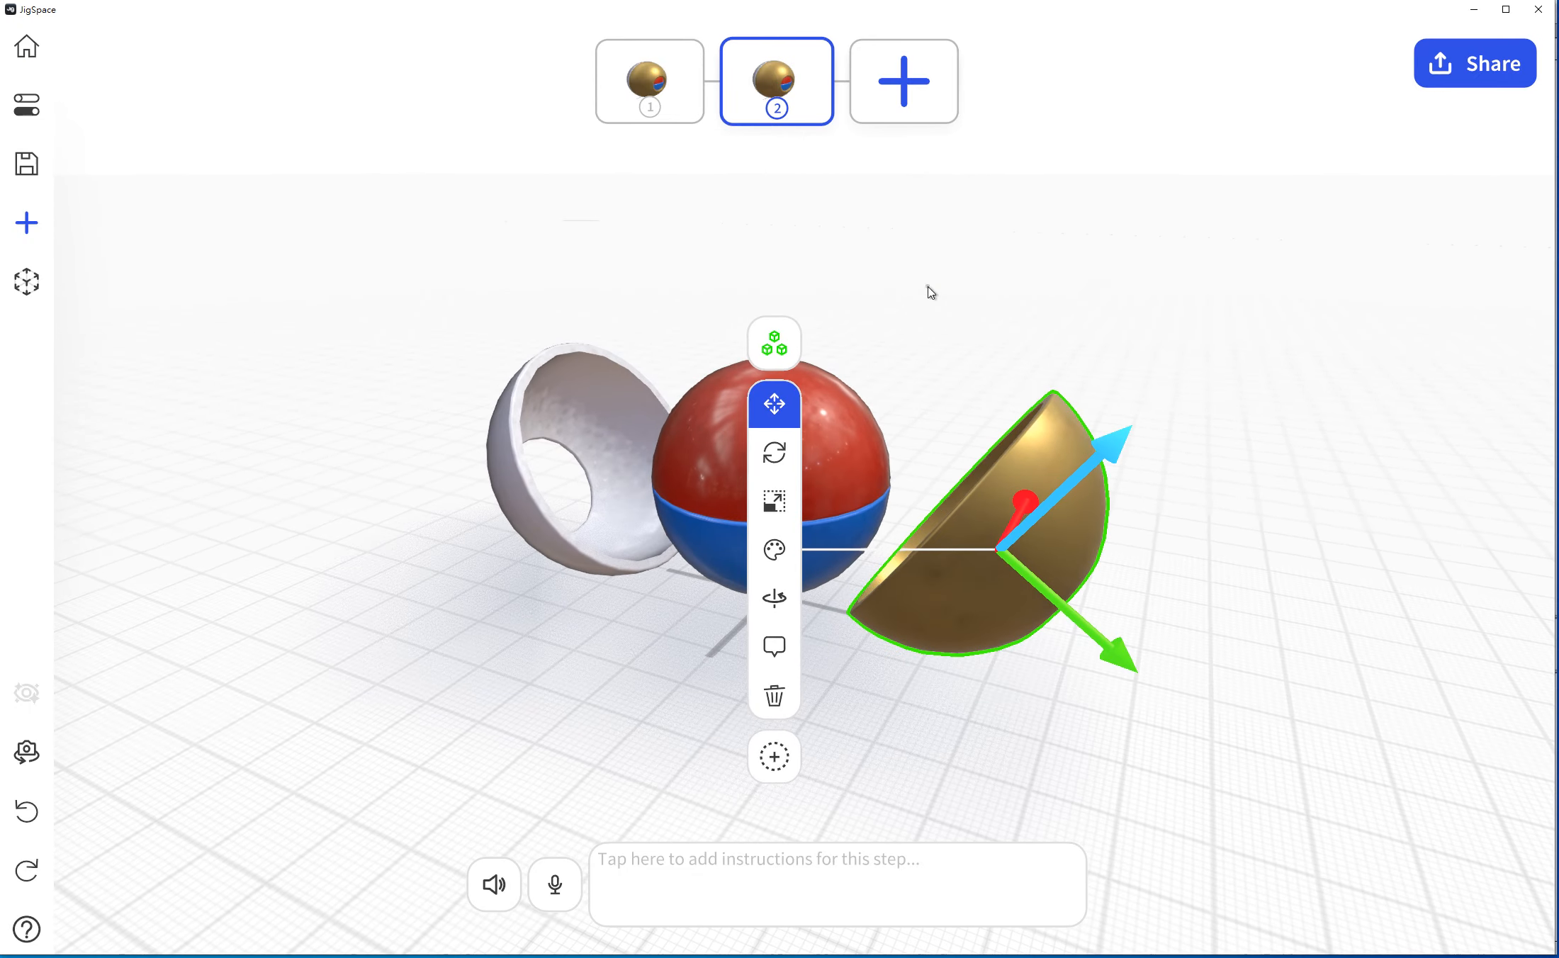
pyautogui.click(664, 105)
pyautogui.click(776, 89)
# Raise the red half of the inner ball above the blue half and tilt it to expose its flat underside.
pyautogui.moveTo(1050, 343); pyautogui.dragTo(999, 359)
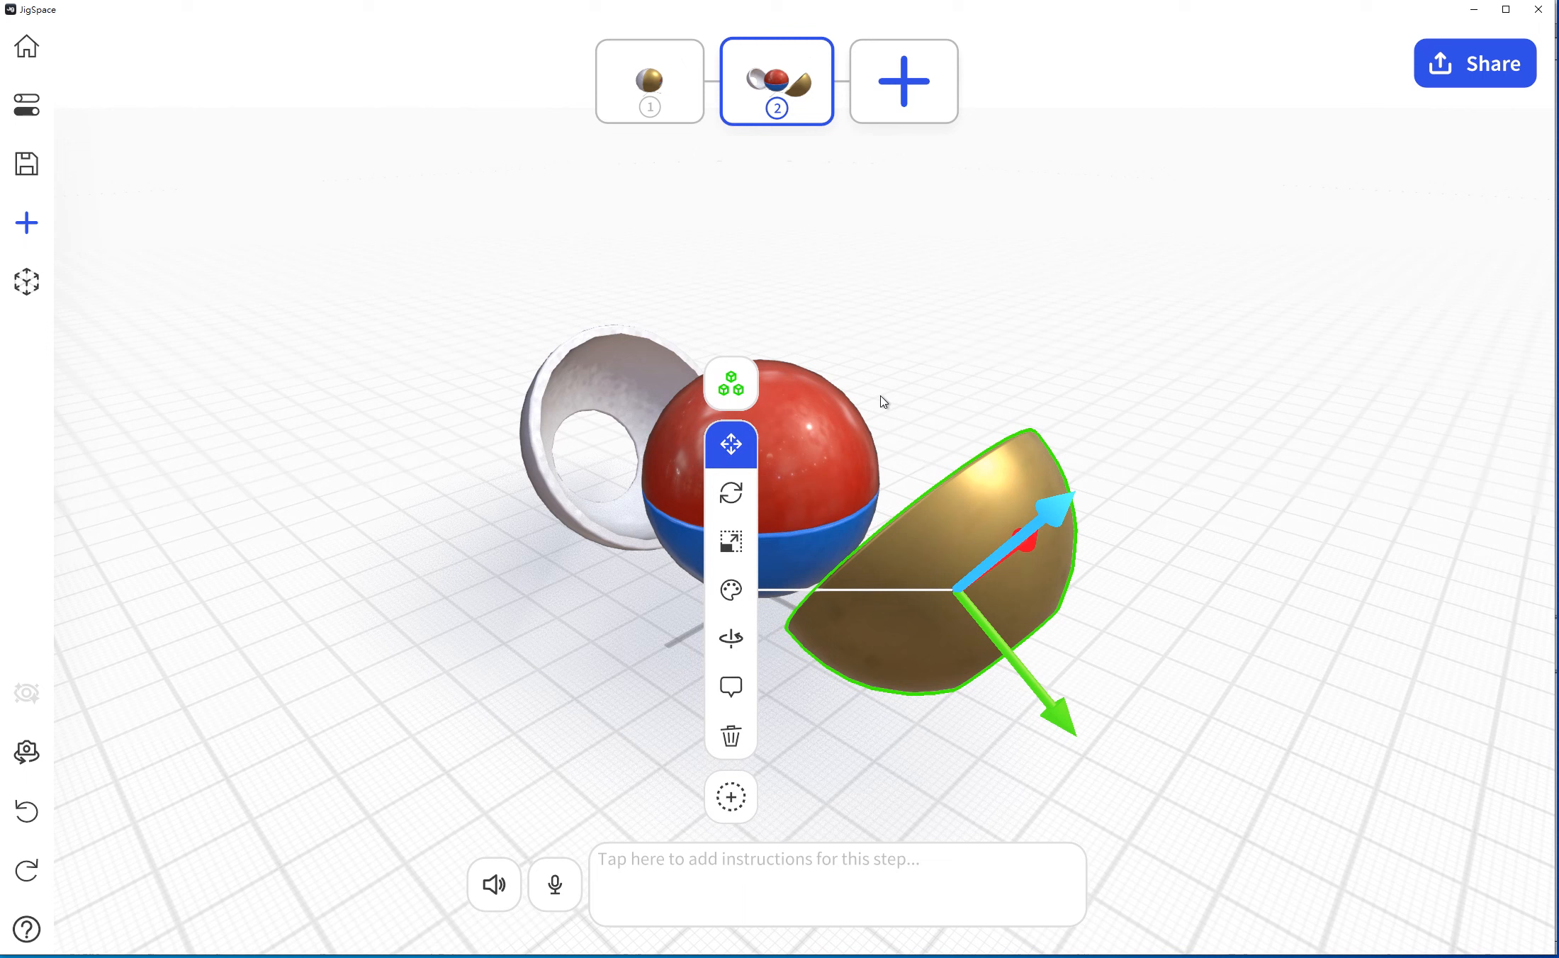
pyautogui.click(818, 421)
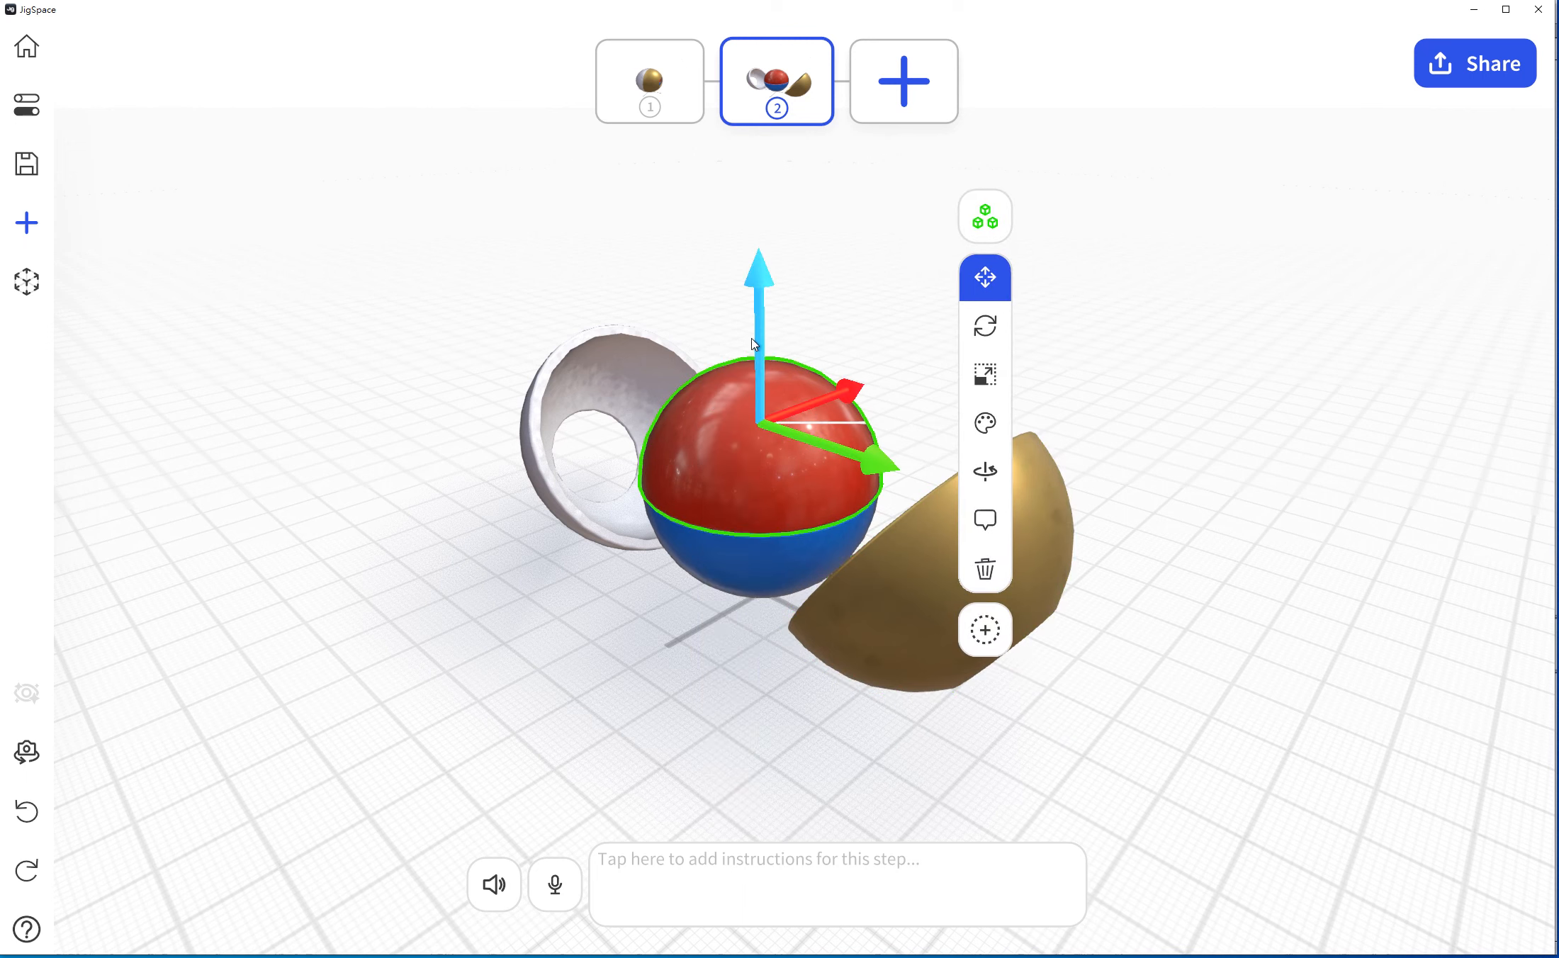
pyautogui.moveTo(753, 283); pyautogui.dragTo(751, 180)
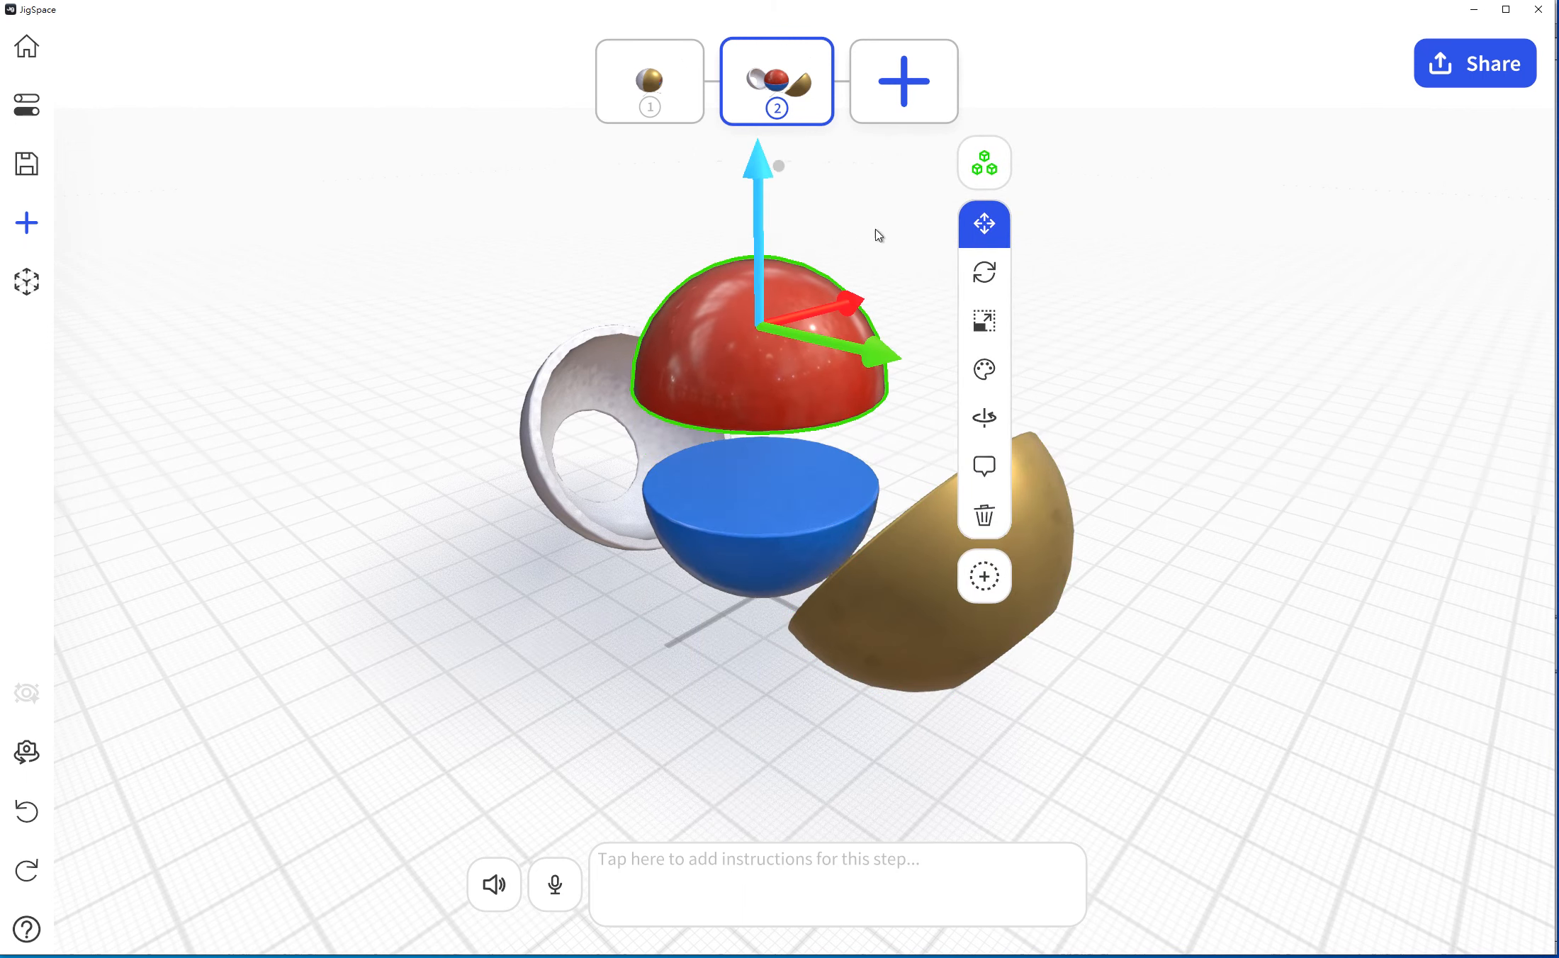
pyautogui.click(984, 271)
pyautogui.moveTo(705, 291); pyautogui.dragTo(735, 249)
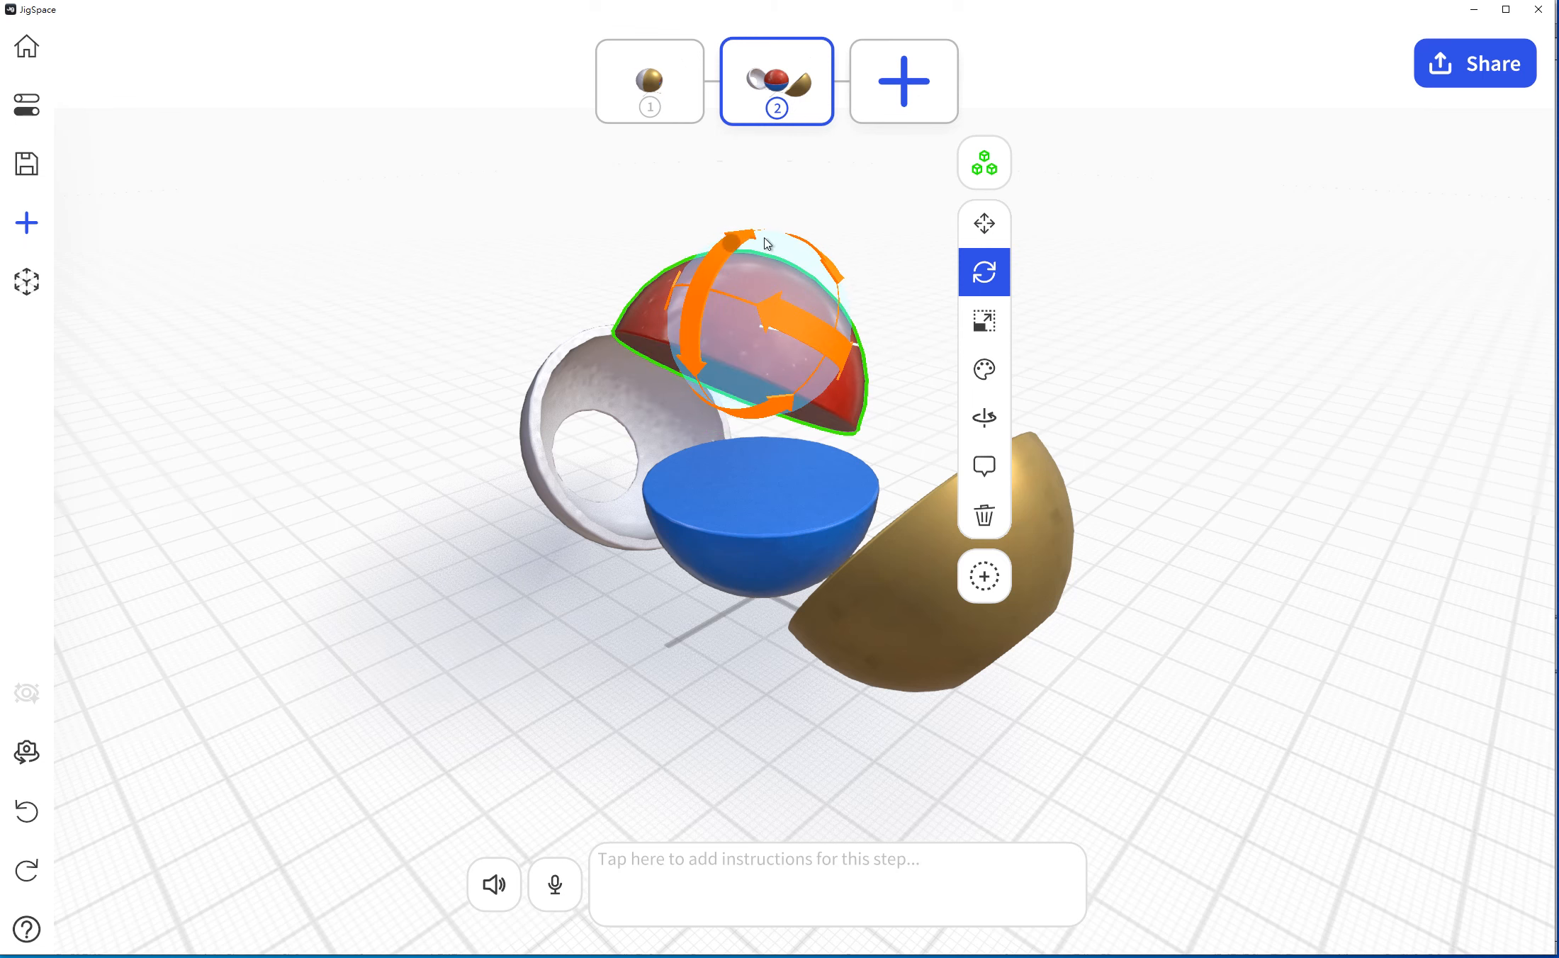
# Reposition the tilted red half along its own axes so it hovers closer above the blue half.
pyautogui.click(991, 227)
pyautogui.moveTo(800, 399); pyautogui.dragTo(918, 395)
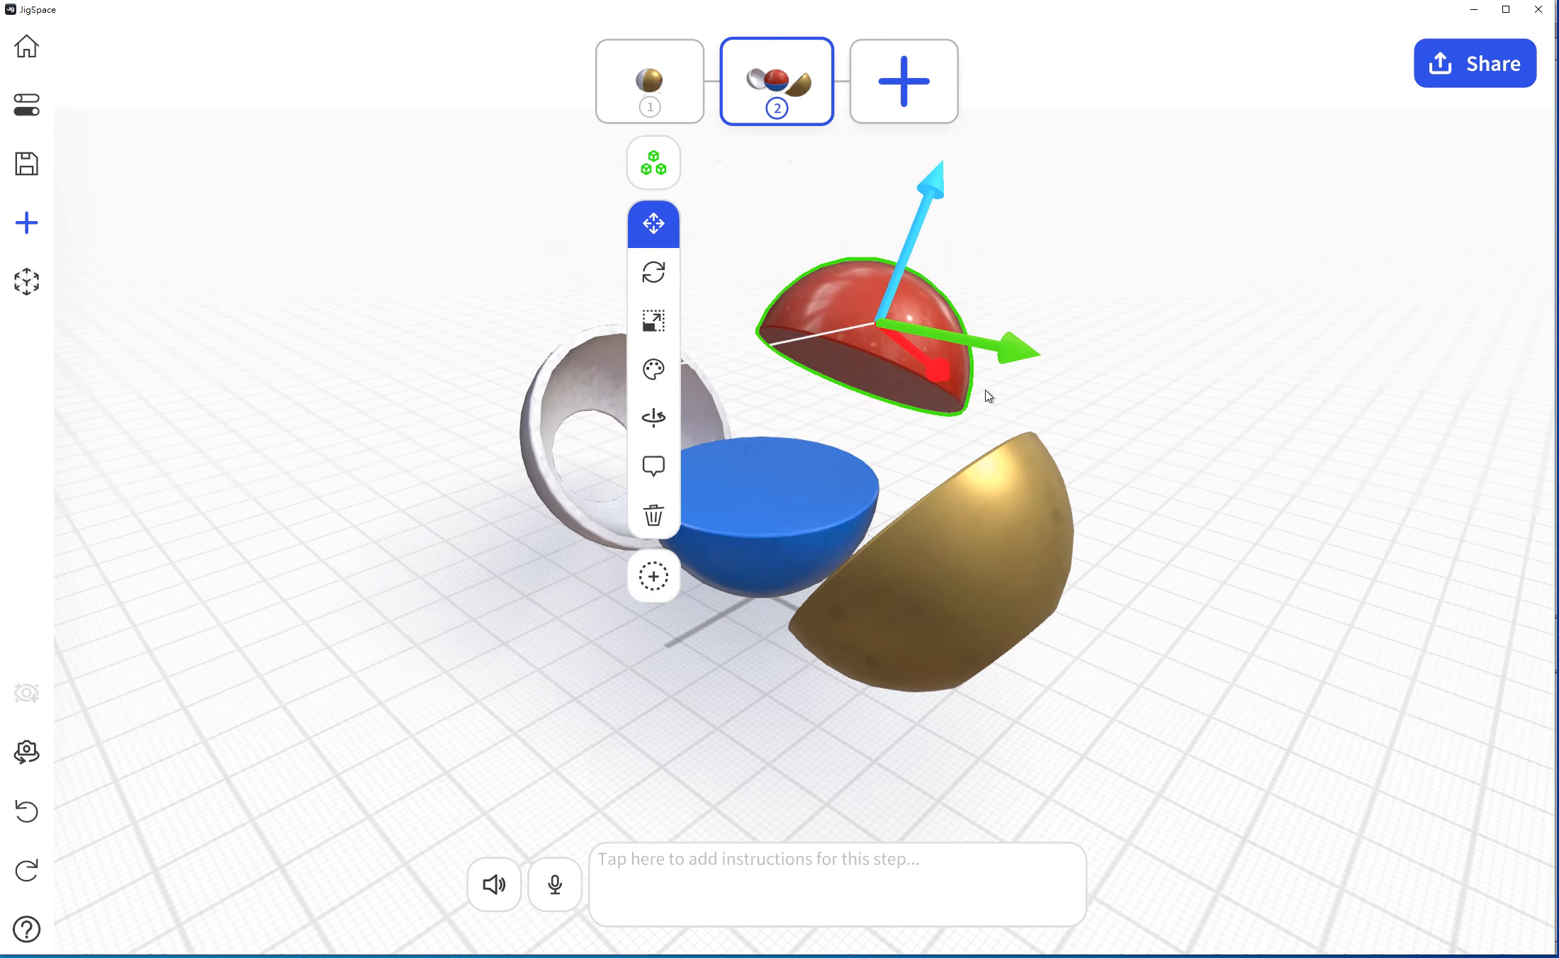
pyautogui.moveTo(930, 207); pyautogui.dragTo(899, 262)
pyautogui.moveTo(1215, 411); pyautogui.dragTo(1155, 377)
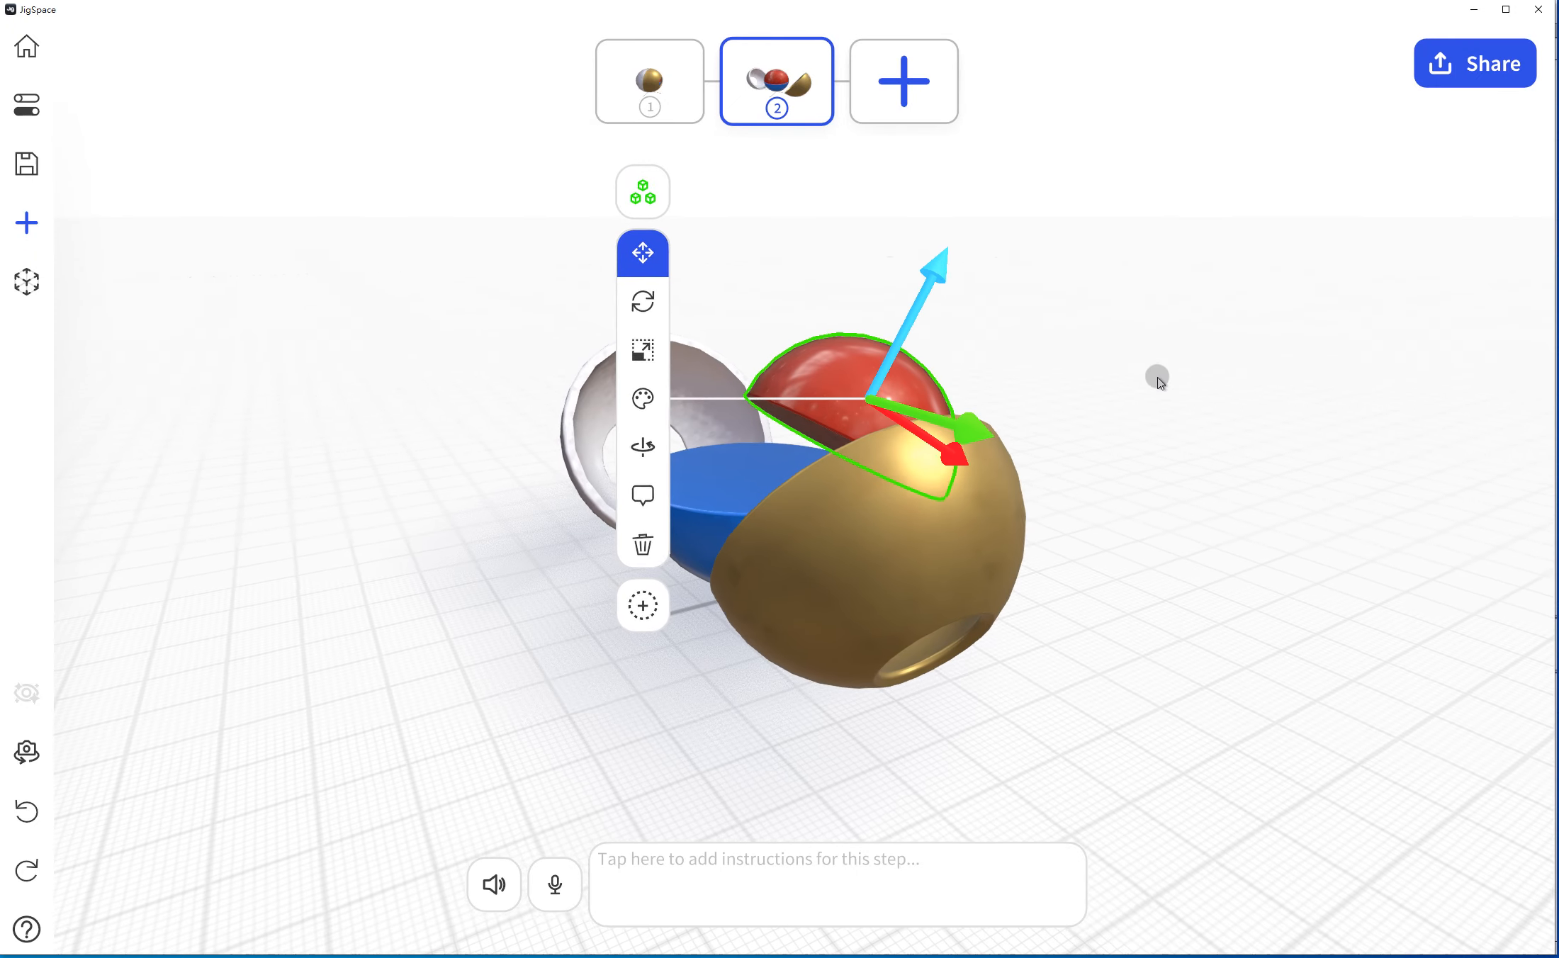
pyautogui.moveTo(957, 464); pyautogui.dragTo(918, 434)
pyautogui.moveTo(1028, 365); pyautogui.dragTo(1107, 336)
# Review the transition between steps 1 and 2 from several angles, and inspect the four separated parts up close.
pyautogui.click(685, 87)
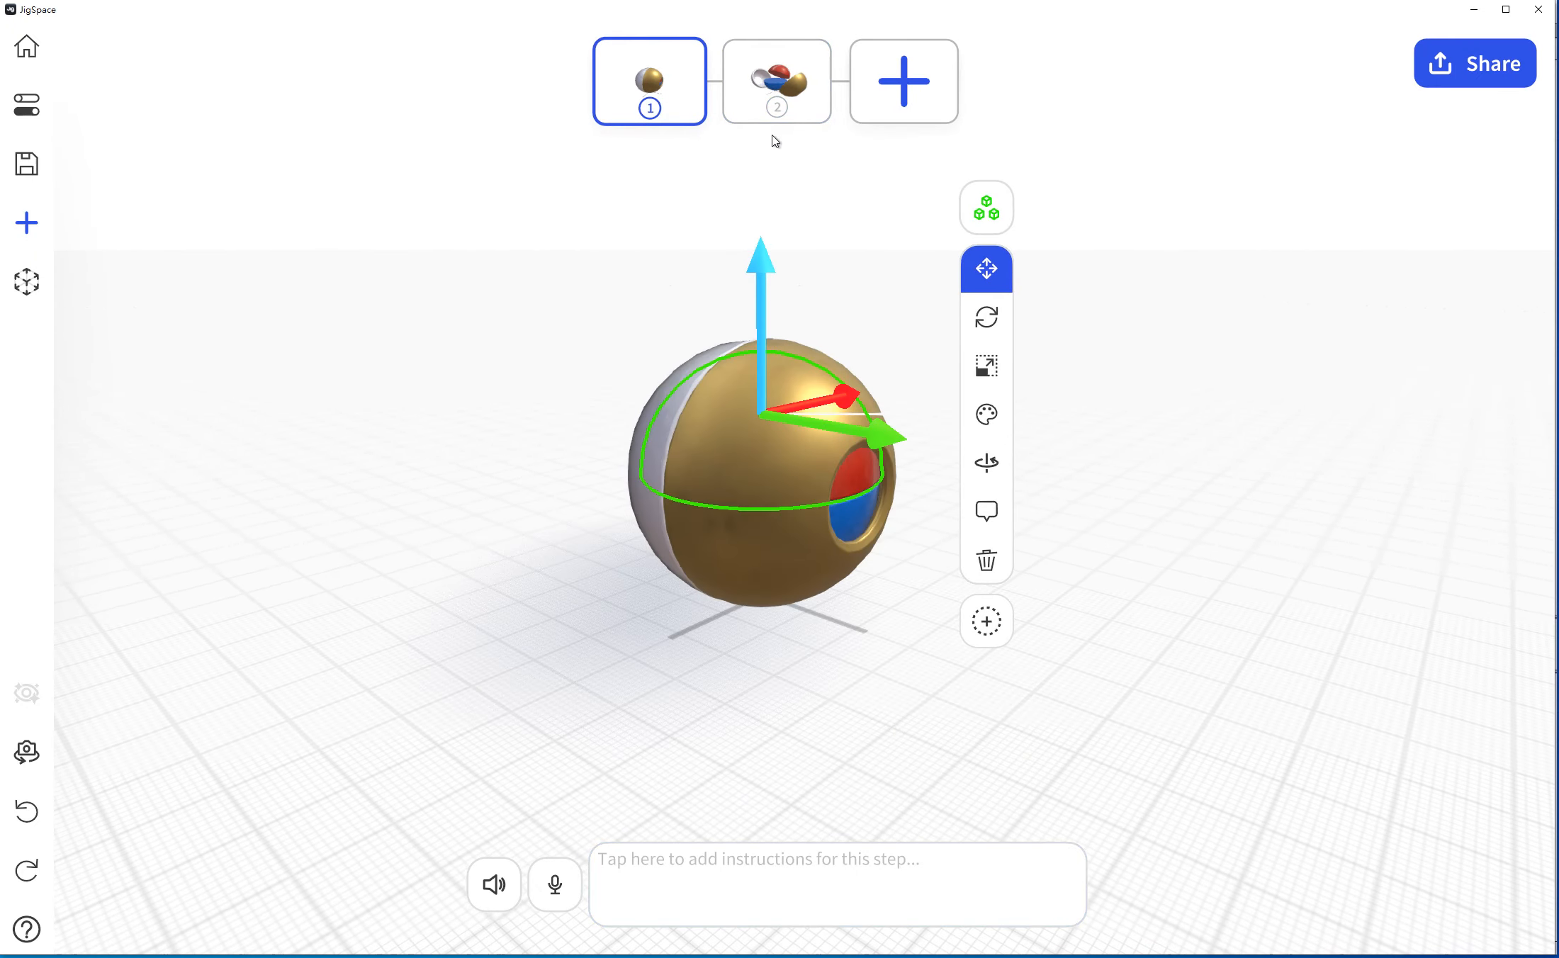
pyautogui.click(782, 70)
pyautogui.moveTo(1138, 323); pyautogui.dragTo(644, 344)
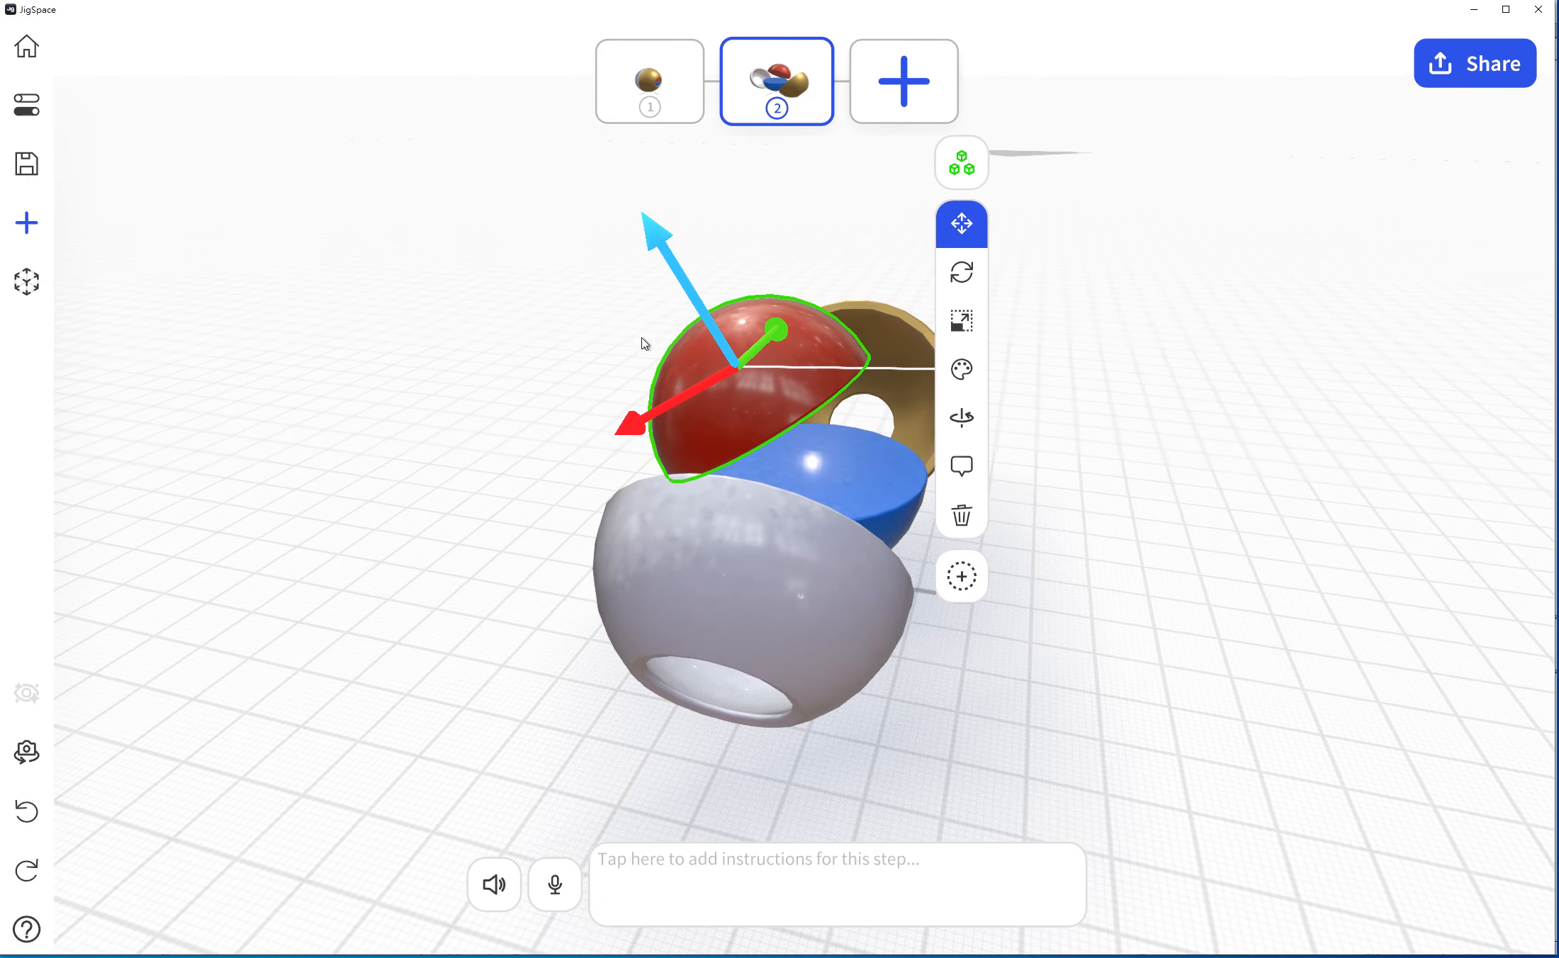
pyautogui.moveTo(633, 409); pyautogui.dragTo(608, 417)
pyautogui.moveTo(1047, 390); pyautogui.dragTo(957, 381)
pyautogui.click(666, 89)
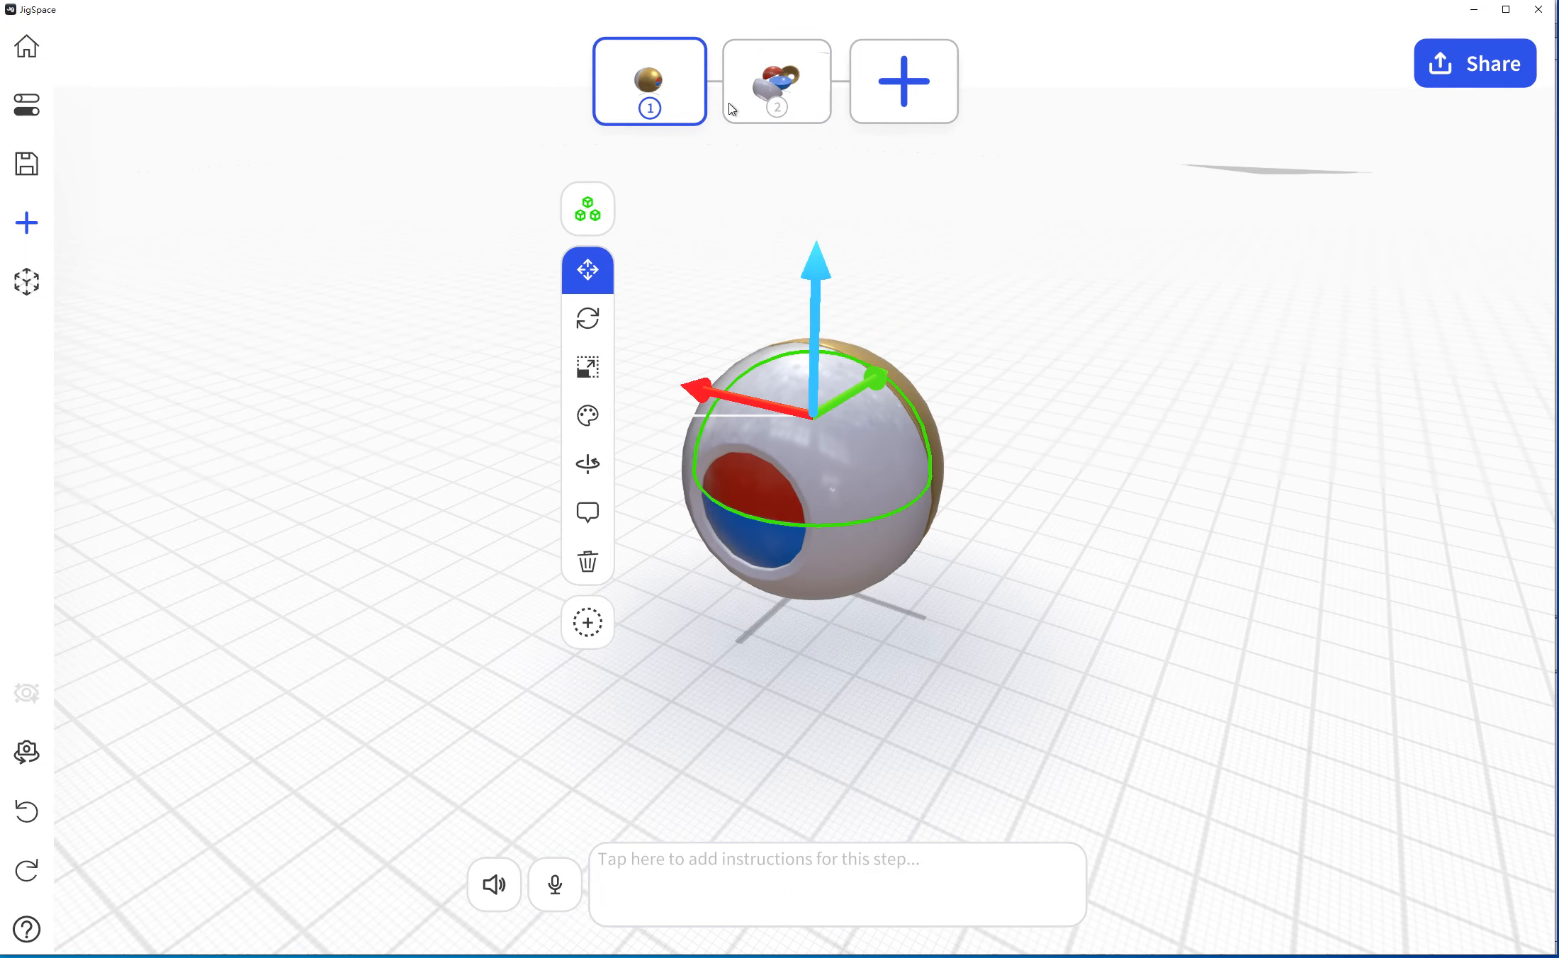
pyautogui.click(806, 97)
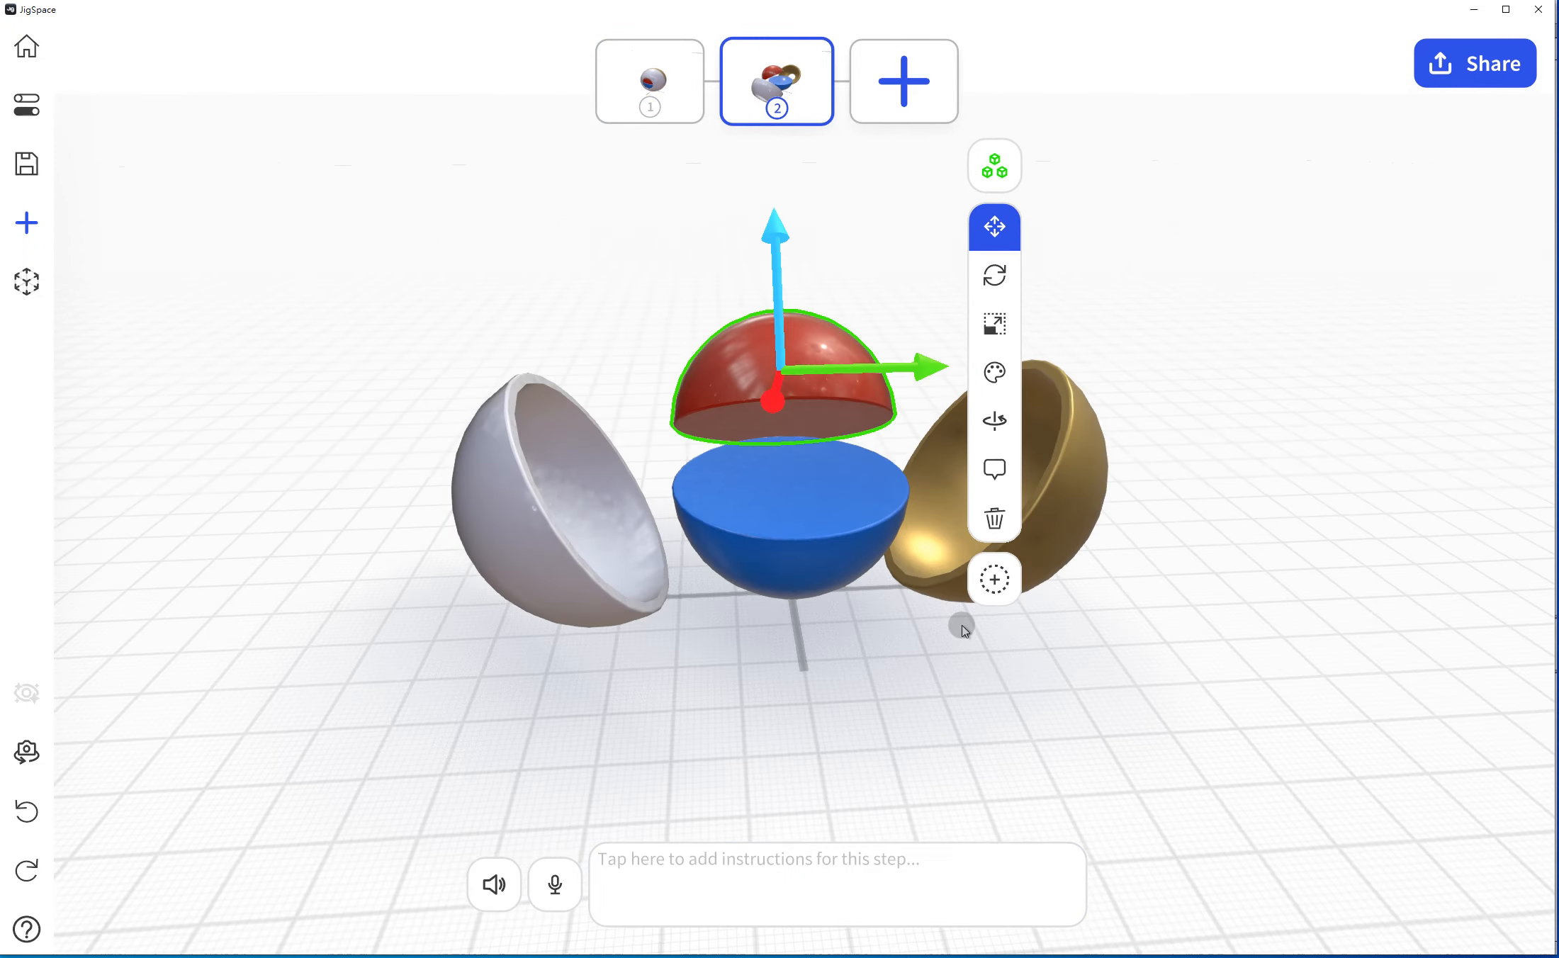
pyautogui.moveTo(904, 610)
pyautogui.mouseDown()
pyautogui.moveTo(863, 605)
pyautogui.moveTo(911, 607)
pyautogui.mouseUp()
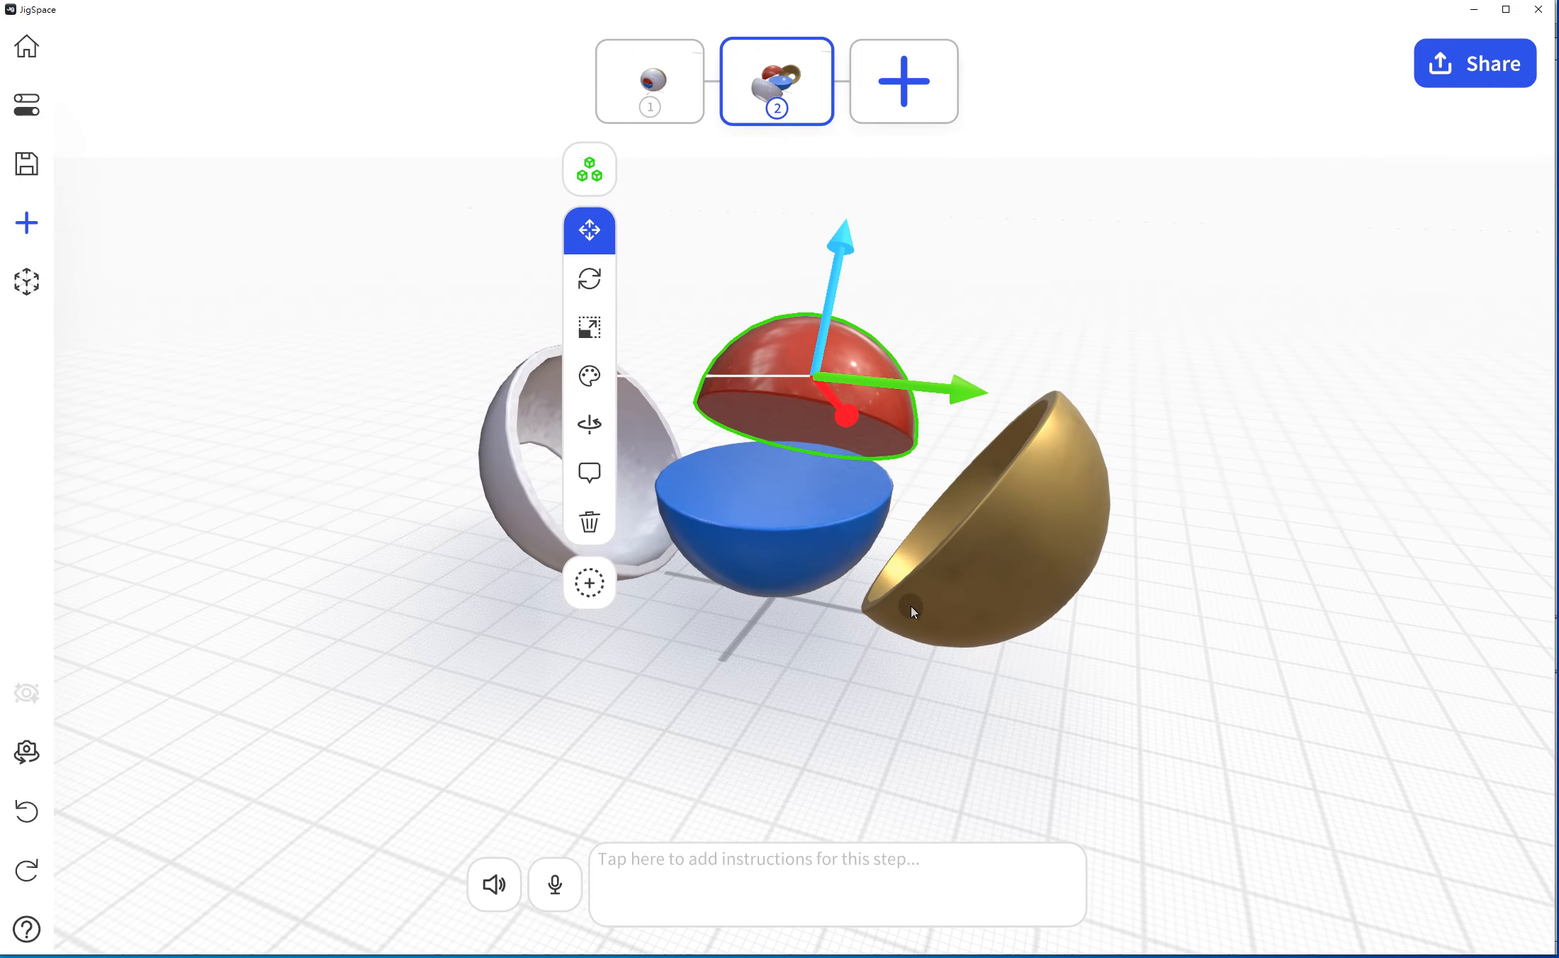
pyautogui.moveTo(1010, 364); pyautogui.dragTo(1009, 355)
pyautogui.scroll(5, 864, 403)
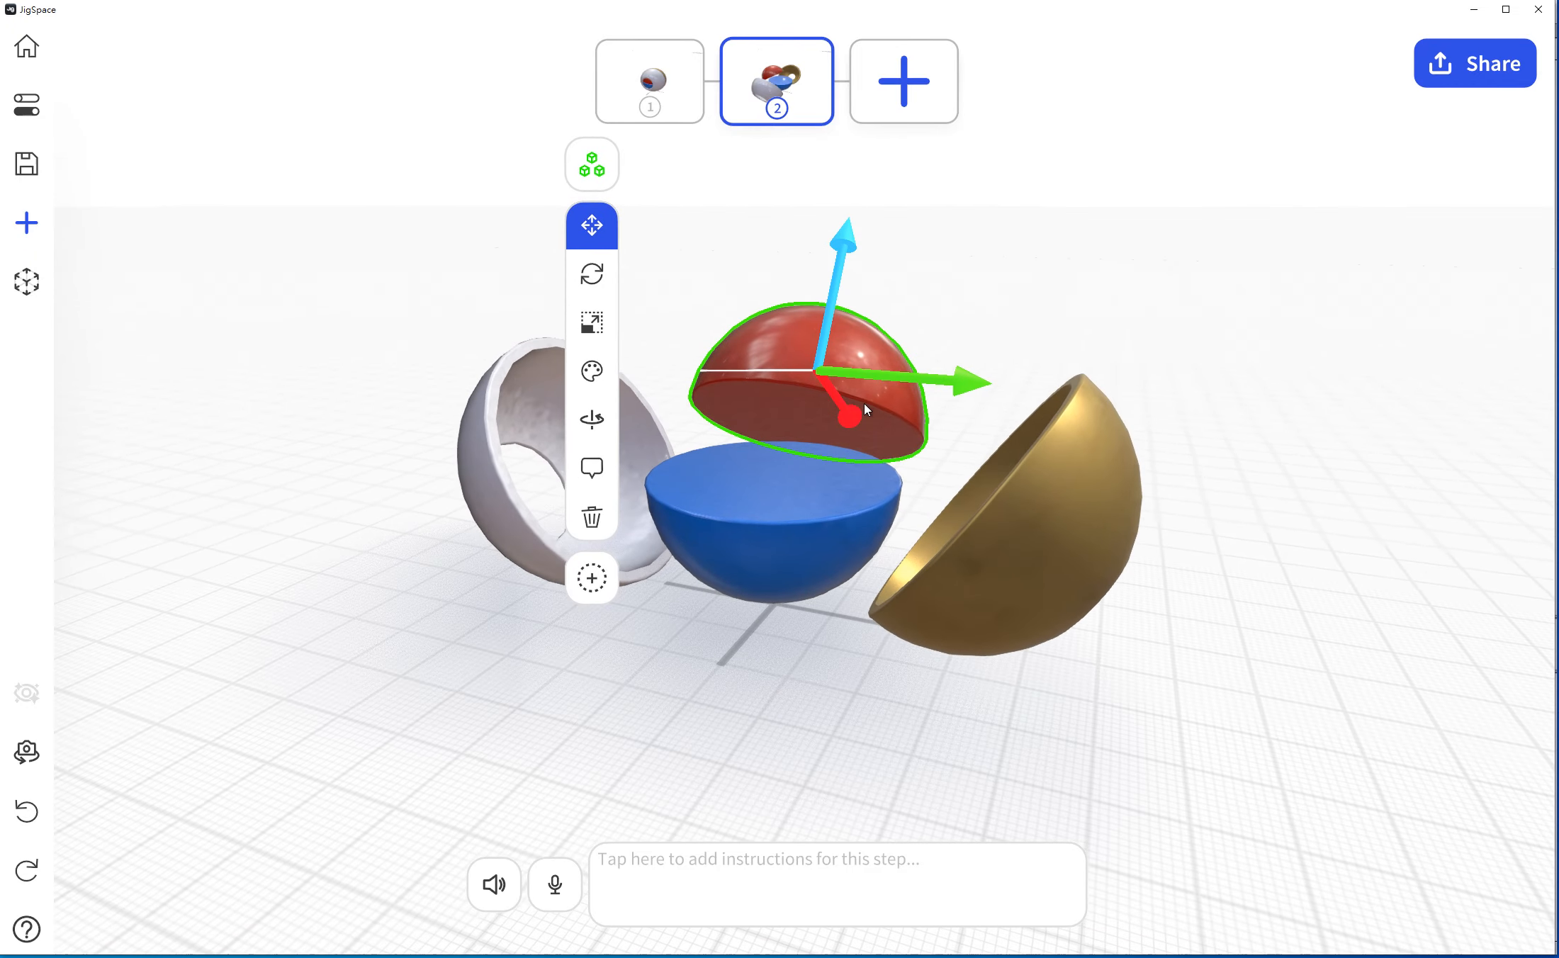
pyautogui.moveTo(956, 433); pyautogui.dragTo(906, 506, button='right')
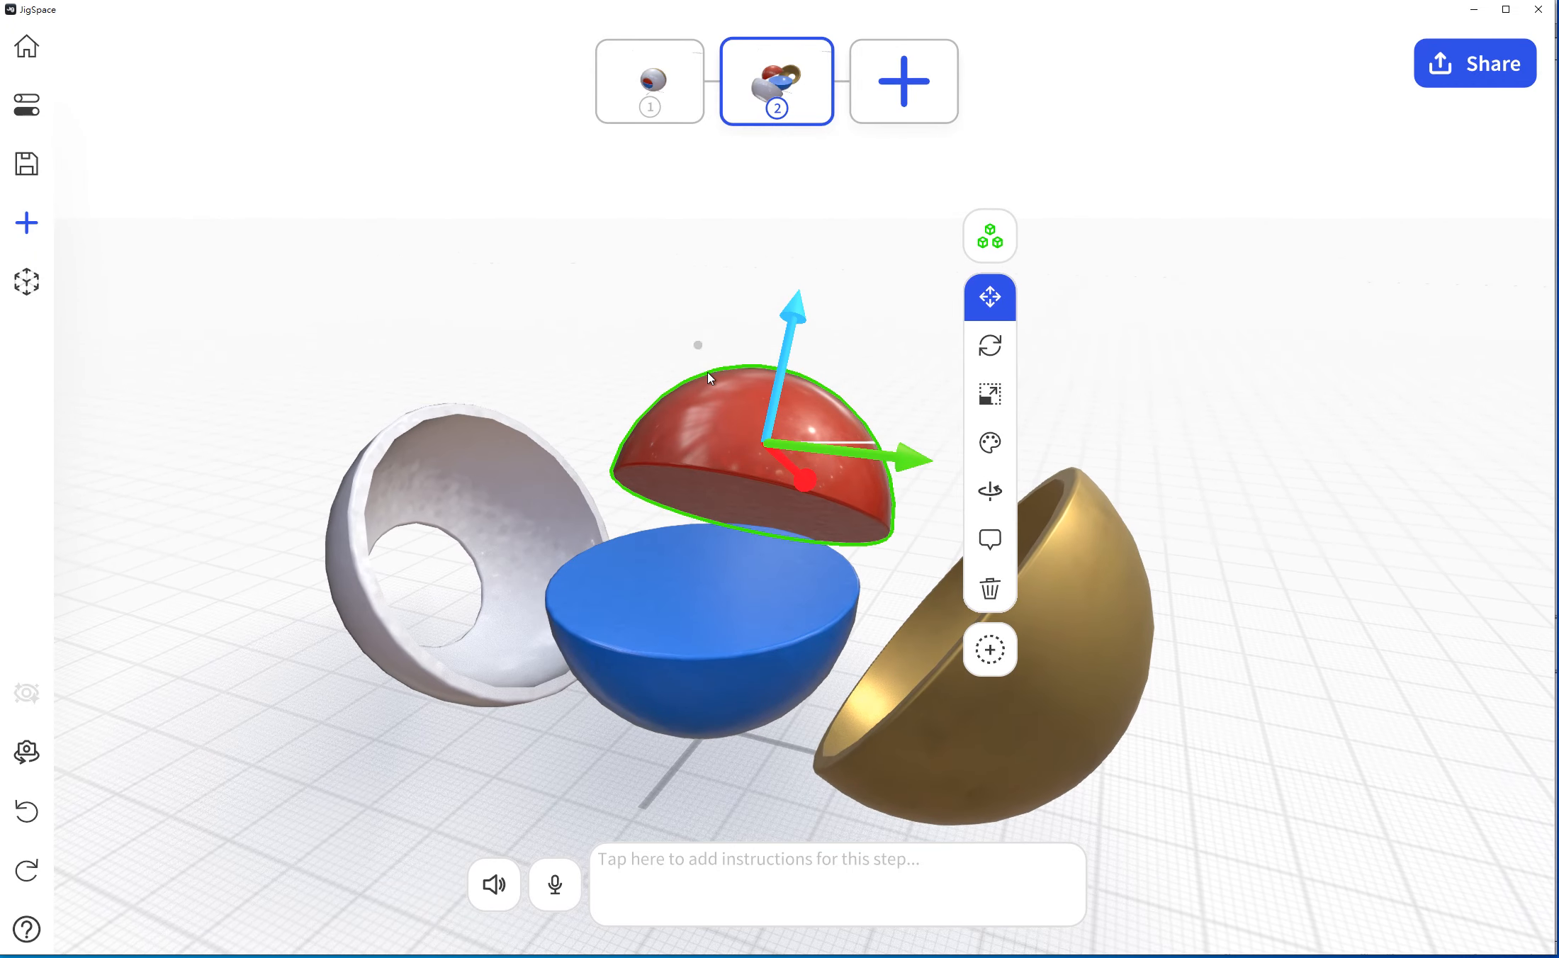
# Save the jig and exit the editor, saving it under the name Sliced Ball.
pyautogui.click(19, 176)
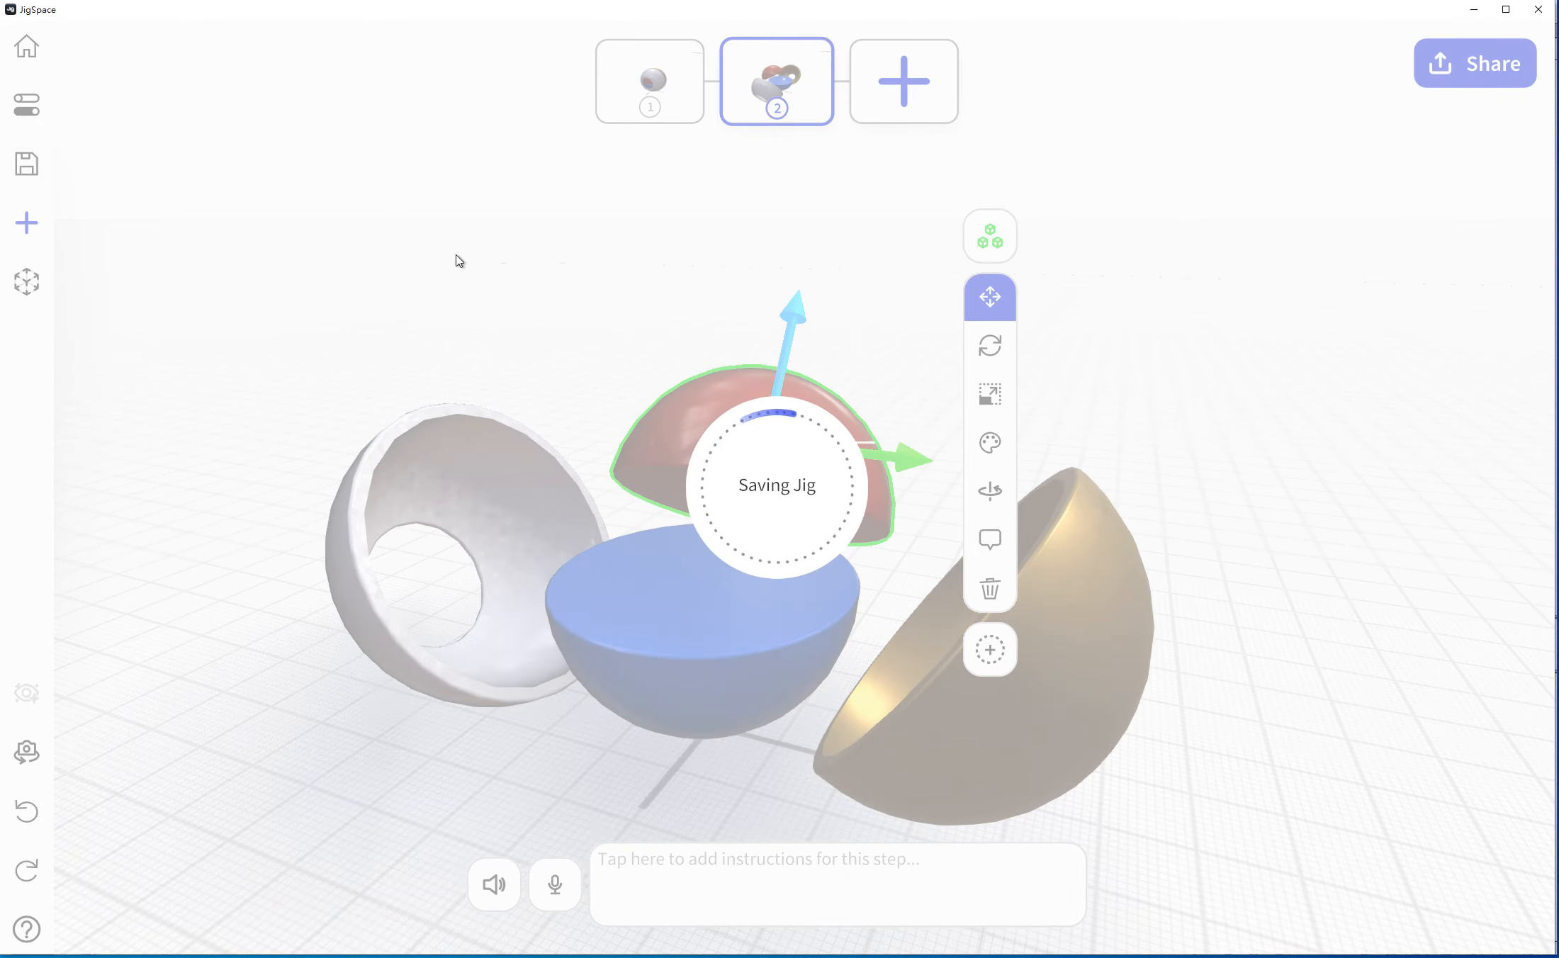
pyautogui.click(41, 46)
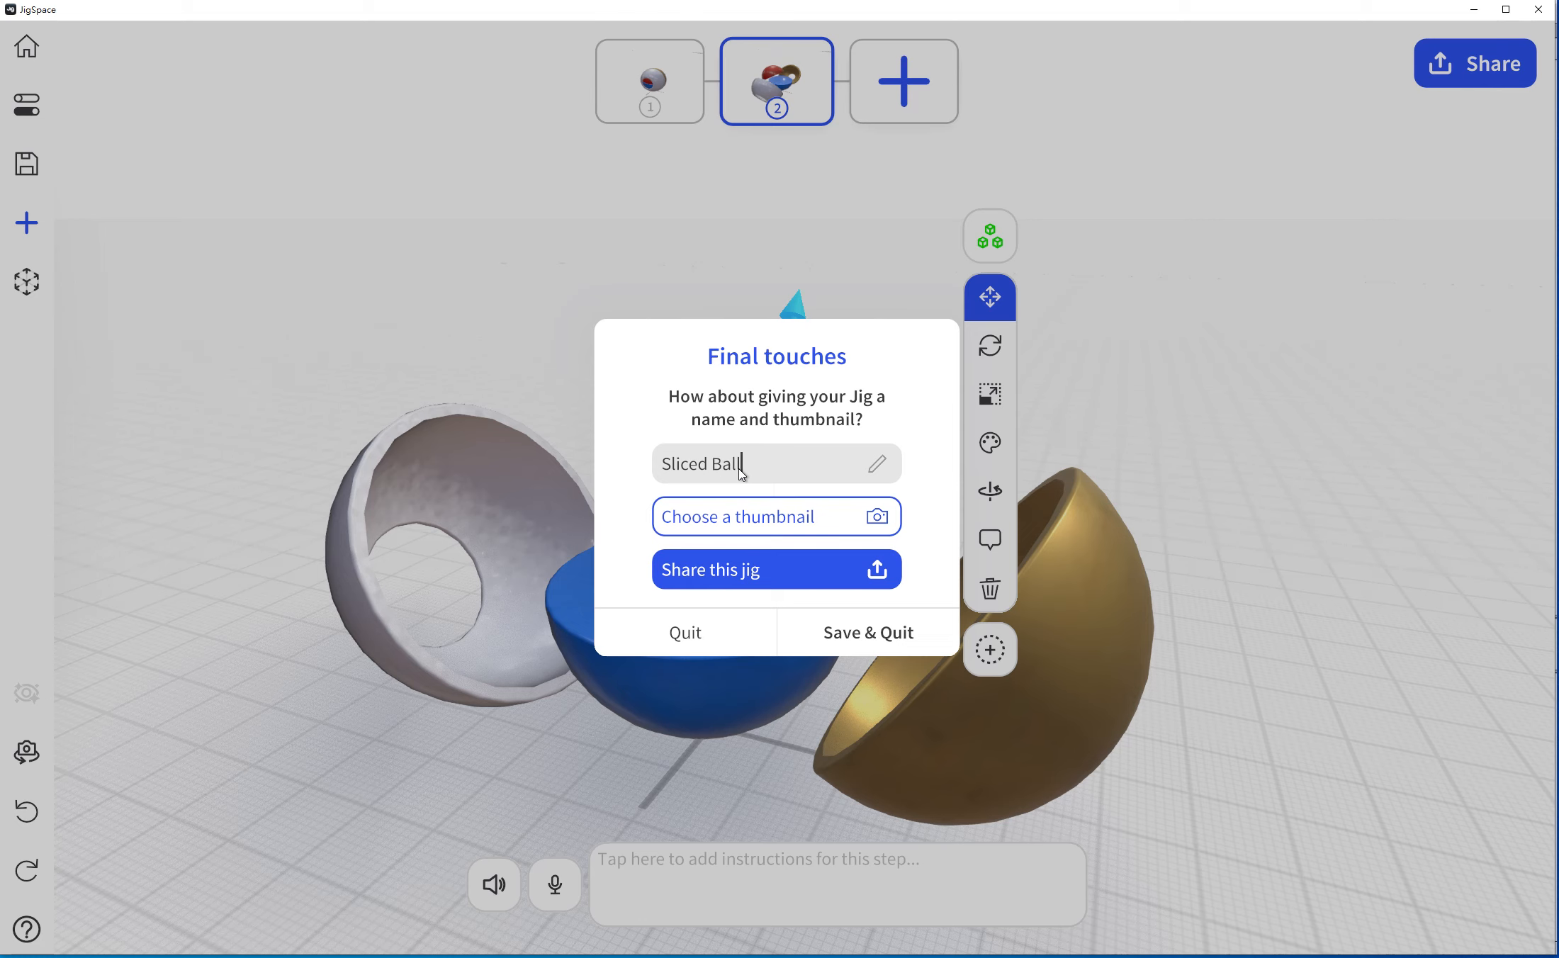
pyautogui.click(835, 638)
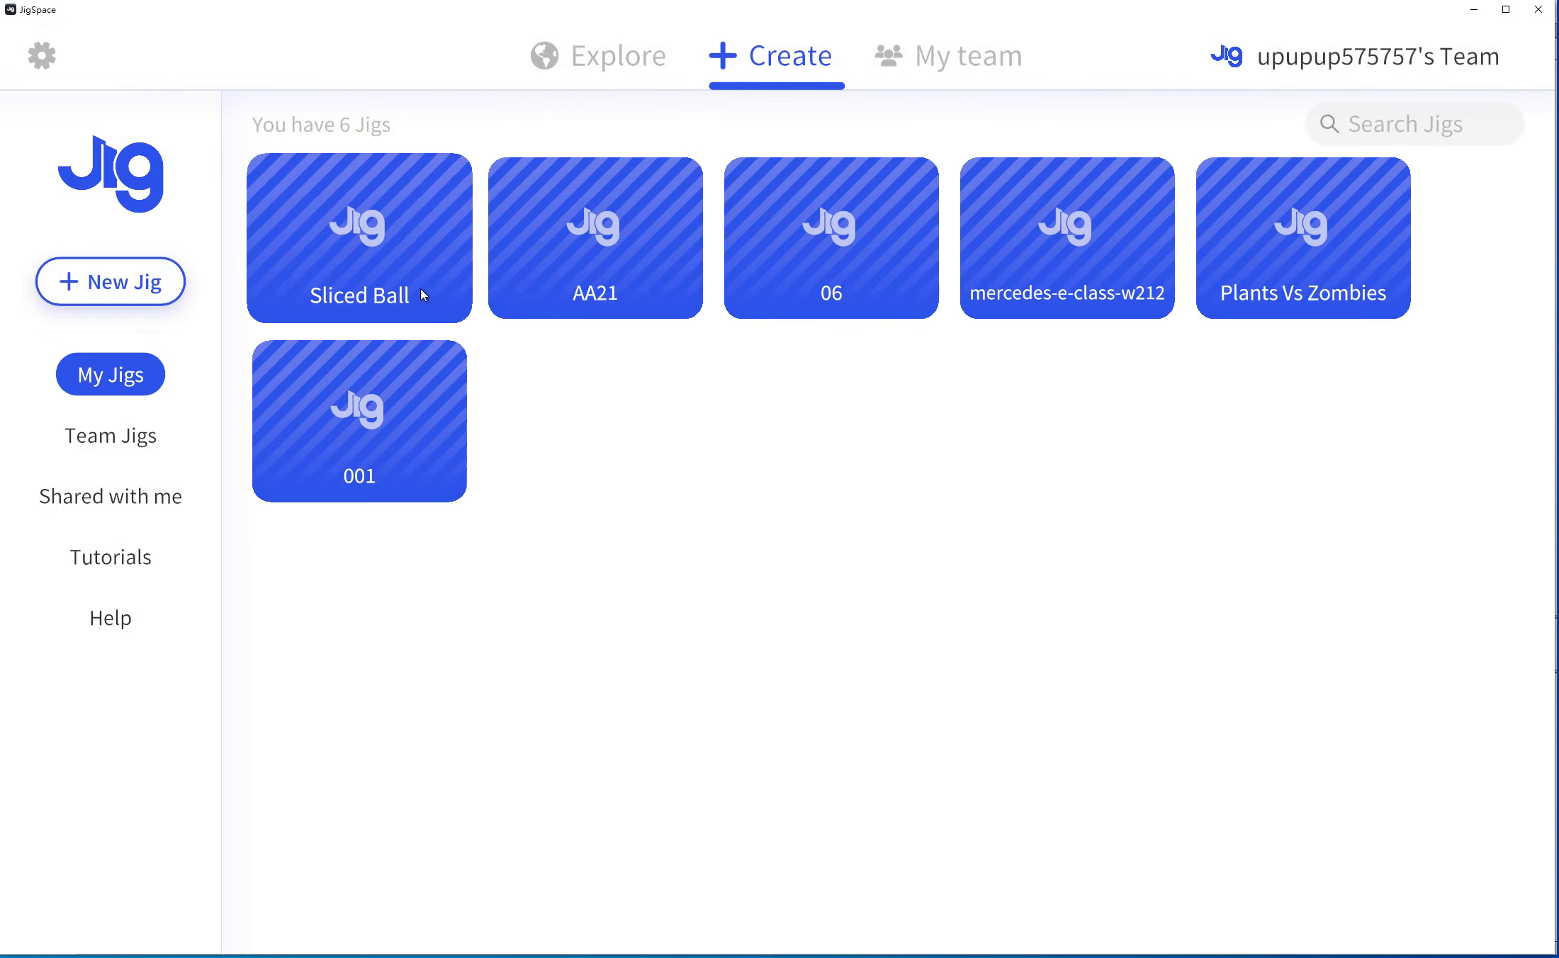
# Open the Sliced Ball jig for viewing, play it from step 1 to step 2, and return to the jig library.
pyautogui.click(406, 283)
pyautogui.click(681, 552)
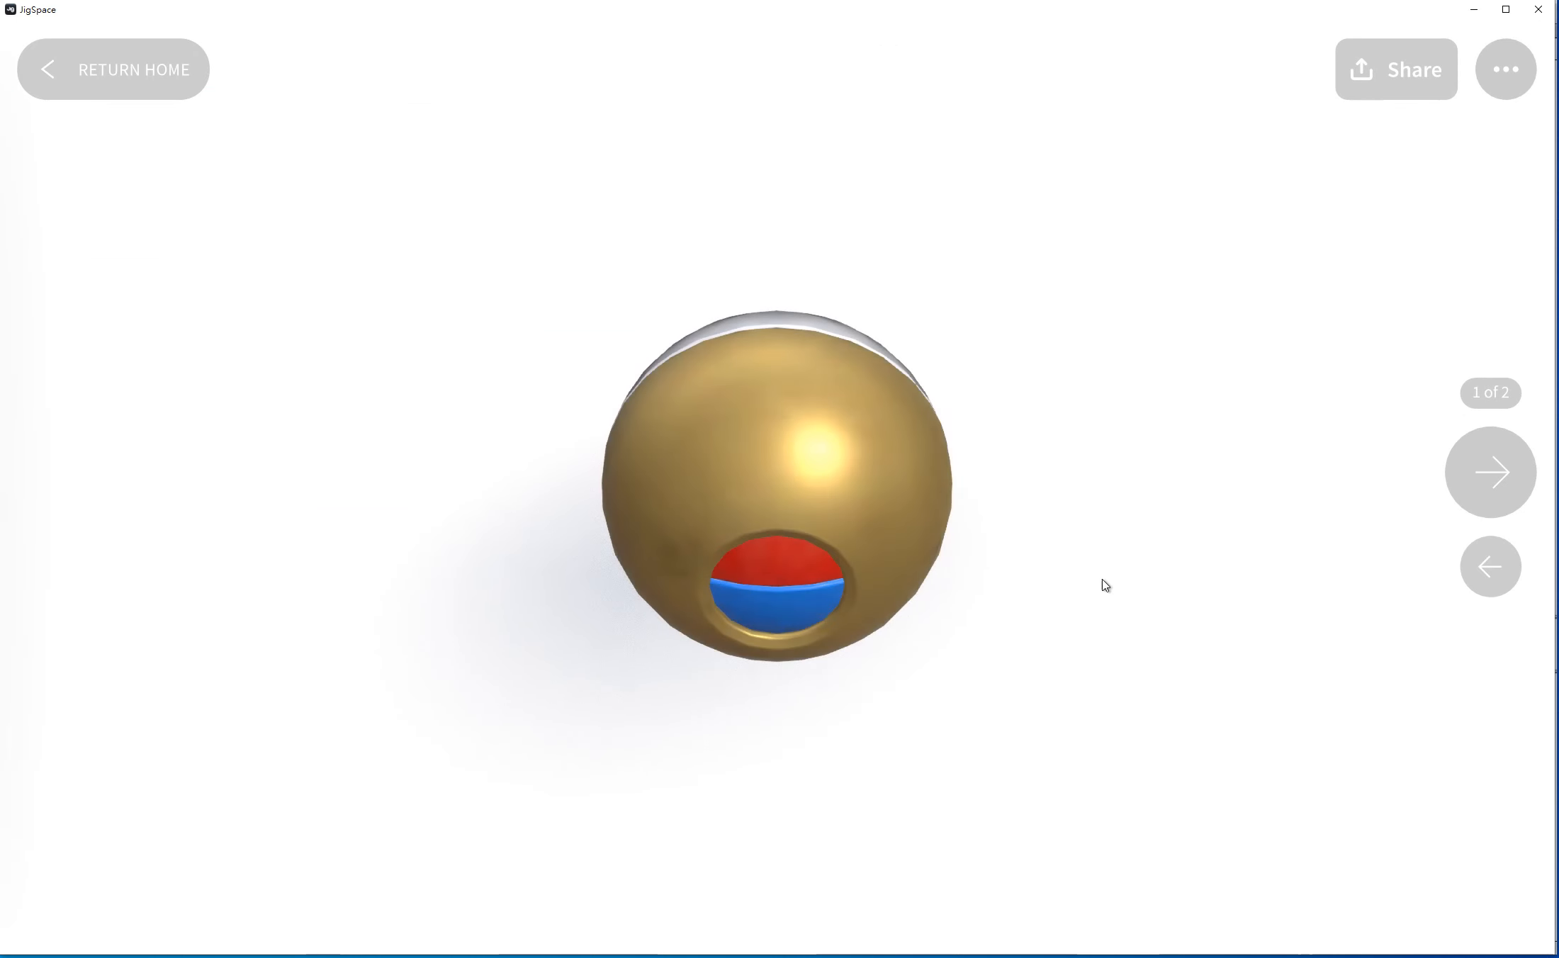
pyautogui.moveTo(1107, 588); pyautogui.dragTo(1305, 526)
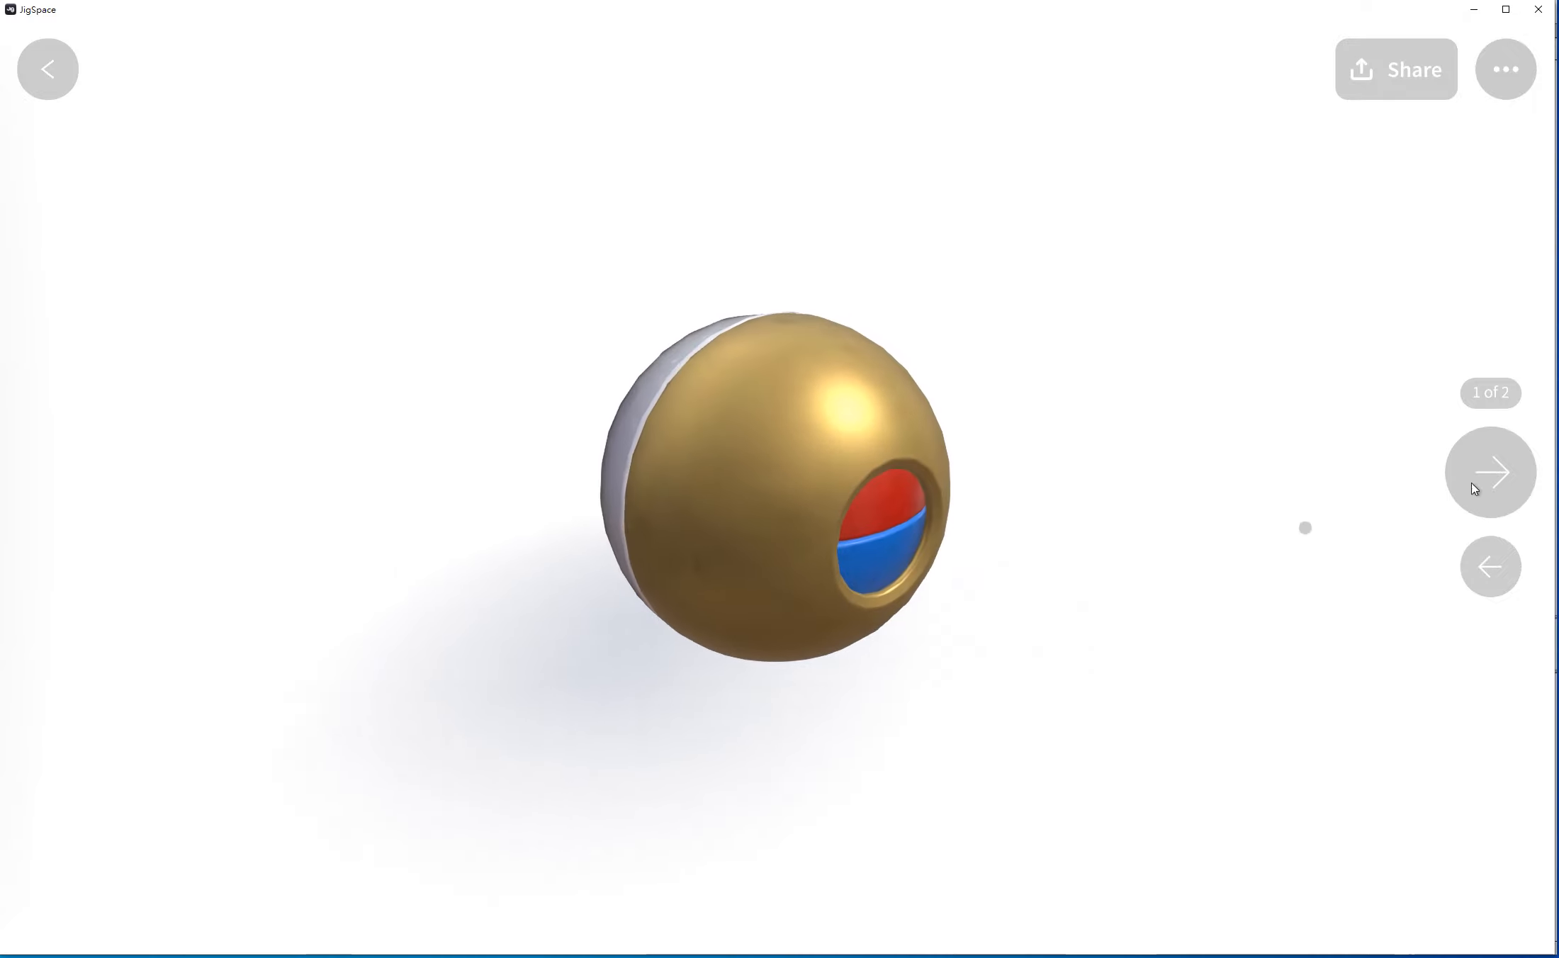
pyautogui.click(1523, 454)
pyautogui.moveTo(1054, 273); pyautogui.dragTo(1108, 289)
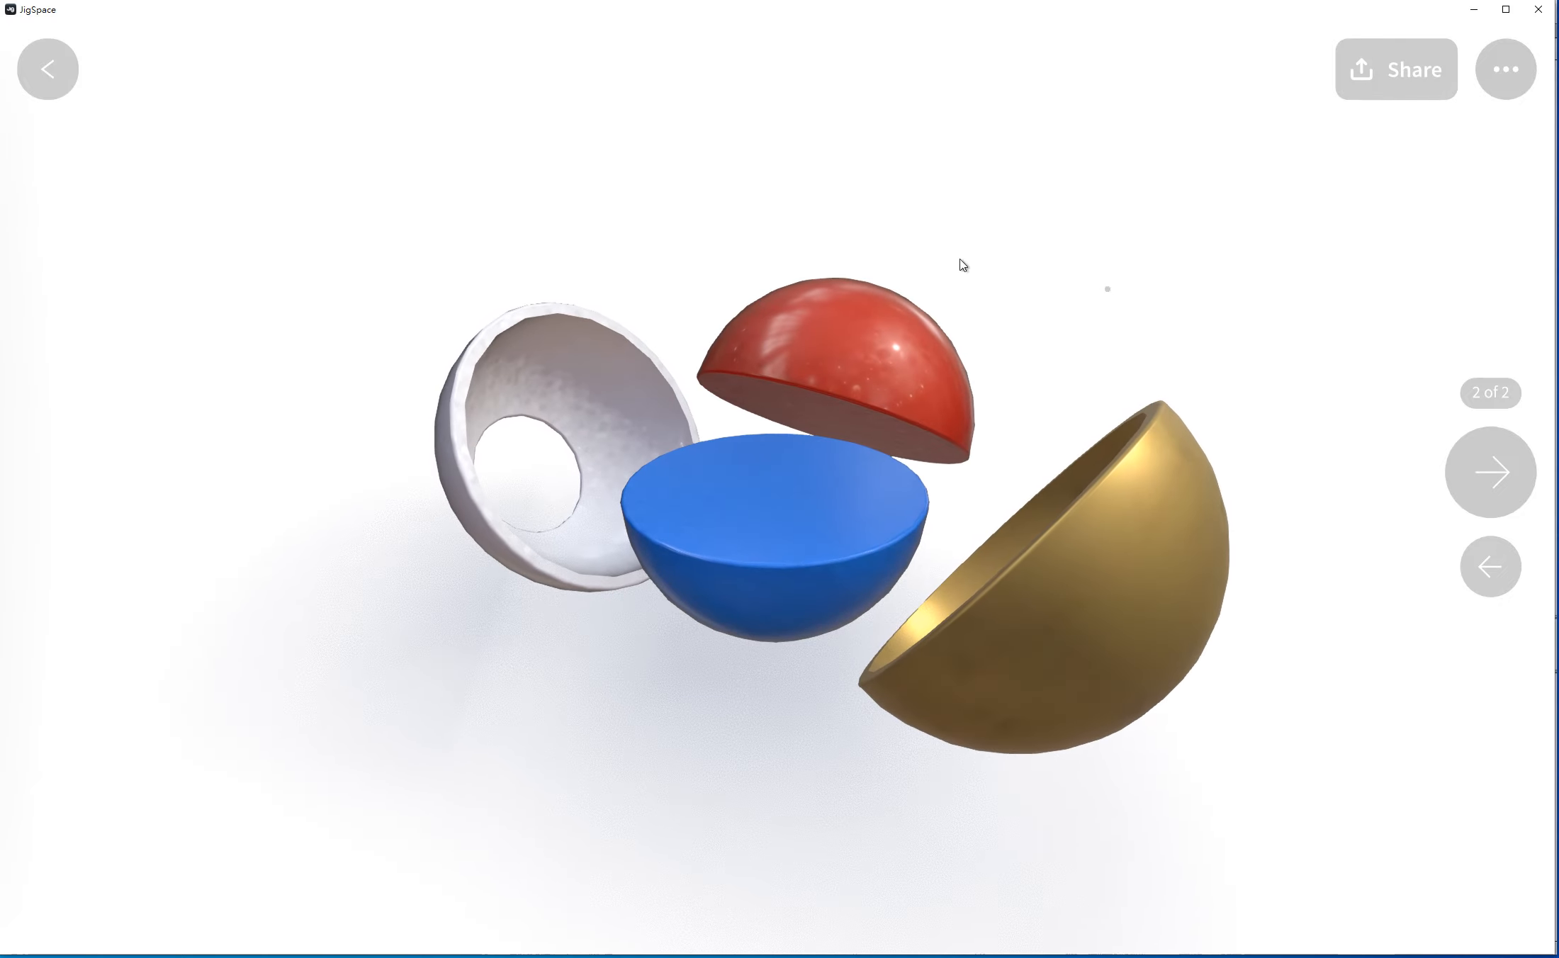
pyautogui.click(31, 63)
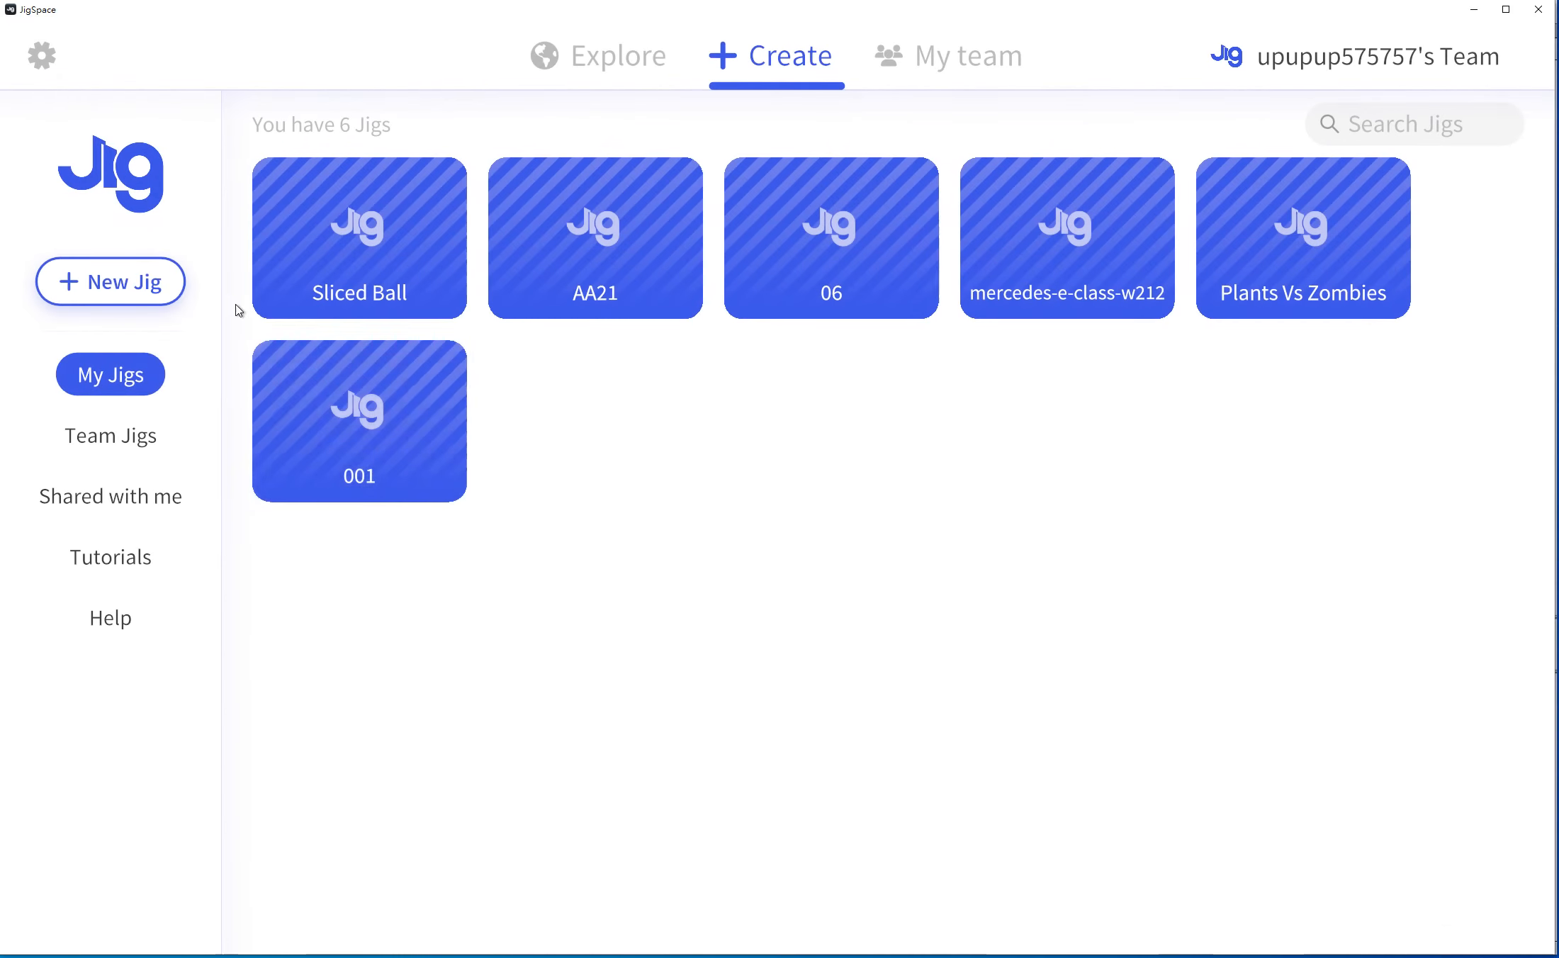